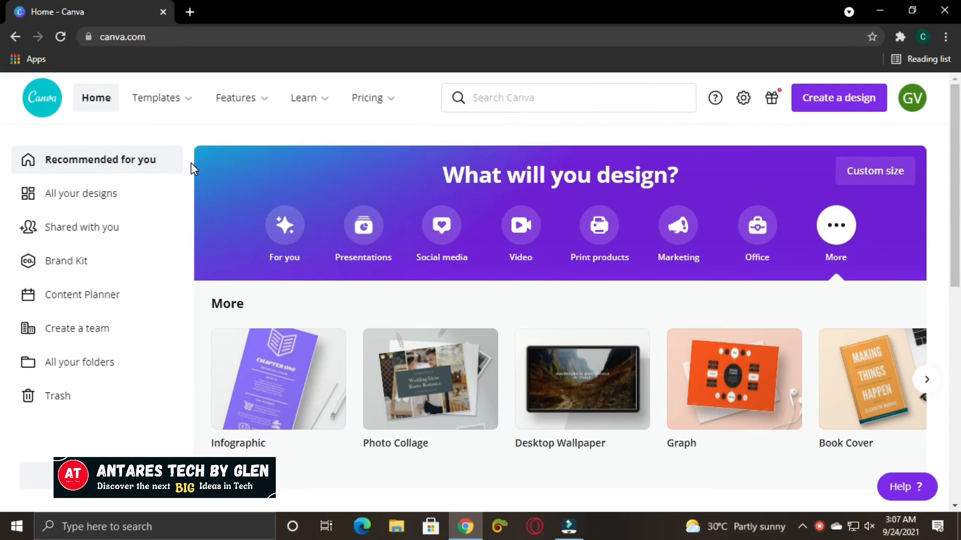
# - Look through the home page, from the design categories down to the recent designs
pyautogui.scroll(-5, 191, 163)
pyautogui.scroll(5, 191, 163)
pyautogui.scroll(-10, 191, 173)
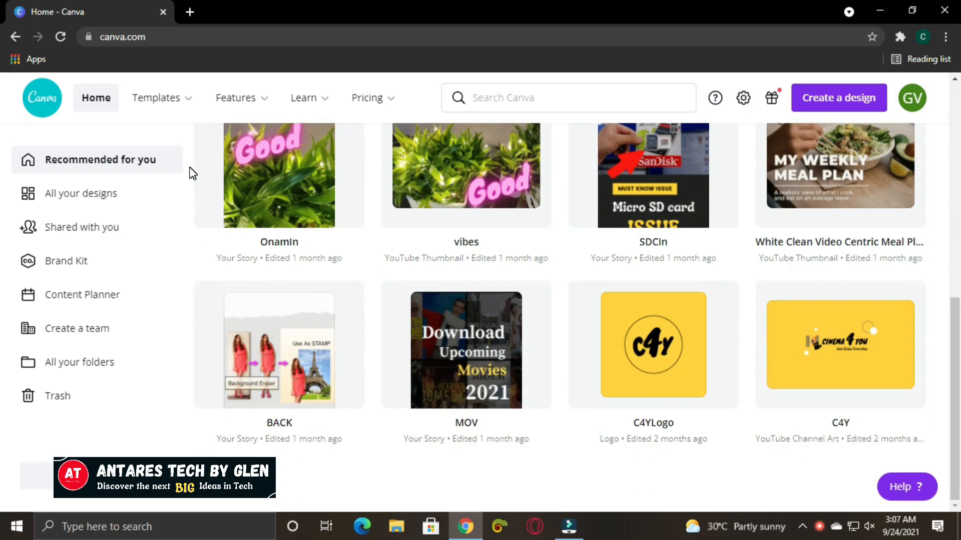
pyautogui.click(190, 172)
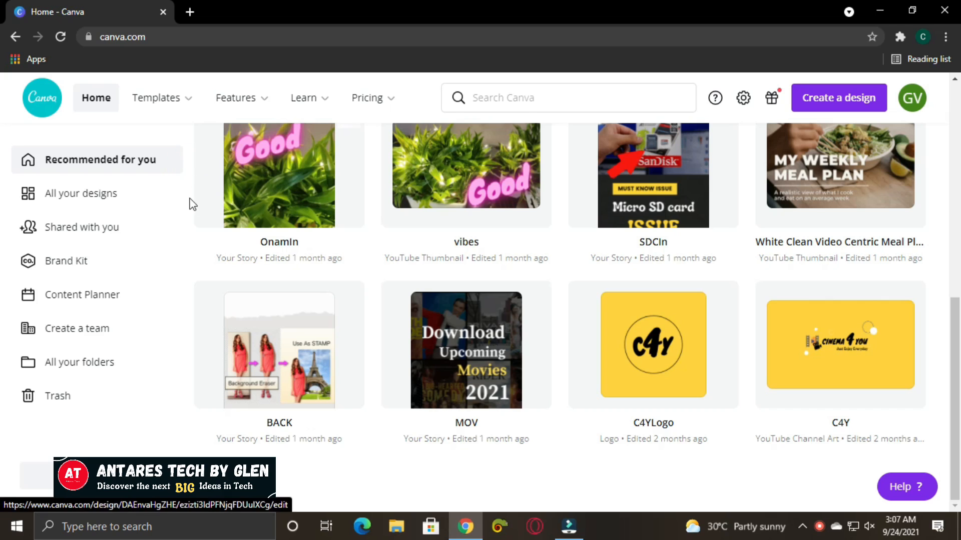
pyautogui.scroll(10, 191, 204)
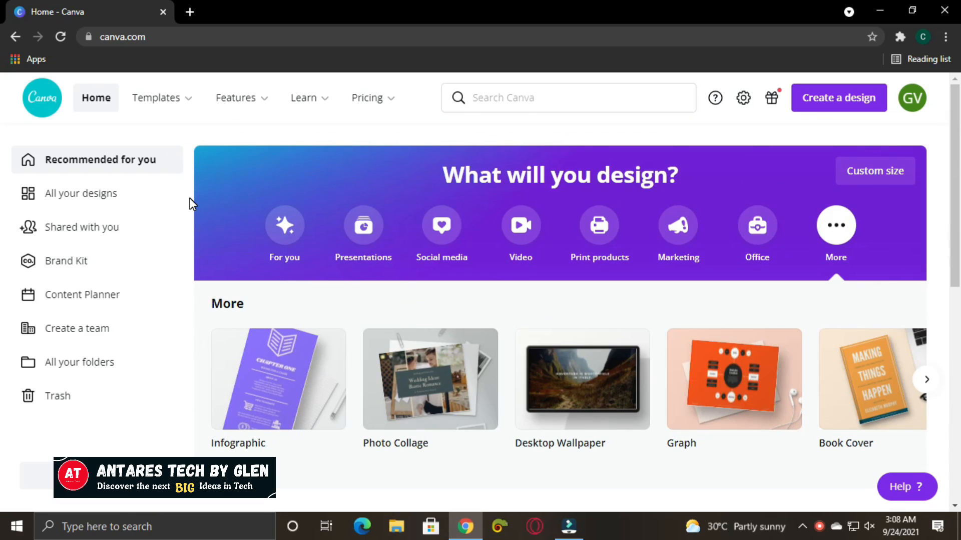
pyautogui.scroll(-8, 190, 204)
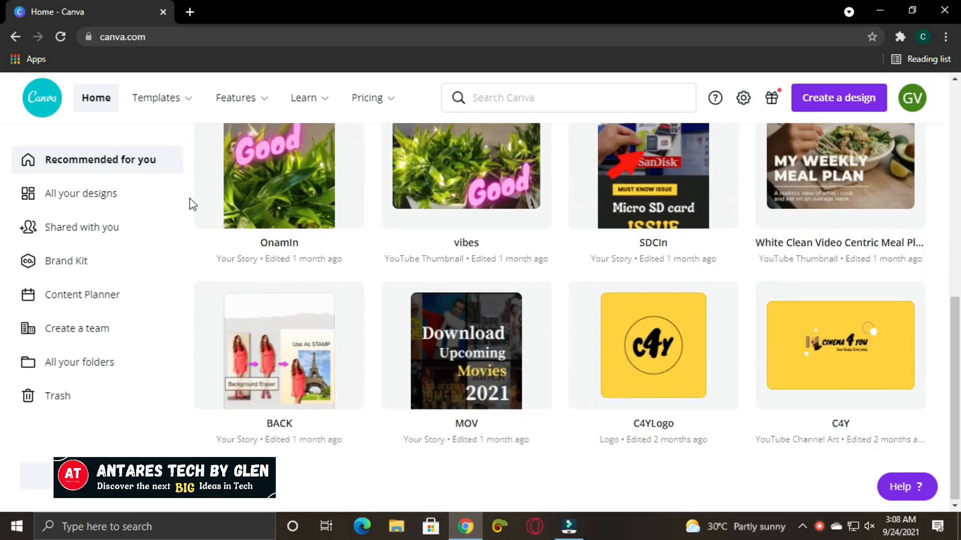
pyautogui.scroll(8, 191, 204)
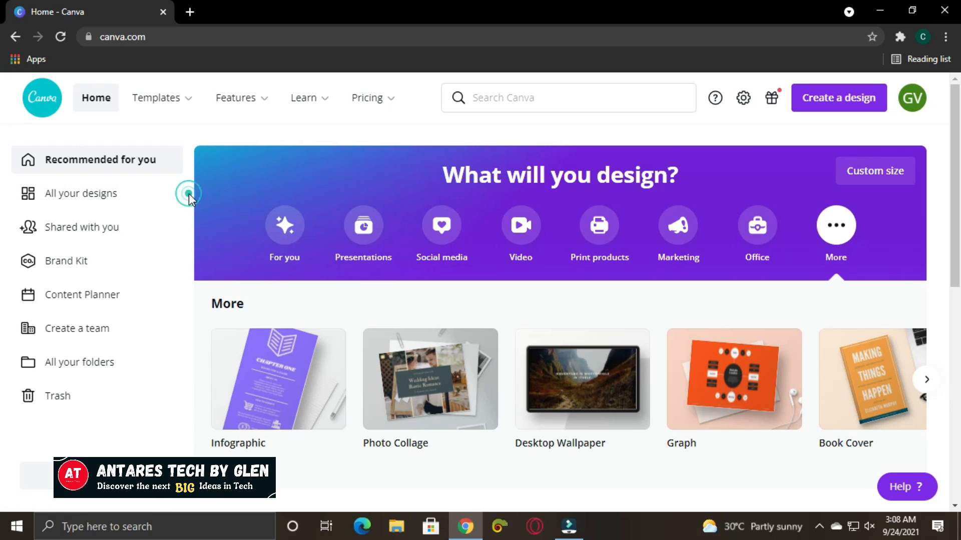
pyautogui.scroll(-5, 188, 194)
pyautogui.scroll(5, 188, 194)
pyautogui.moveTo(156, 98)
pyautogui.click(943, 237)
pyautogui.click(941, 237)
pyautogui.click(940, 241)
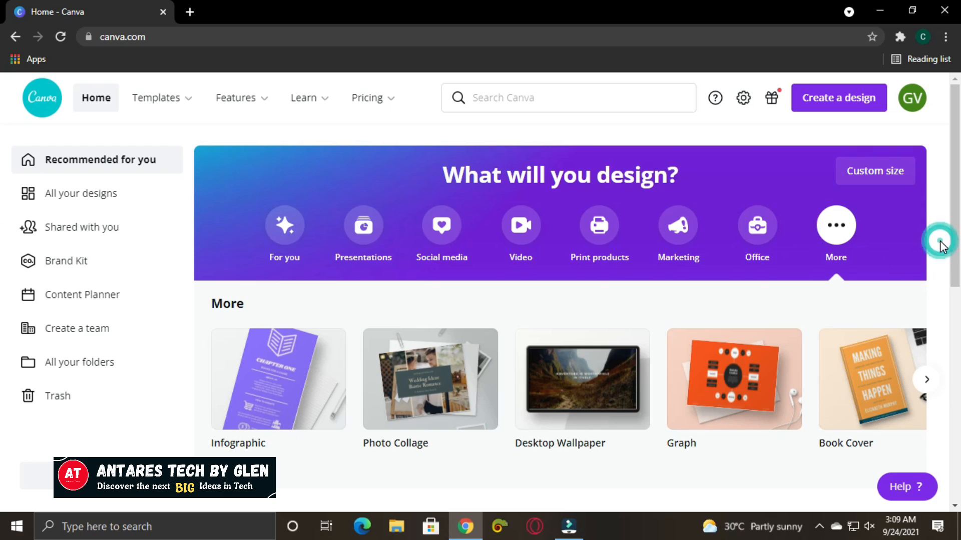
pyautogui.scroll(-5, 943, 247)
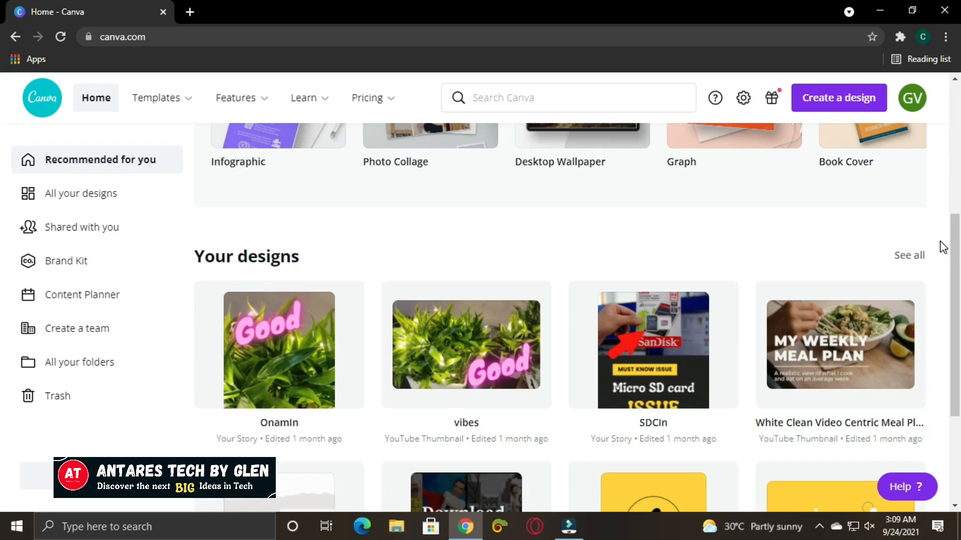
pyautogui.scroll(-4, 942, 247)
pyautogui.scroll(9, 942, 247)
pyautogui.scroll(-7, 943, 247)
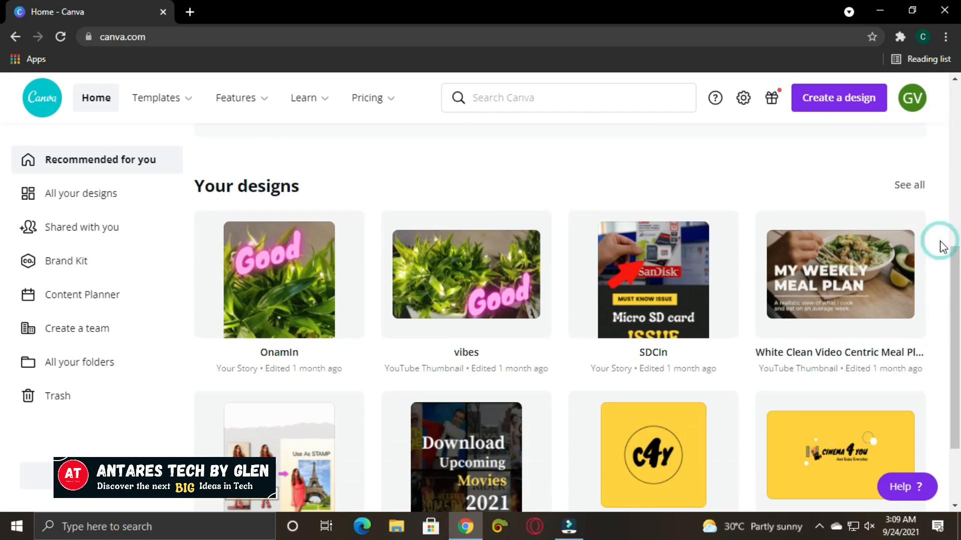
pyautogui.scroll(2, 942, 247)
pyautogui.scroll(5, 942, 247)
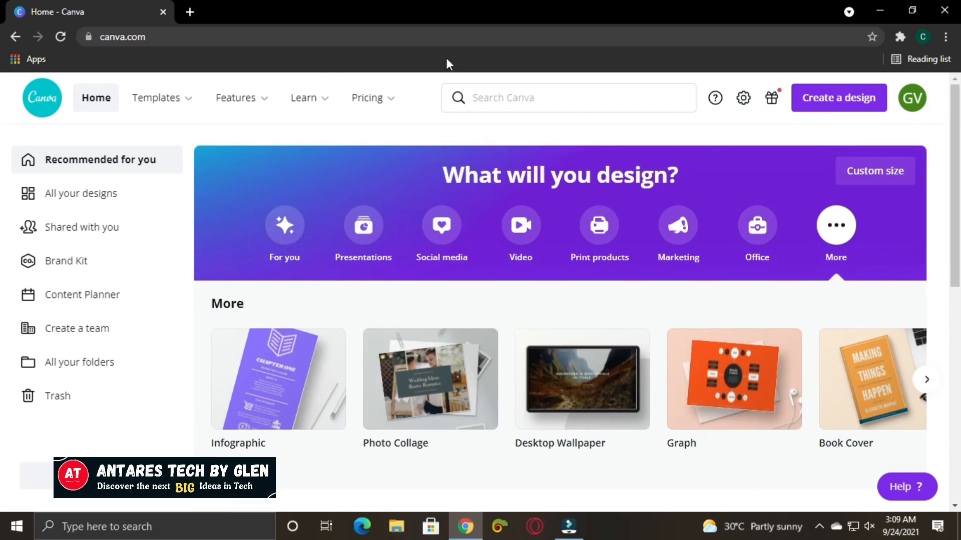
# - Check the options offered for the signed-in account, and close them again
pyautogui.click(912, 102)
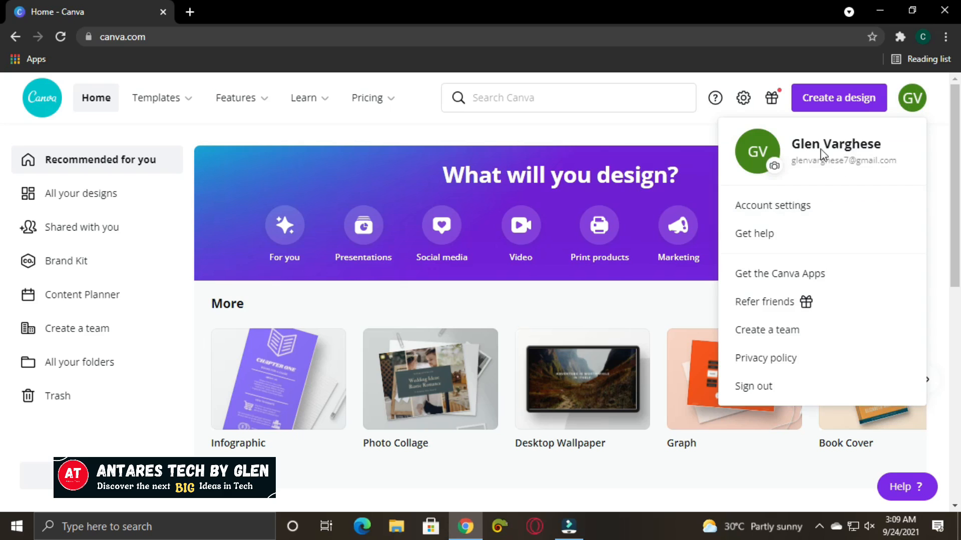
pyautogui.click(625, 140)
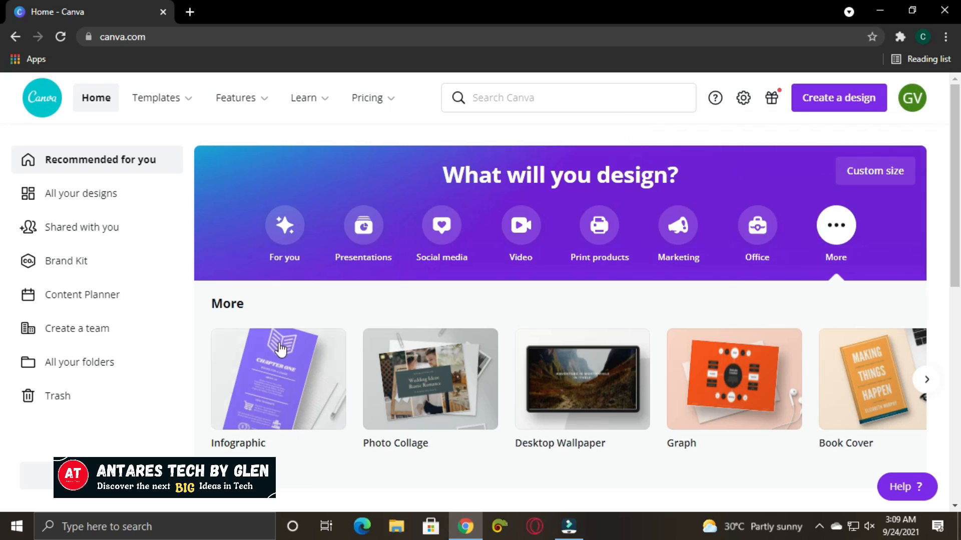
# - Look over the recent designs on the home page and open the full collection of your designs
pyautogui.scroll(-8, 200, 317)
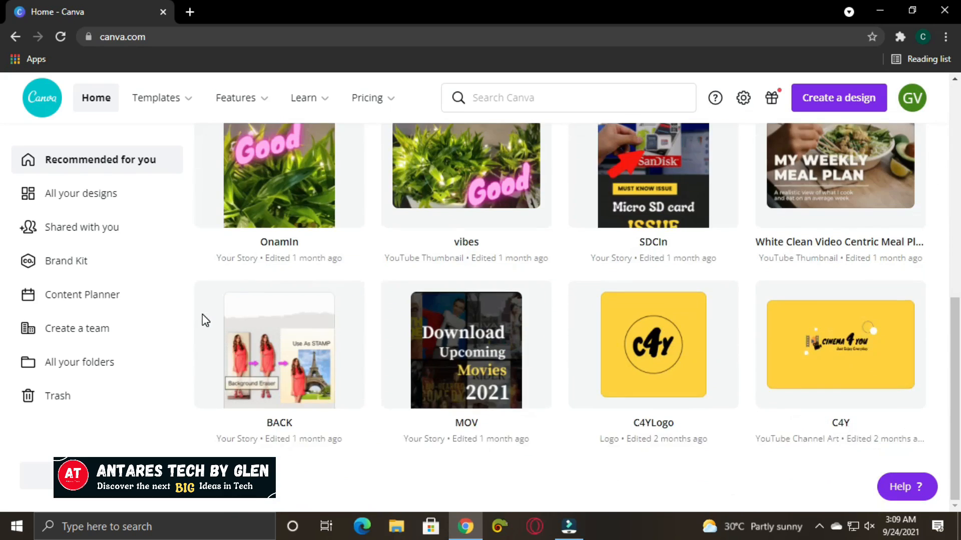
pyautogui.scroll(3, 202, 315)
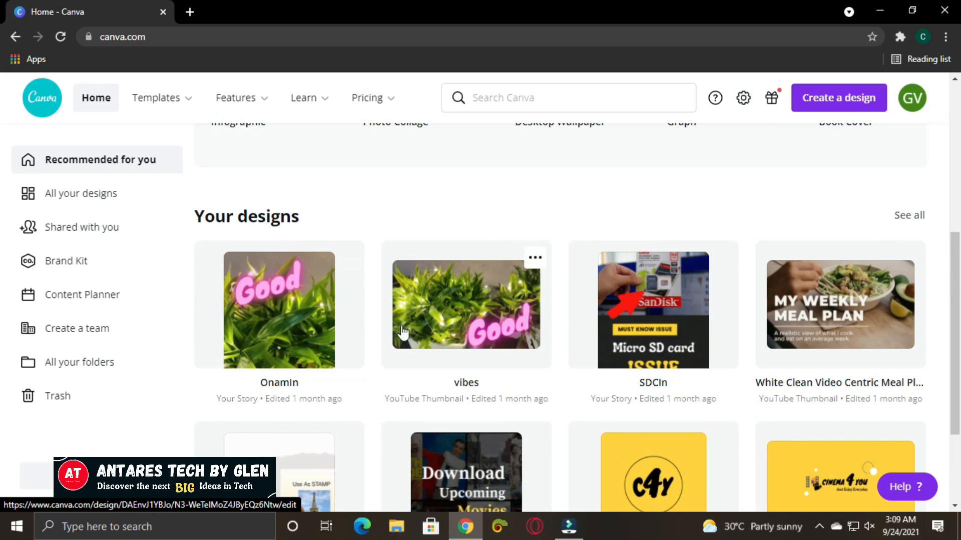
pyautogui.scroll(-3, 673, 333)
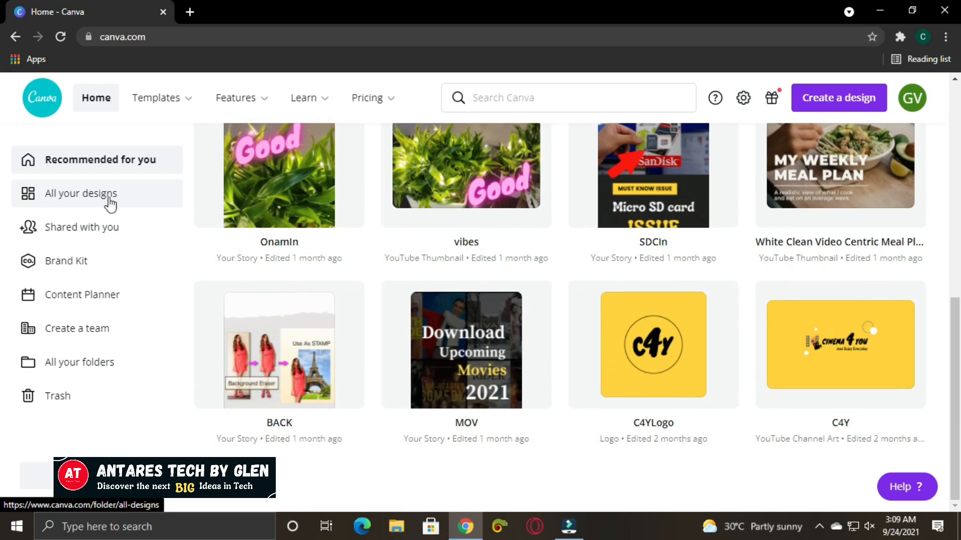
pyautogui.scroll(3, 637, 356)
pyautogui.scroll(-2, 553, 325)
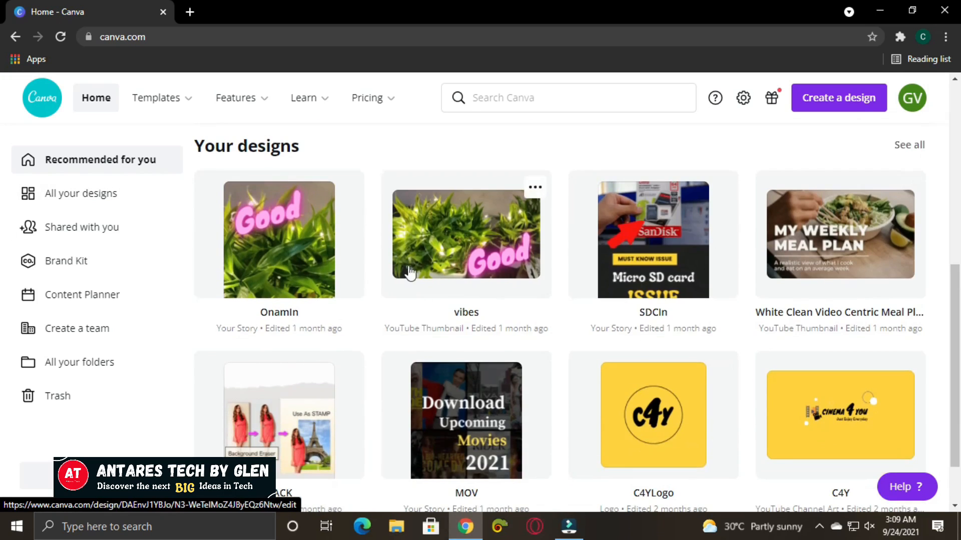
pyautogui.click(90, 194)
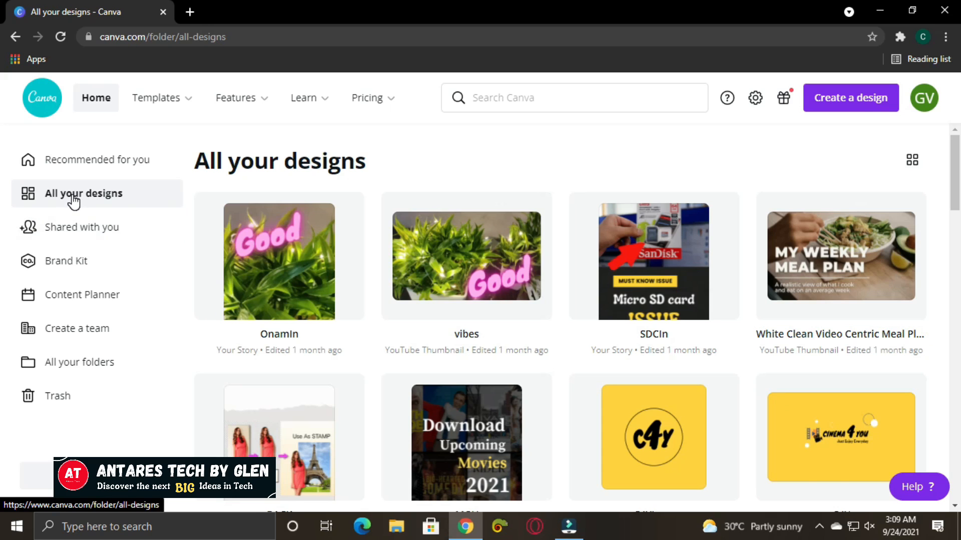
# - Browse the saved designs in the full collection and return to its beginning
pyautogui.scroll(-8, 690, 262)
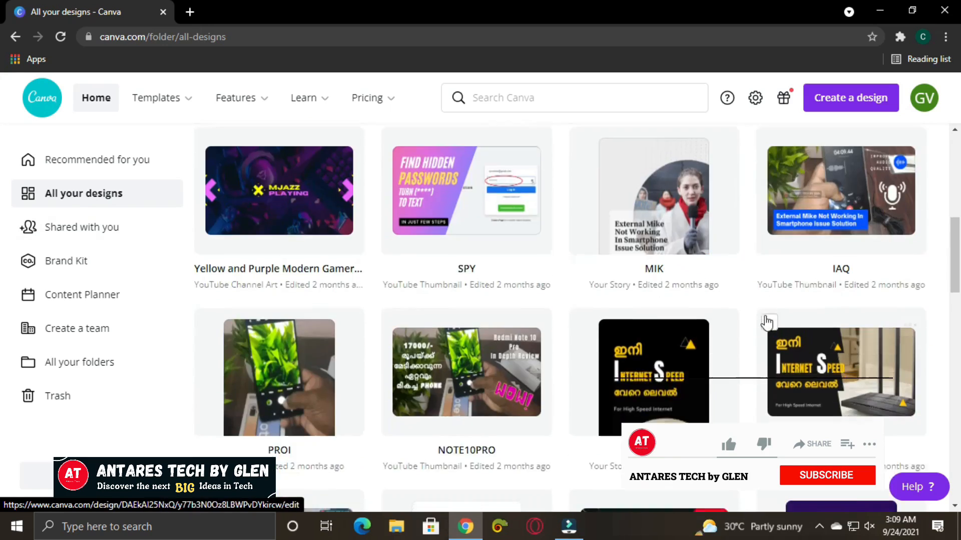
pyautogui.scroll(-15, 767, 323)
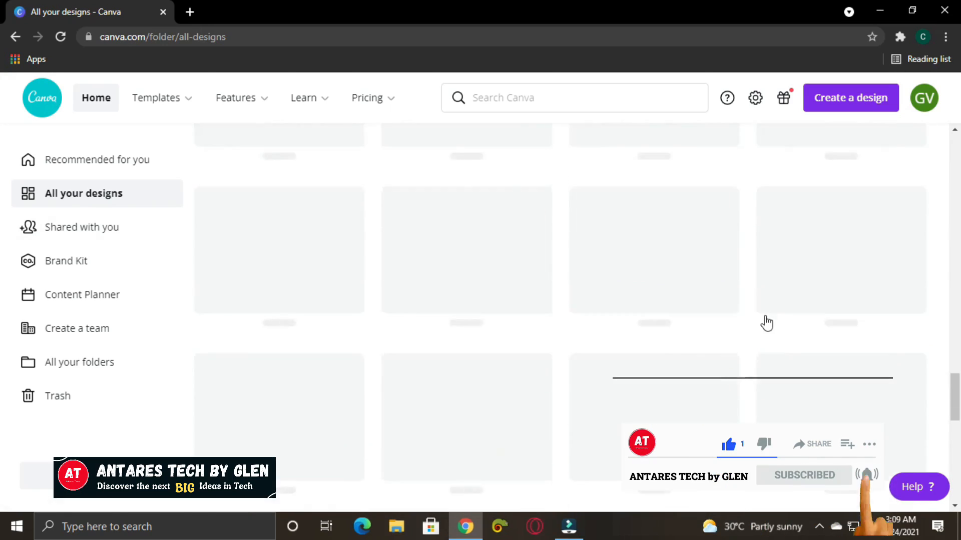
pyautogui.scroll(10, 767, 323)
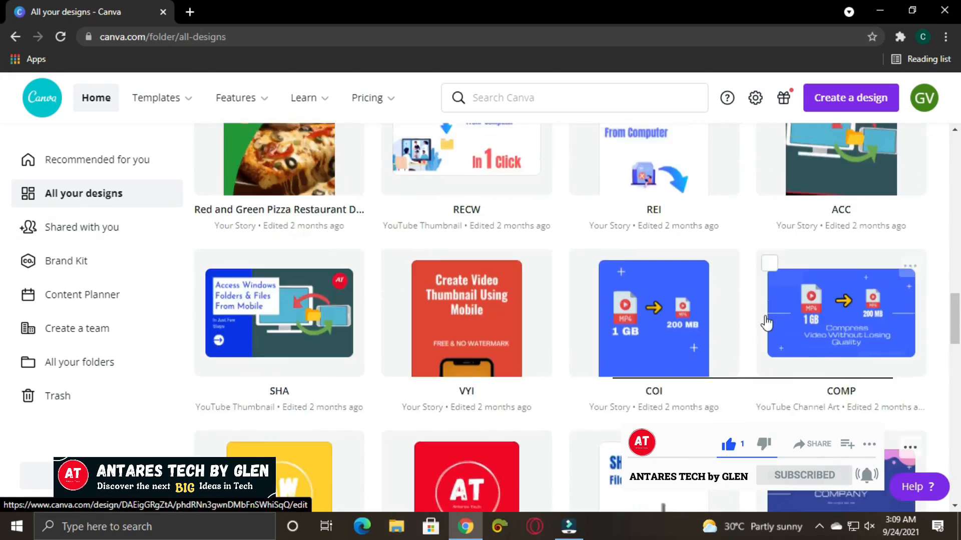
pyautogui.scroll(12, 767, 323)
pyautogui.scroll(-6, 767, 323)
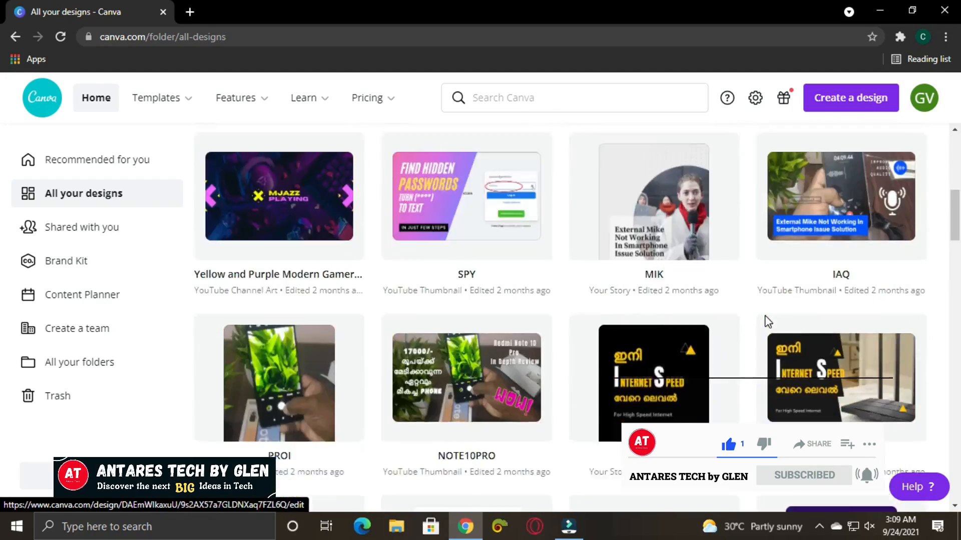
pyautogui.scroll(-15, 767, 323)
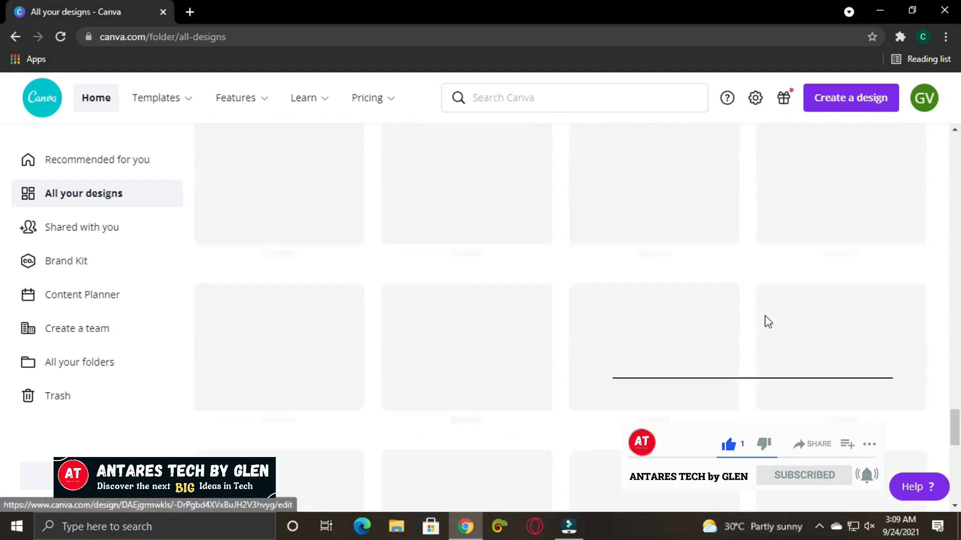
pyautogui.scroll(15, 768, 322)
pyautogui.scroll(2, 767, 323)
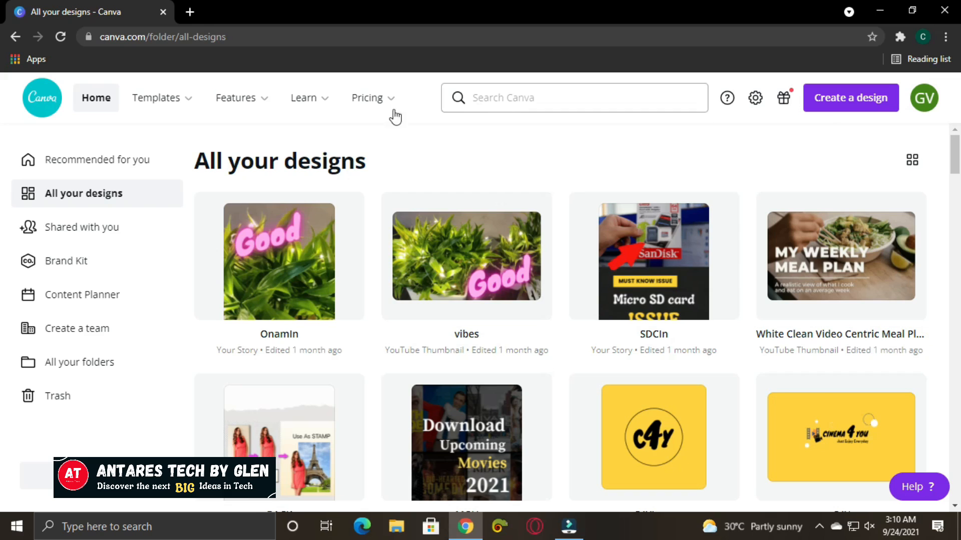
# - Look over the site's features, pricing plans, learning resources and template categories
pyautogui.moveTo(241, 107)
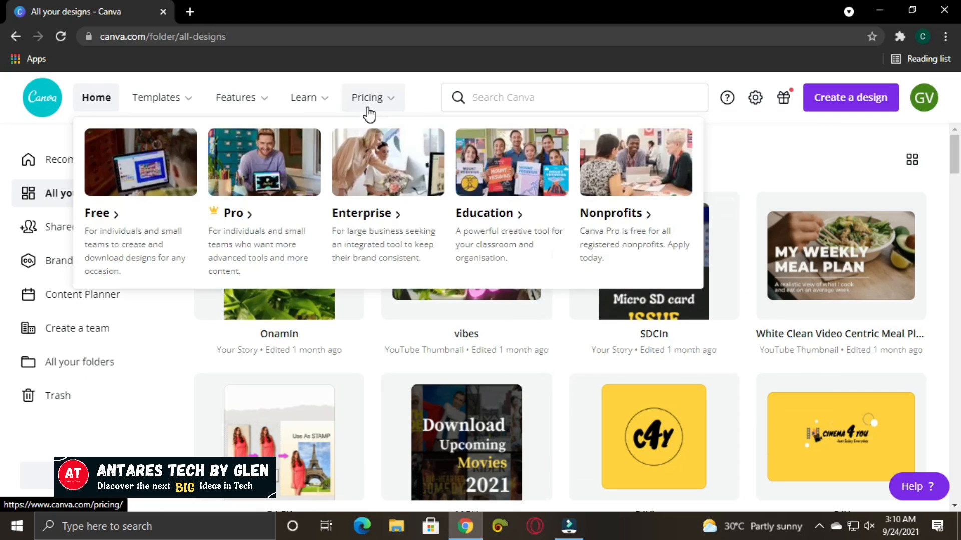
pyautogui.moveTo(303, 100)
pyautogui.moveTo(156, 100)
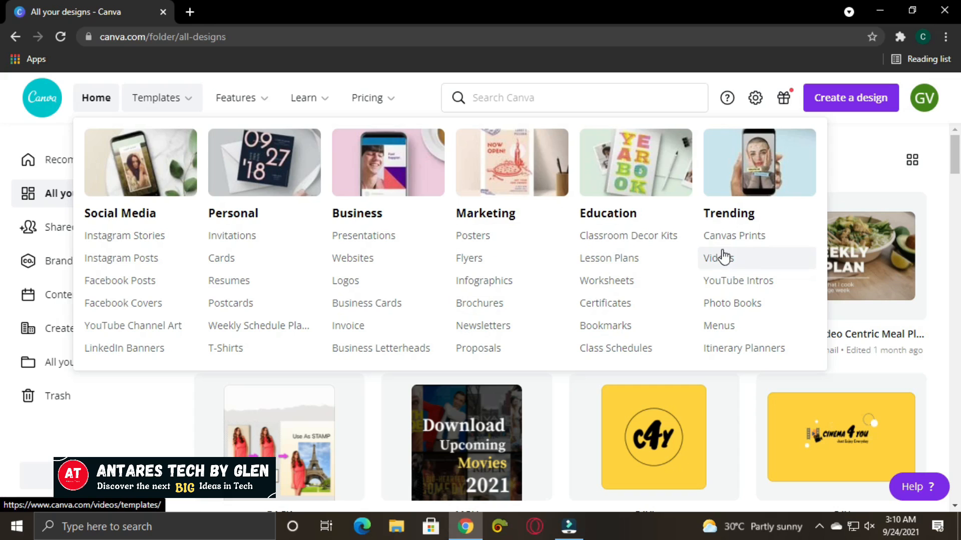
# - Search for "yout" and open the suggested YouTube Thumbnail templates at 1280 × 720 px
pyautogui.click(525, 99)
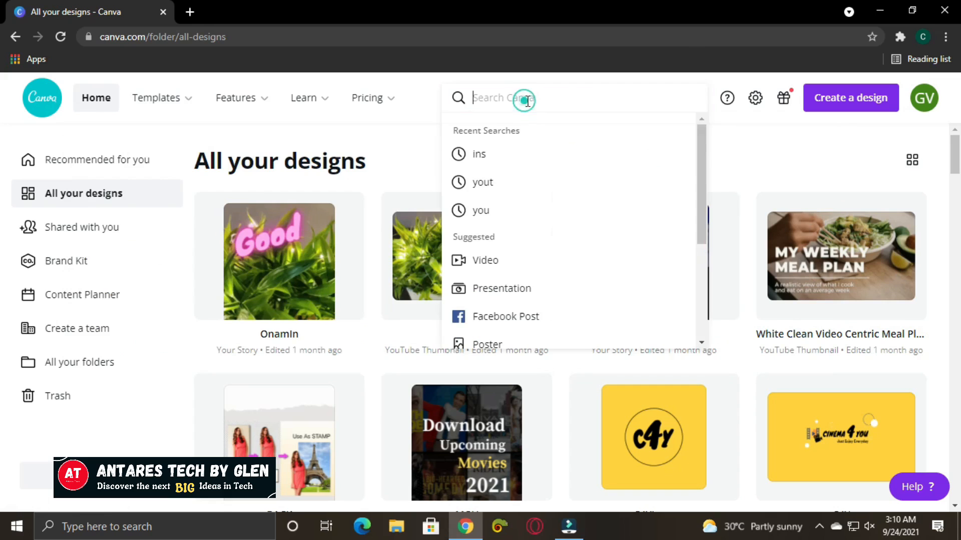
pyautogui.click(536, 100)
pyautogui.write('yout')
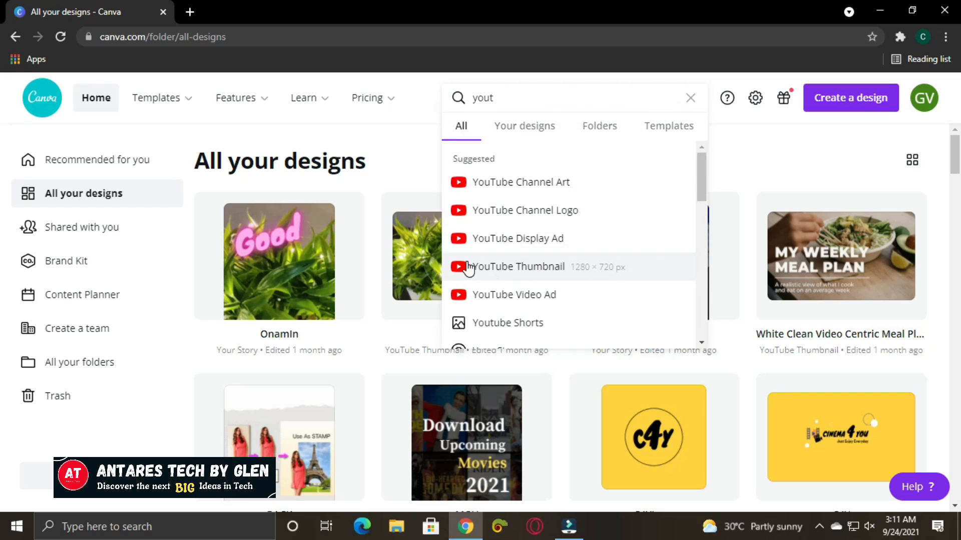
pyautogui.click(531, 271)
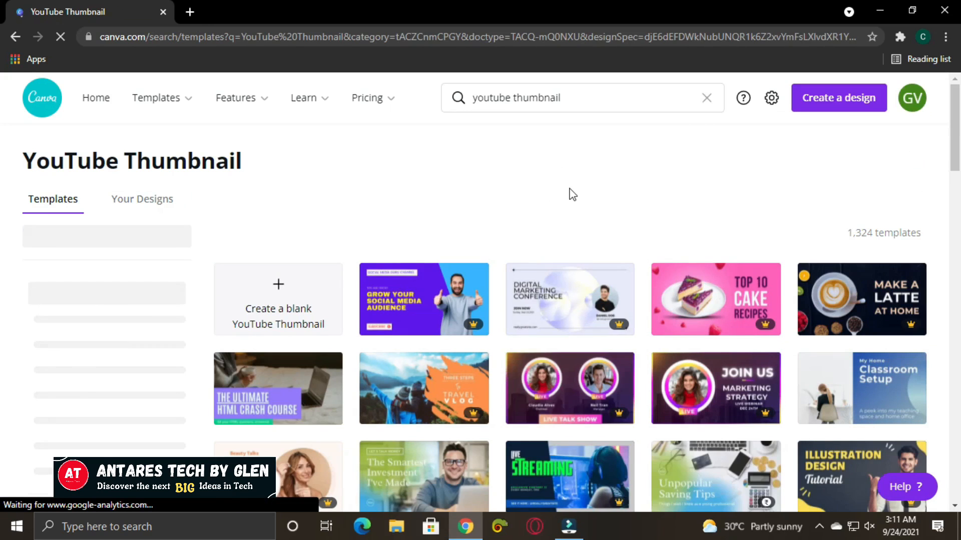
# - Look through the YouTube Thumbnail templates and filter them by price to show only Free ones
pyautogui.scroll(-1, 429, 197)
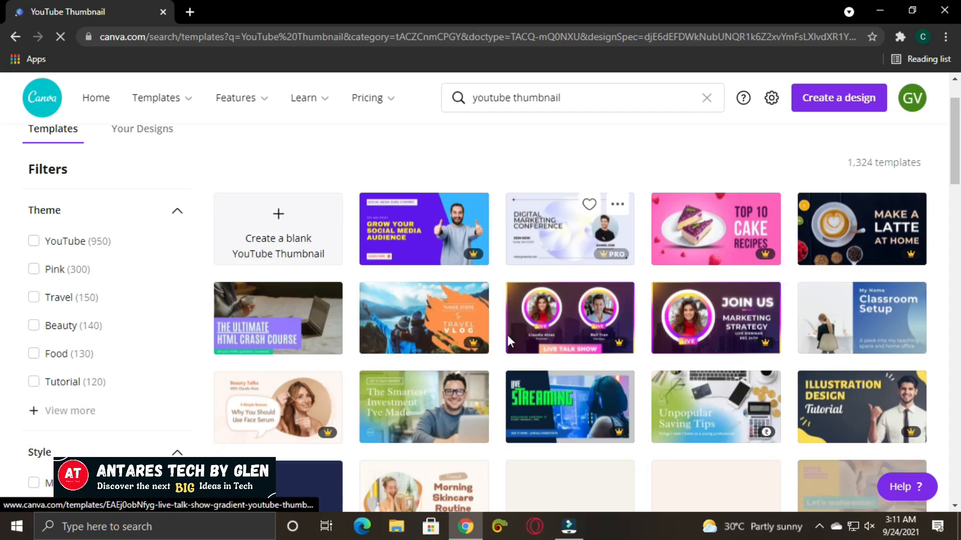
pyautogui.scroll(-3, 719, 315)
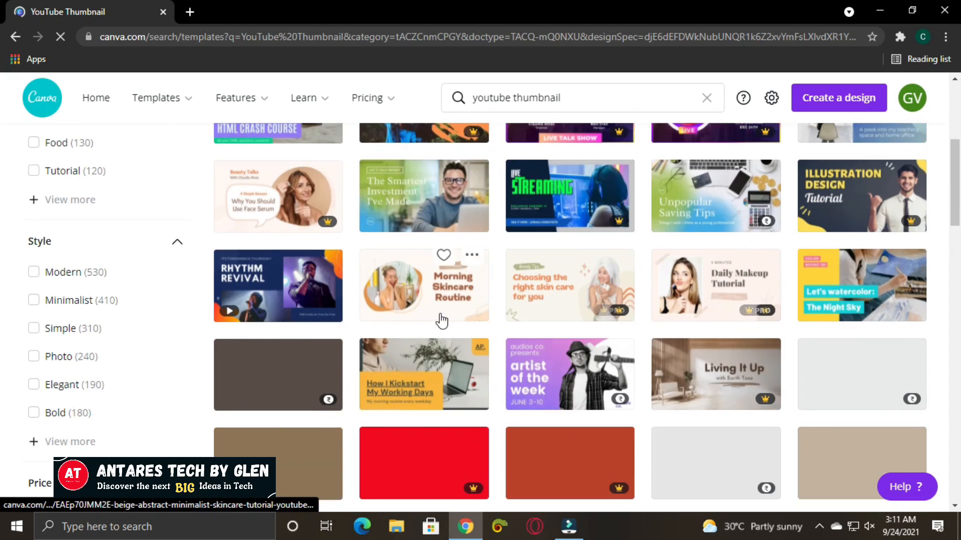
pyautogui.scroll(4, 497, 291)
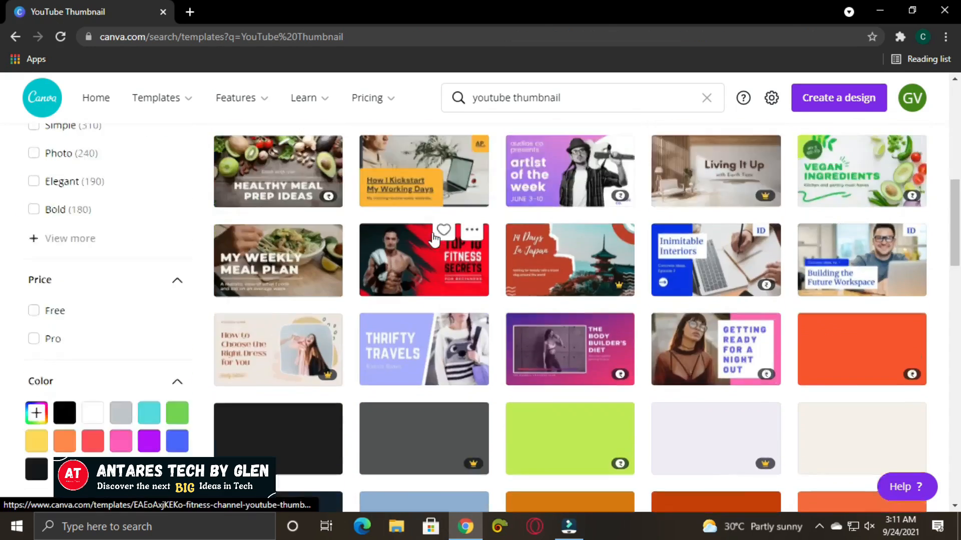
pyautogui.scroll(2, 433, 240)
pyautogui.scroll(-1, 433, 239)
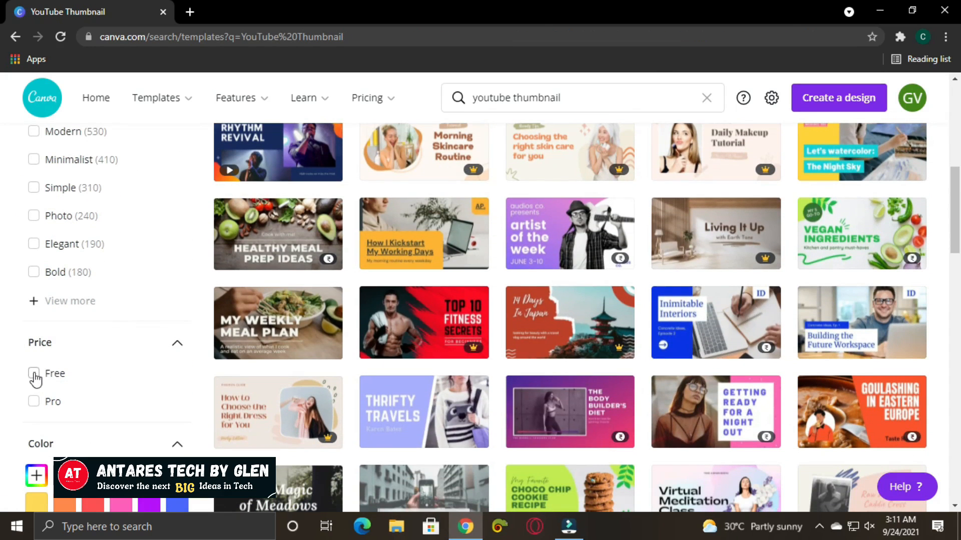
pyautogui.click(34, 373)
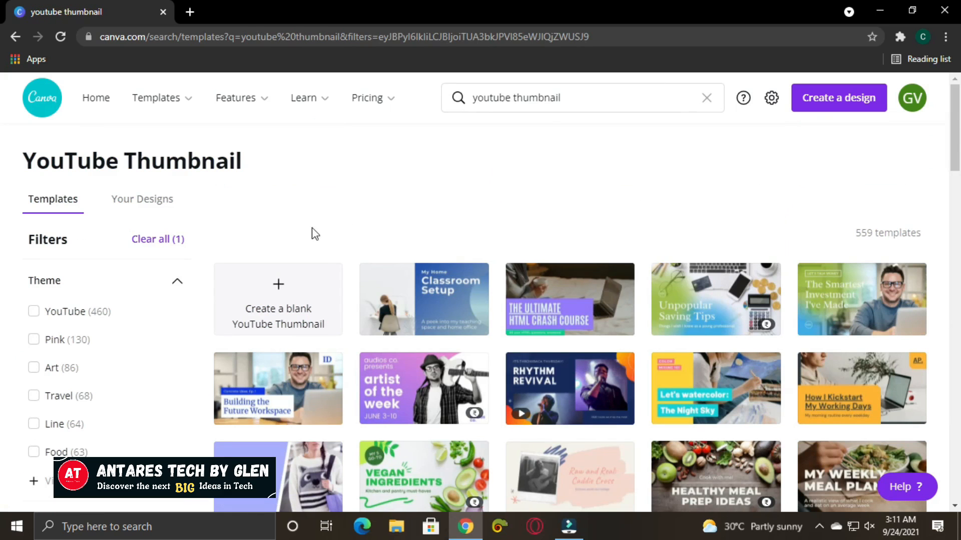
# - Skim the free templates and show your own designs for the YouTube Thumbnail search instead
pyautogui.scroll(-7, 683, 243)
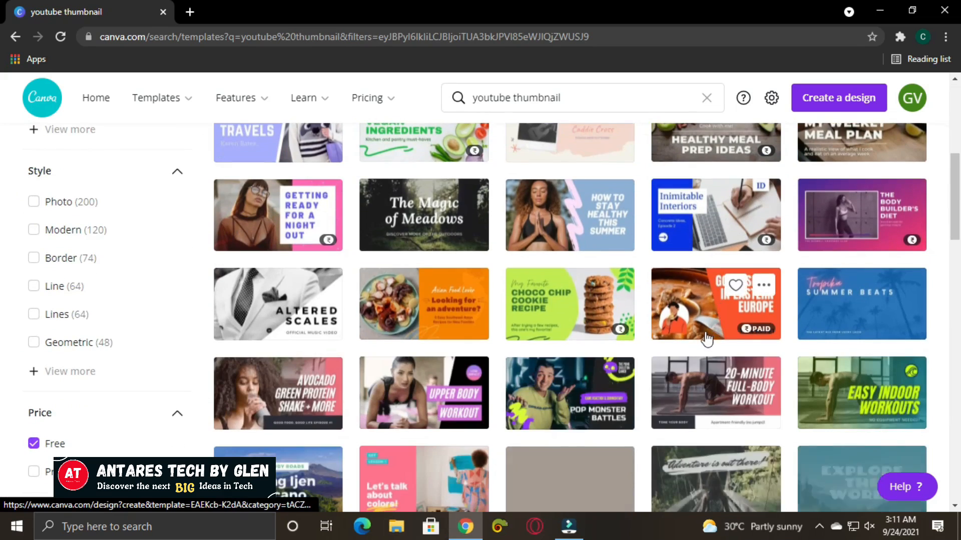
pyautogui.scroll(7, 107, 238)
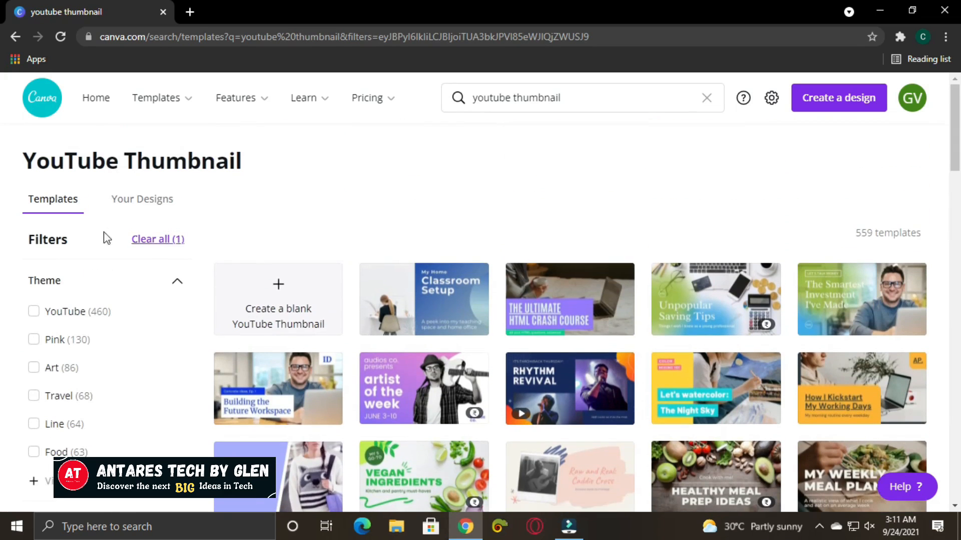
pyautogui.click(154, 202)
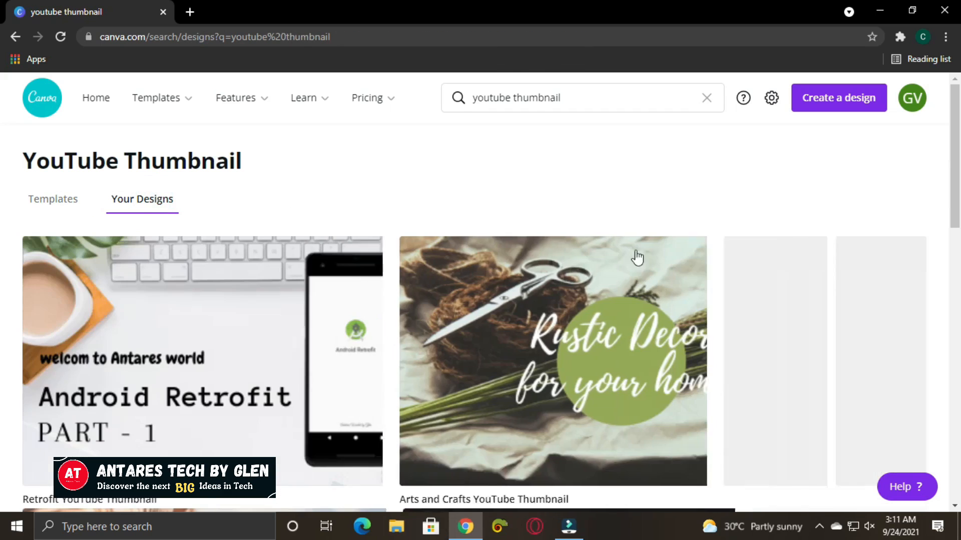
# - Skim your own YouTube Thumbnail designs, return to the templates and filter them by price to show only Free ones
pyautogui.scroll(-15, 499, 322)
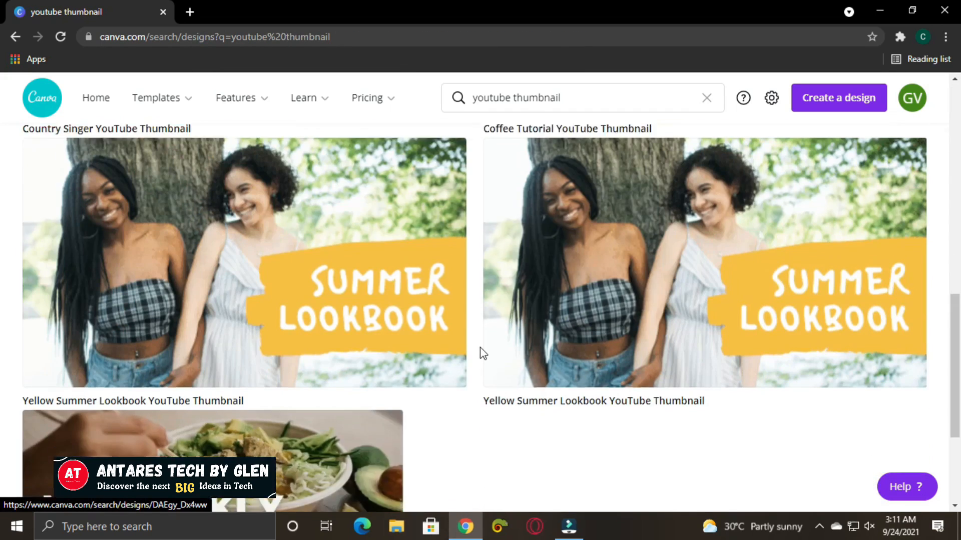
pyautogui.scroll(15, 484, 353)
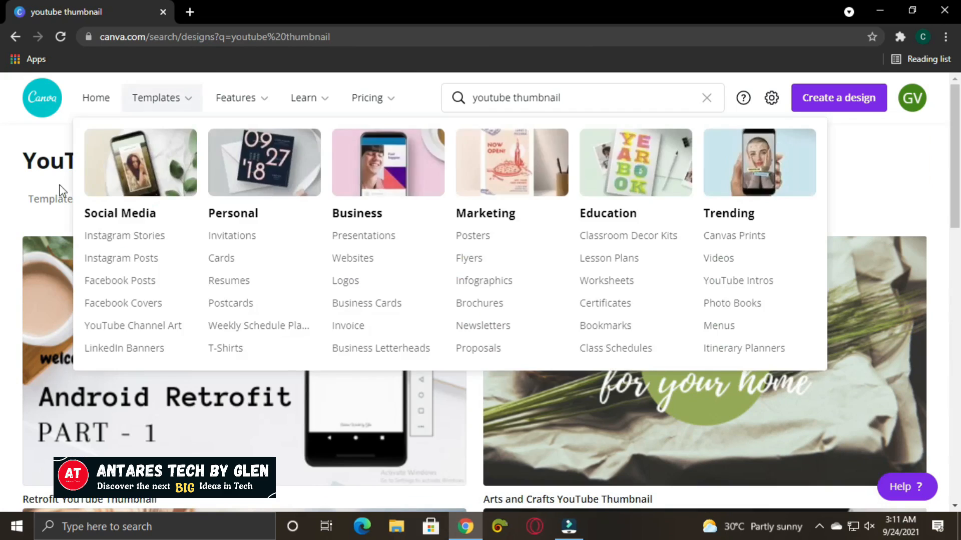
pyautogui.click(53, 200)
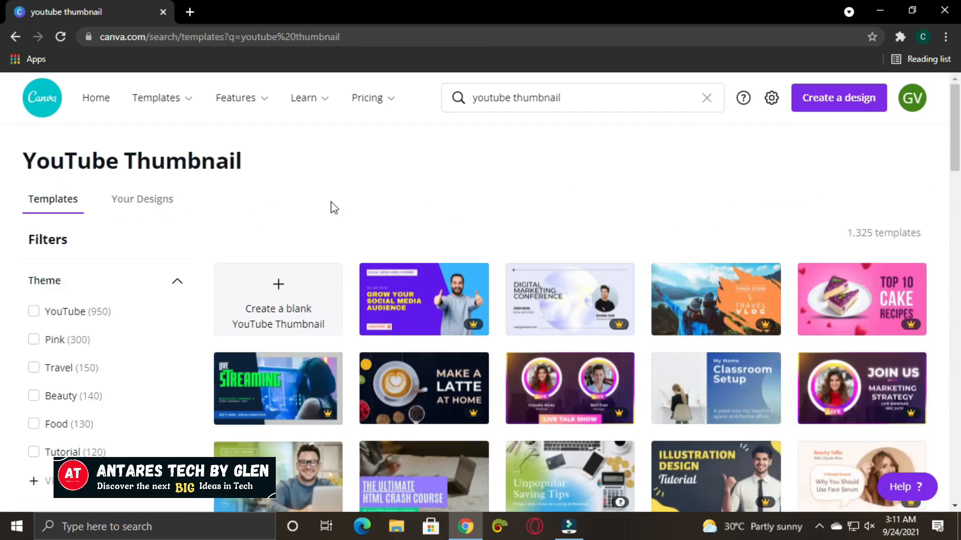
pyautogui.scroll(-6, 61, 454)
pyautogui.click(35, 444)
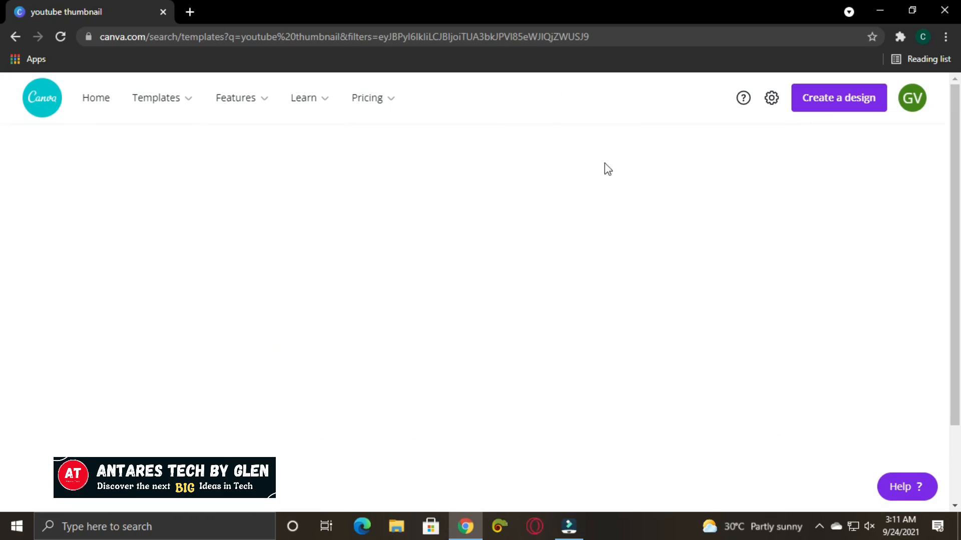
# - Open the free "Styling for Snow" thumbnail template as a new design and look through its pages
pyautogui.scroll(-7, 722, 337)
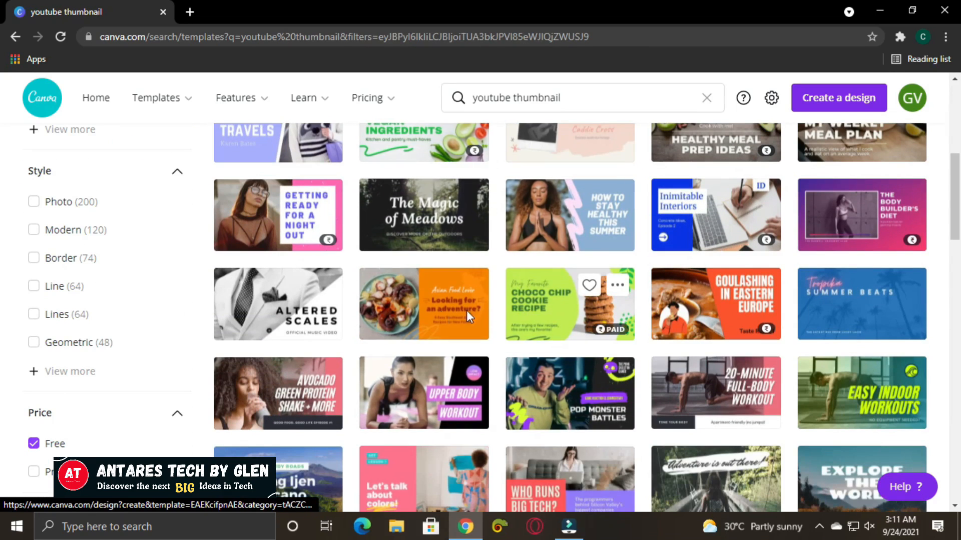
pyautogui.click(413, 316)
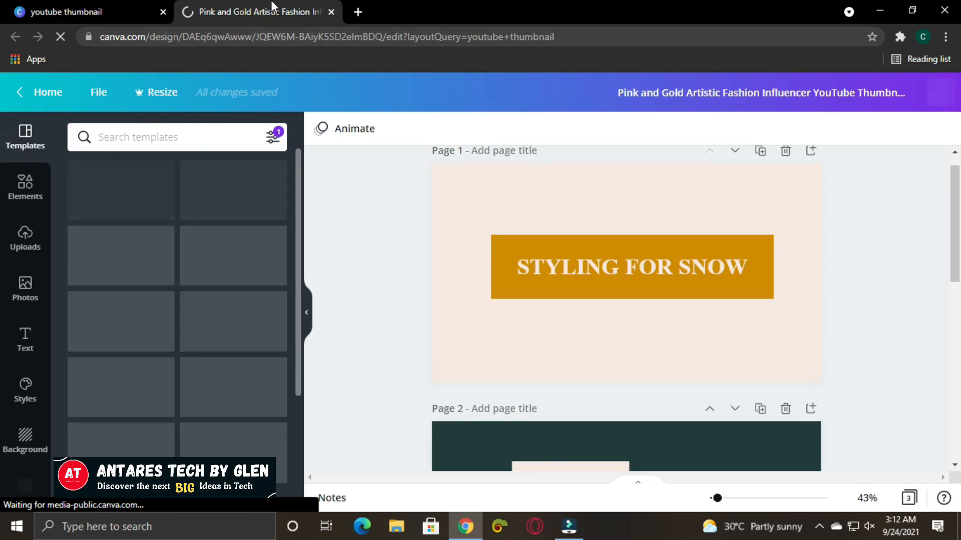
pyautogui.scroll(-7, 361, 259)
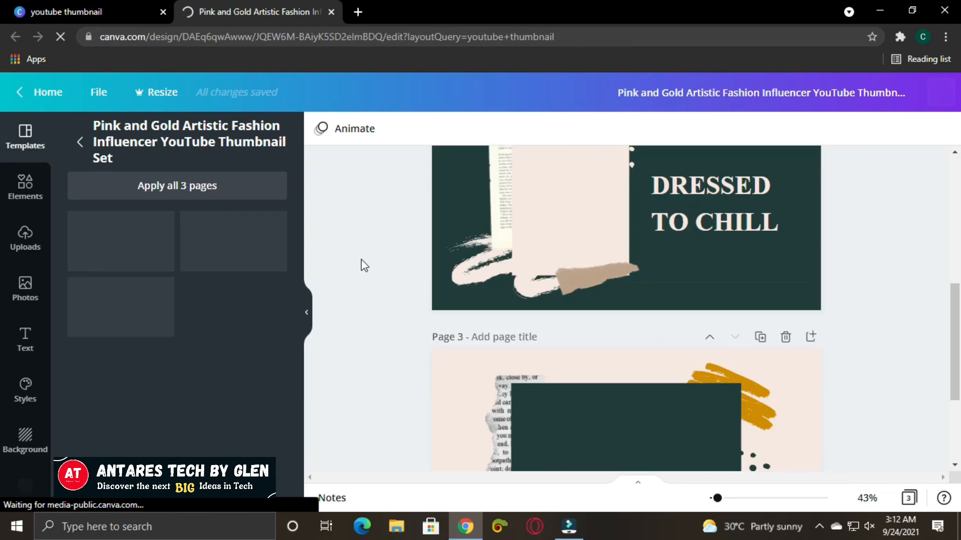
pyautogui.scroll(7, 361, 259)
pyautogui.scroll(-10, 360, 259)
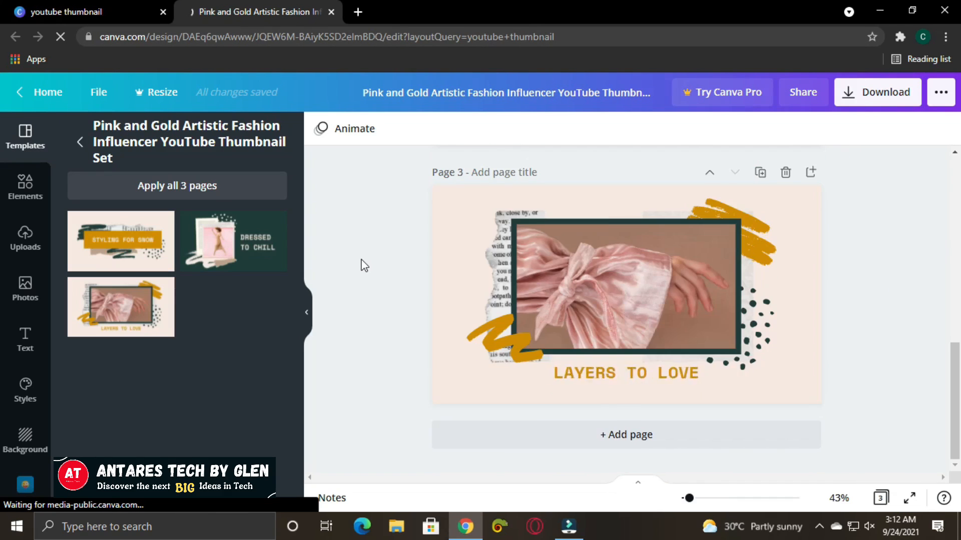
pyautogui.scroll(10, 361, 259)
pyautogui.scroll(-10, 361, 259)
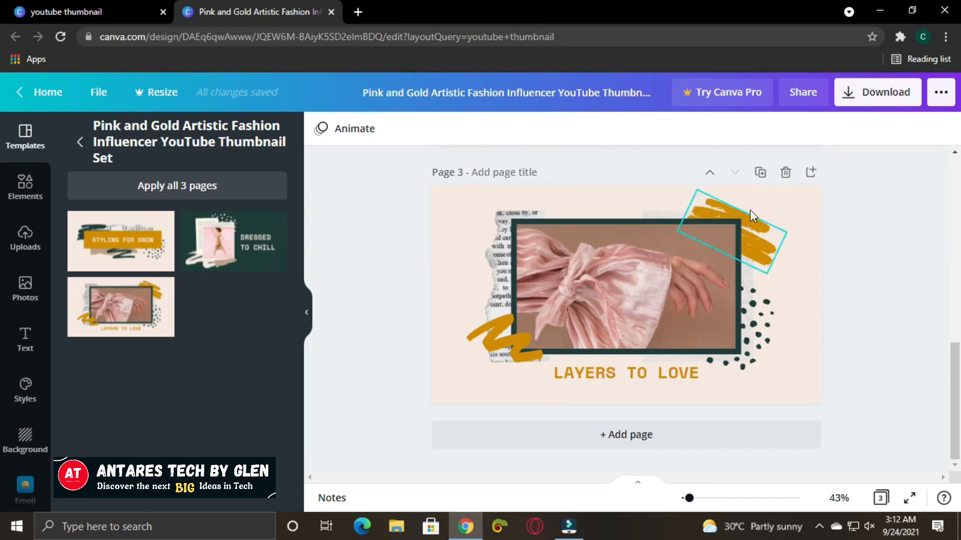
# - Delete pages 3 and 2 of the design, keeping only the "Styling for Snow" page
pyautogui.click(786, 173)
pyautogui.scroll(3, 854, 333)
pyautogui.scroll(-3, 854, 333)
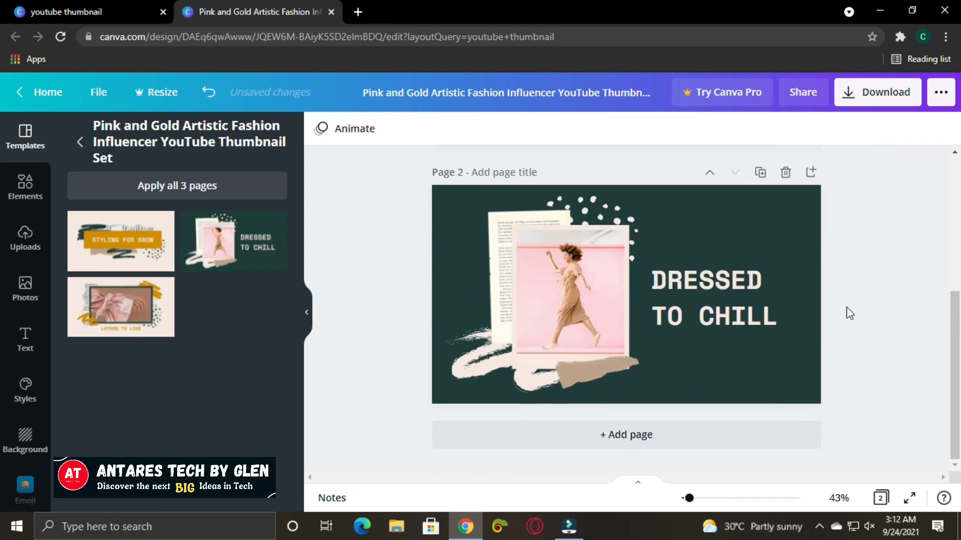
pyautogui.click(786, 173)
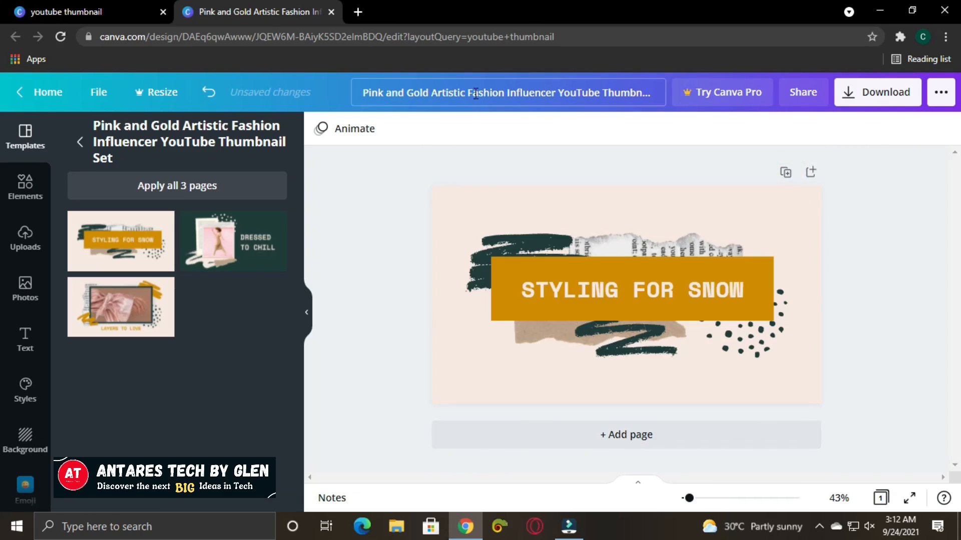
# - Open the free "Basic Beginners Guide" template from the search results in a new tab and close the "Styling for Snow" design
pyautogui.click(115, 11)
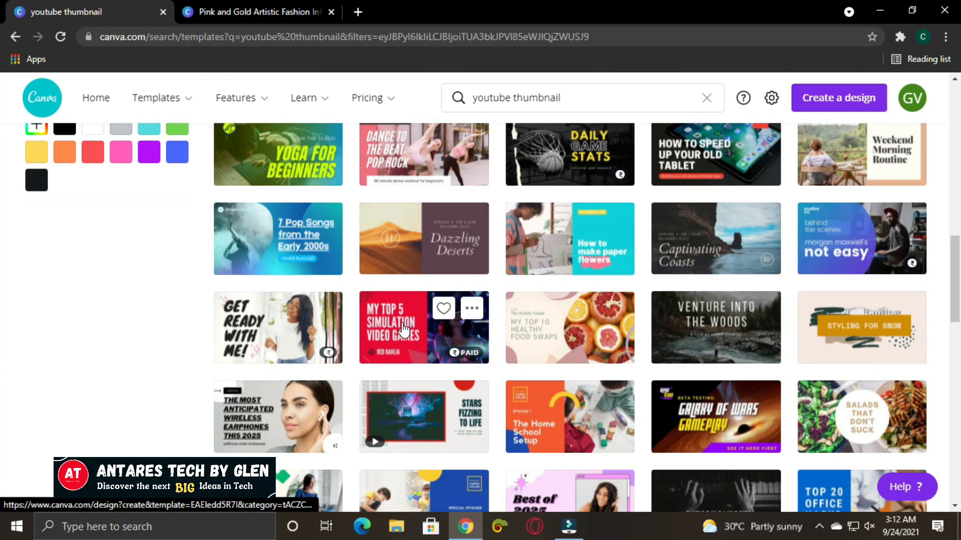
pyautogui.scroll(-5, 399, 331)
pyautogui.scroll(-2, 617, 386)
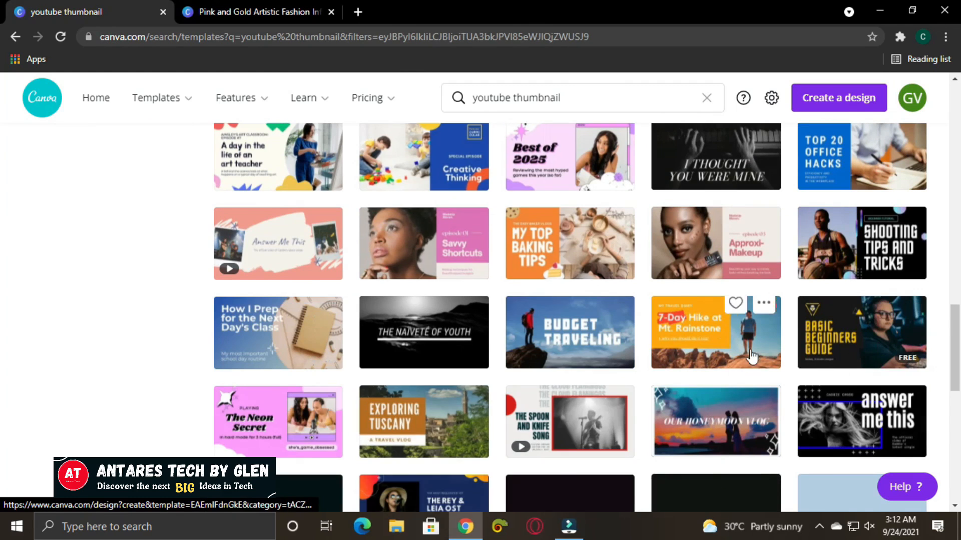
pyautogui.rightClick(807, 323)
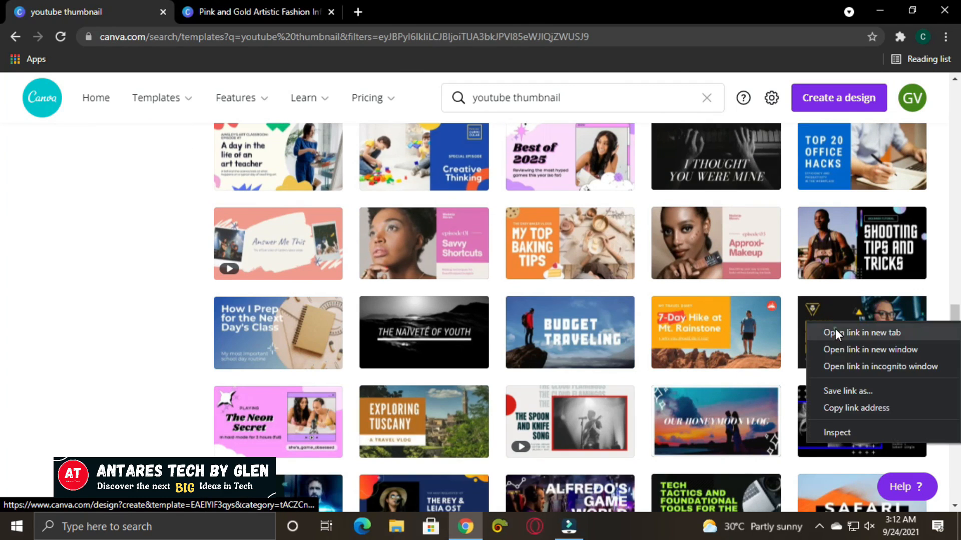
pyautogui.click(835, 333)
pyautogui.click(331, 12)
pyautogui.click(226, 12)
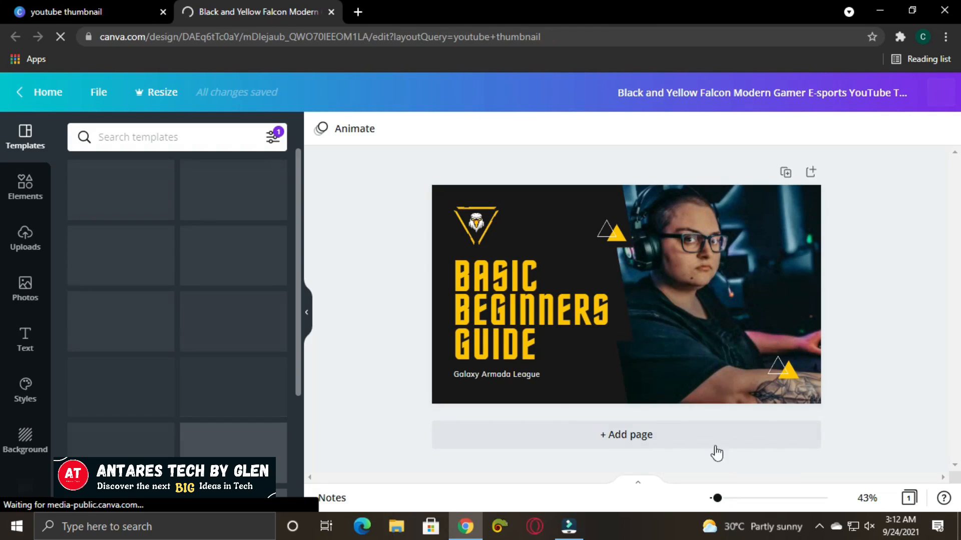
# - Look through the recently used, suggested and category thumbnail templates offered in the editor
pyautogui.moveTo(715, 498); pyautogui.dragTo(693, 500)
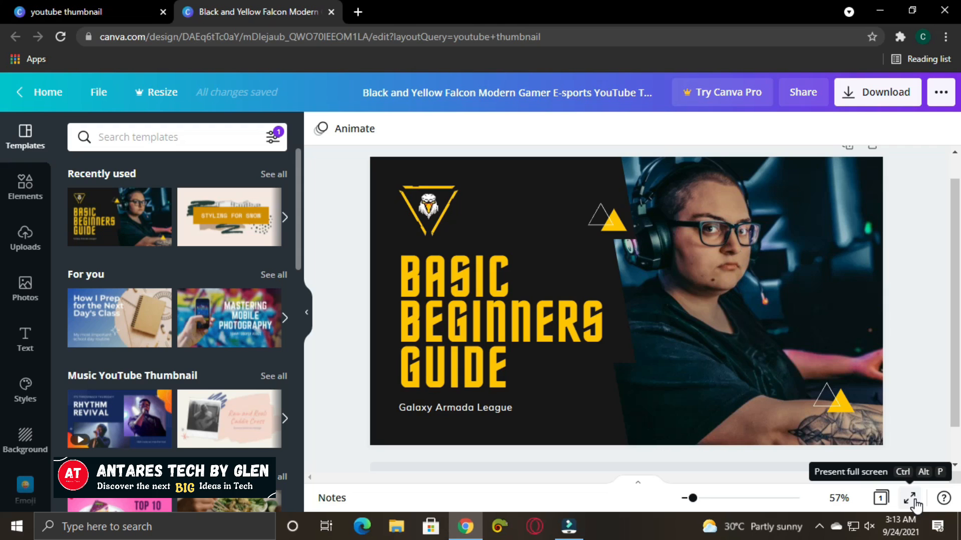
pyautogui.scroll(-10, 196, 260)
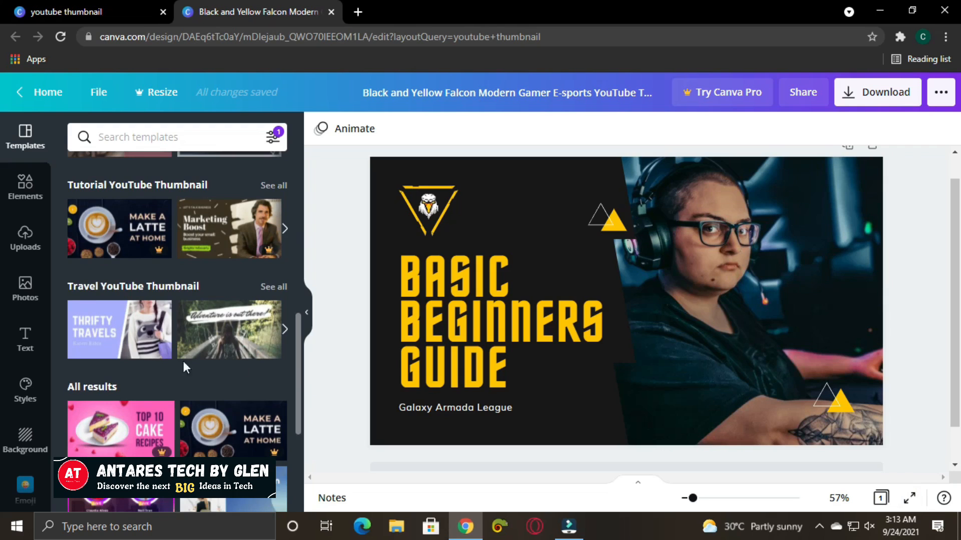
pyautogui.scroll(-5, 184, 361)
pyautogui.scroll(10, 187, 312)
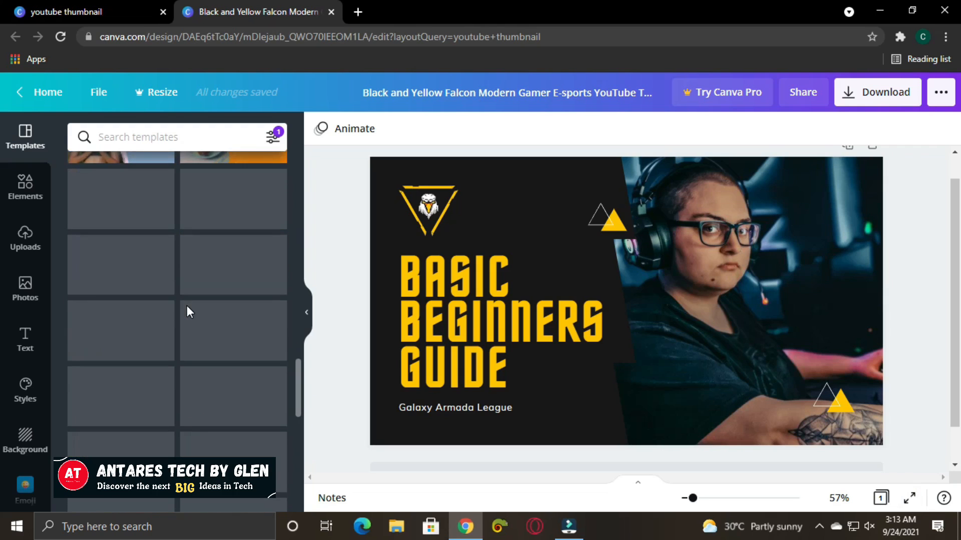
pyautogui.scroll(5, 188, 314)
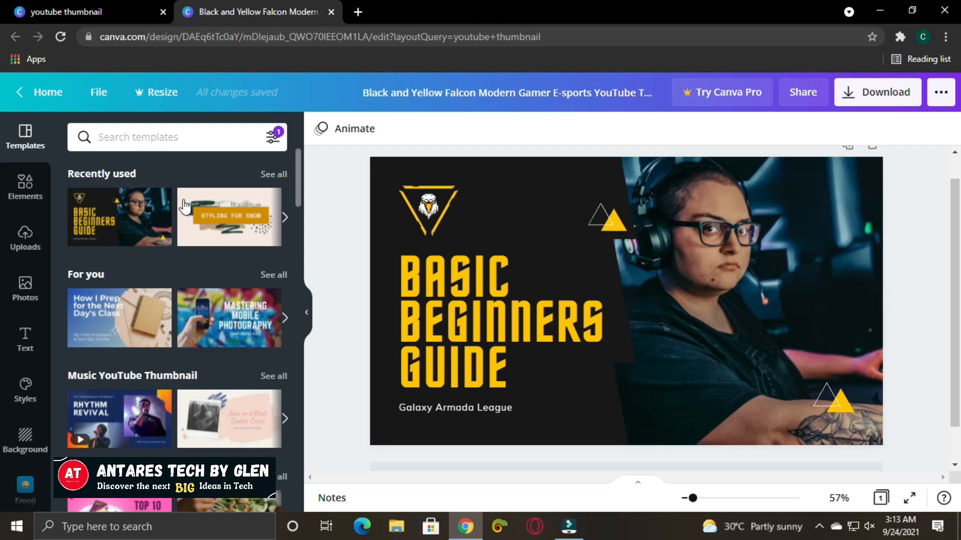
pyautogui.click(162, 145)
# - Browse the available elements, from lines, shapes and graphics to audio, frames and grids
pyautogui.click(23, 188)
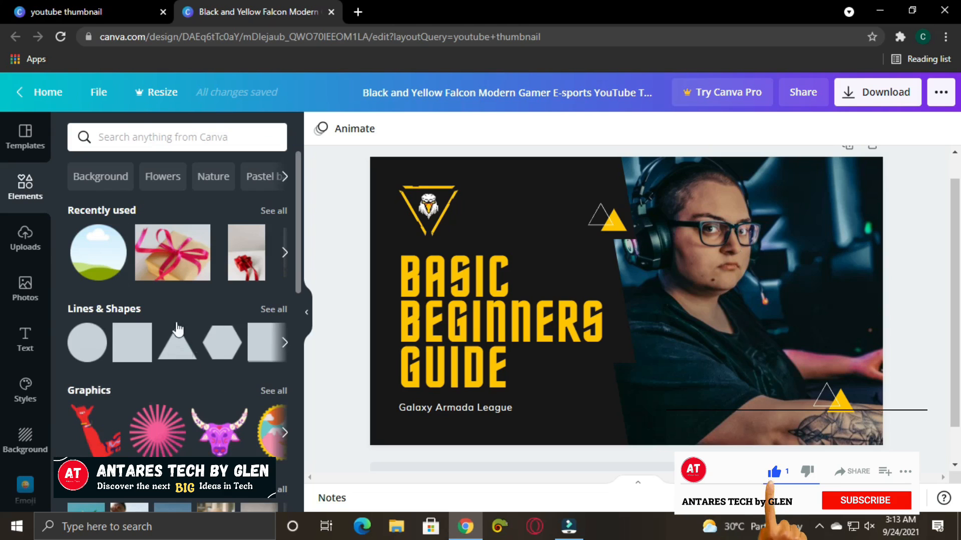
pyautogui.scroll(-8, 189, 299)
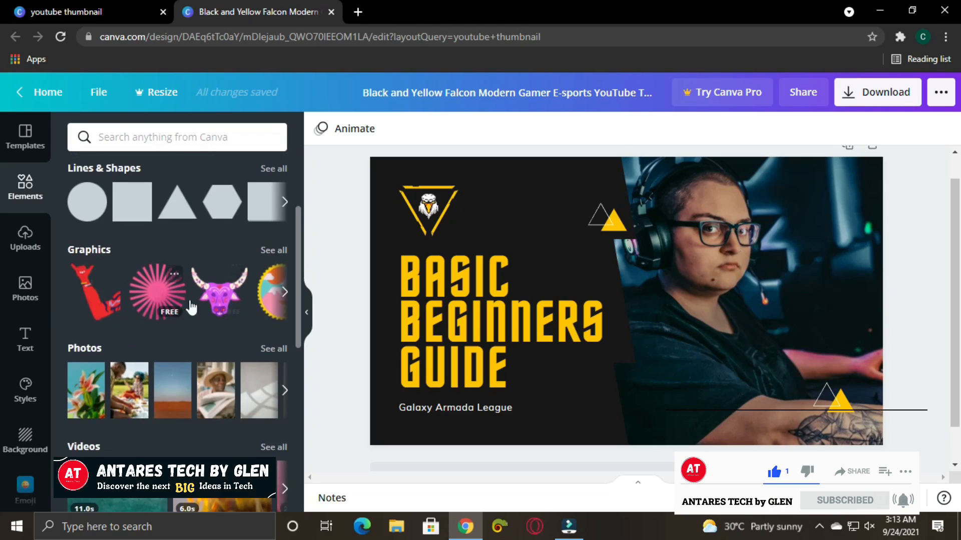
pyautogui.scroll(-3, 189, 299)
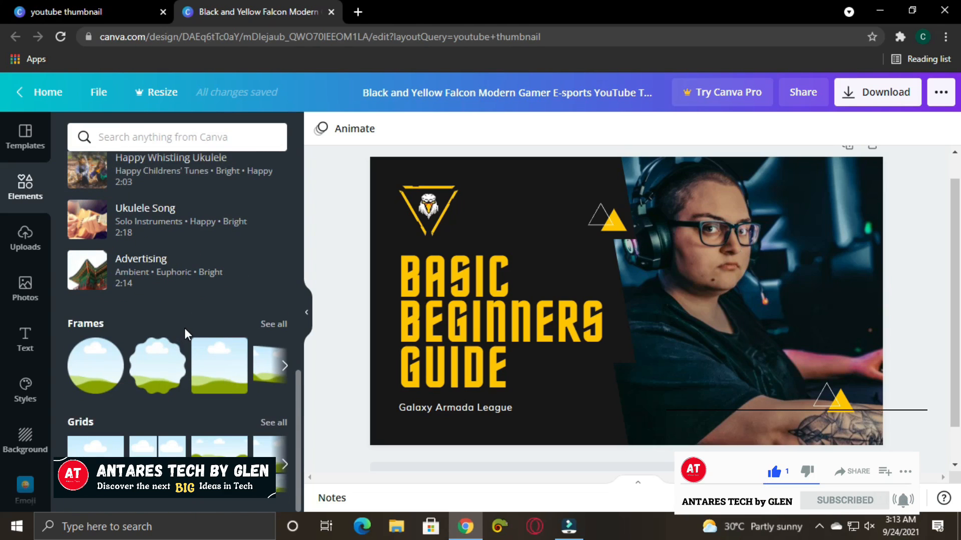
pyautogui.scroll(6, 184, 328)
pyautogui.scroll(4, 184, 328)
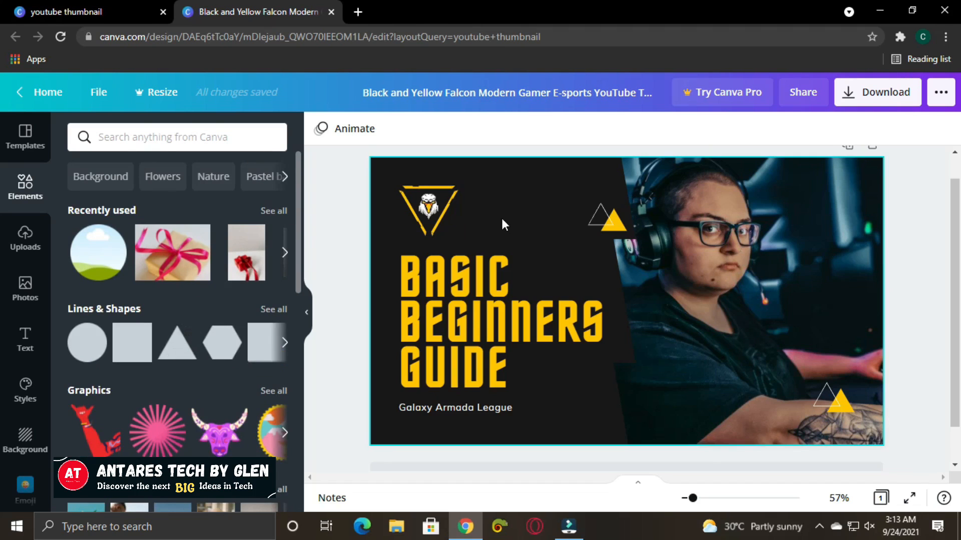
# - Browse the recently used and trending stock photos offered for the design
pyautogui.click(21, 301)
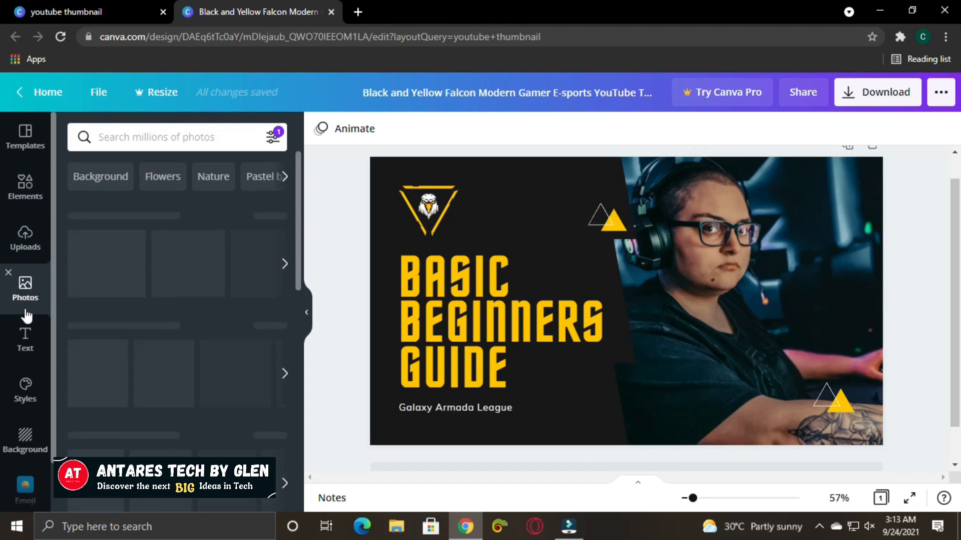
pyautogui.scroll(-5, 223, 347)
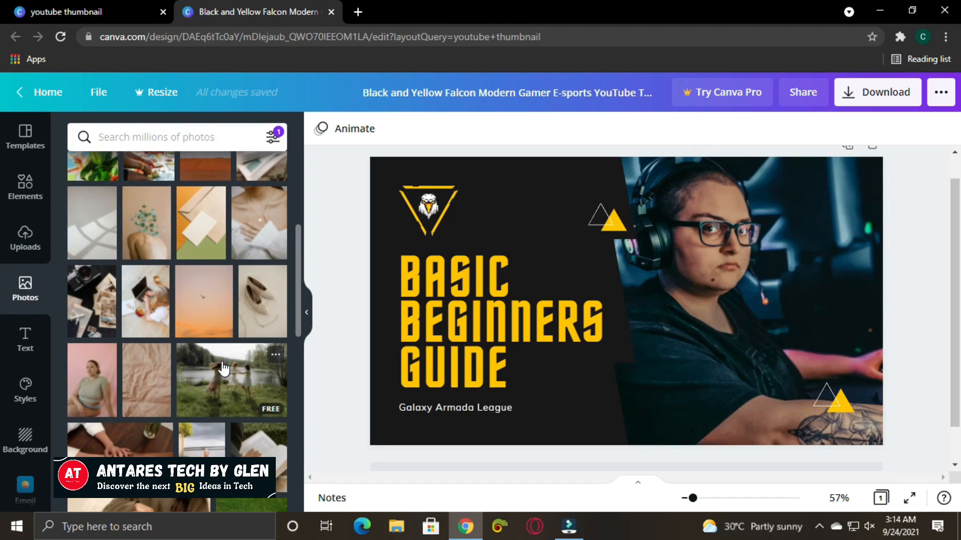
pyautogui.scroll(5, 223, 369)
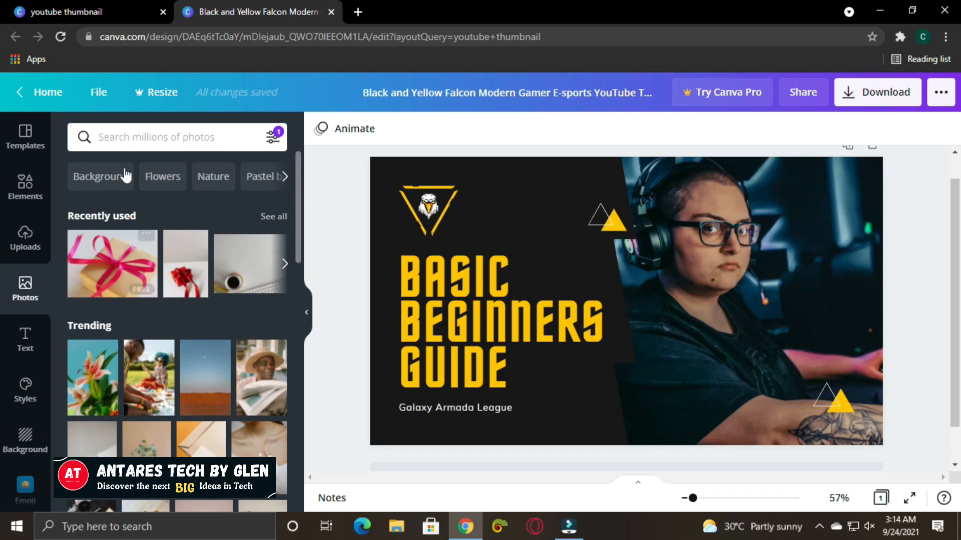
# - Show the text options and look through the style sets of fonts and colour palettes
pyautogui.click(24, 345)
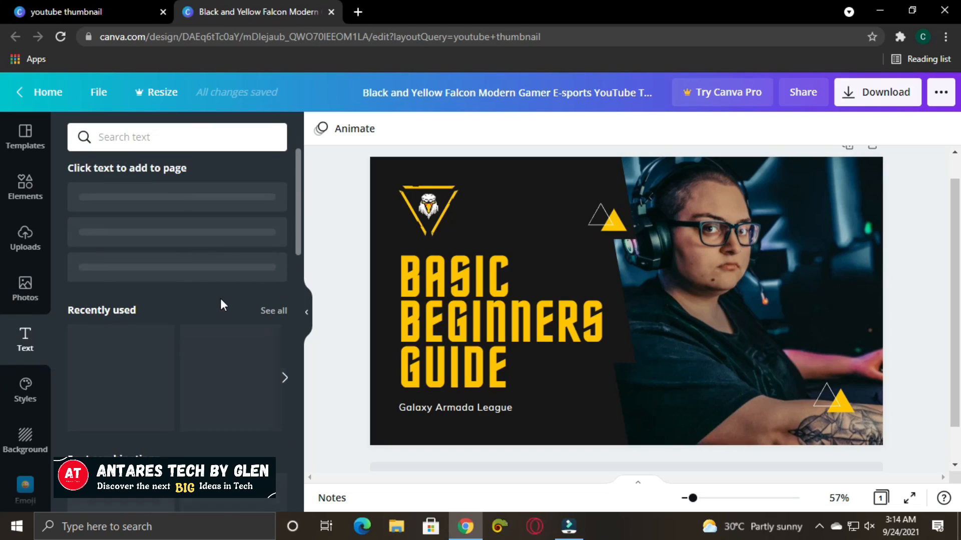
pyautogui.click(18, 399)
pyautogui.scroll(-3, 76, 425)
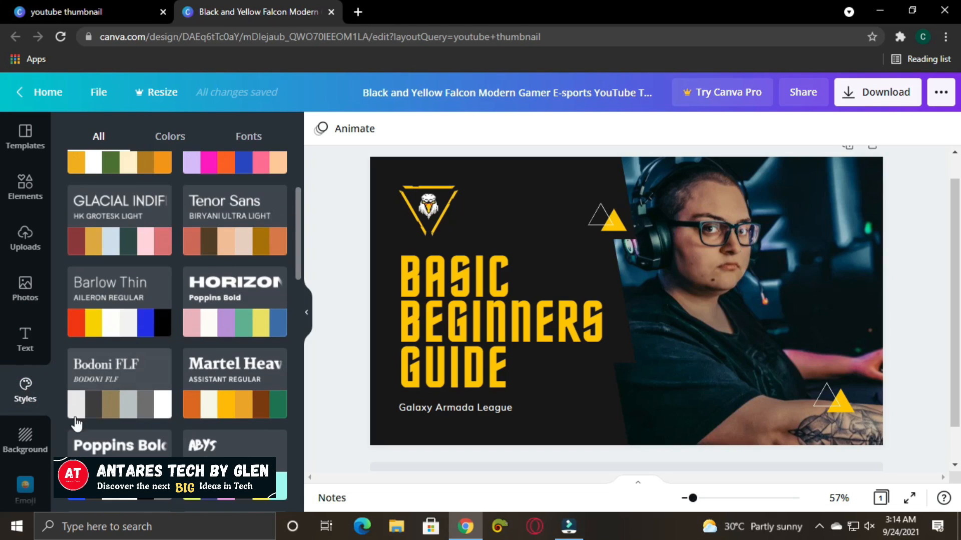
# - Browse the background colours and images available for the thumbnail
pyautogui.click(28, 433)
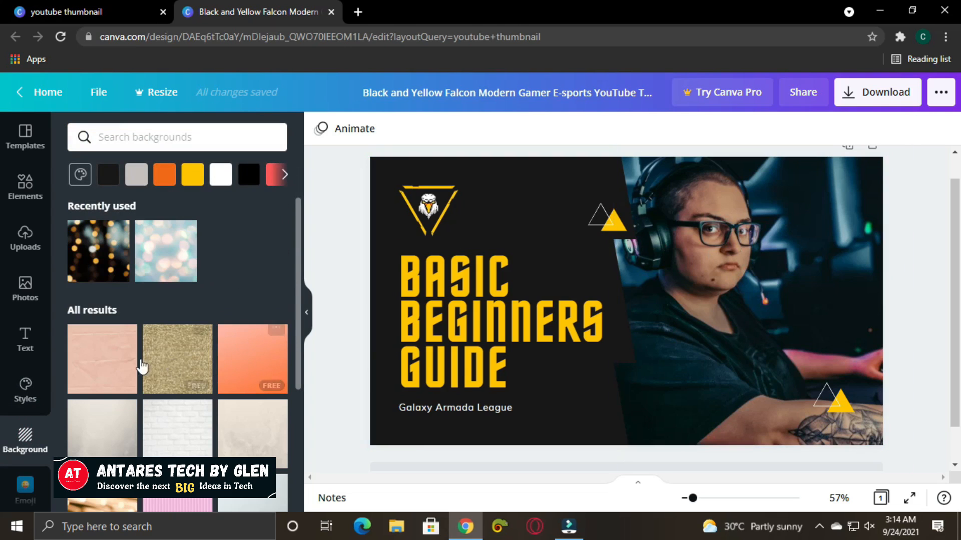
pyautogui.scroll(-5, 142, 367)
pyautogui.scroll(-2, 190, 343)
pyautogui.scroll(7, 192, 350)
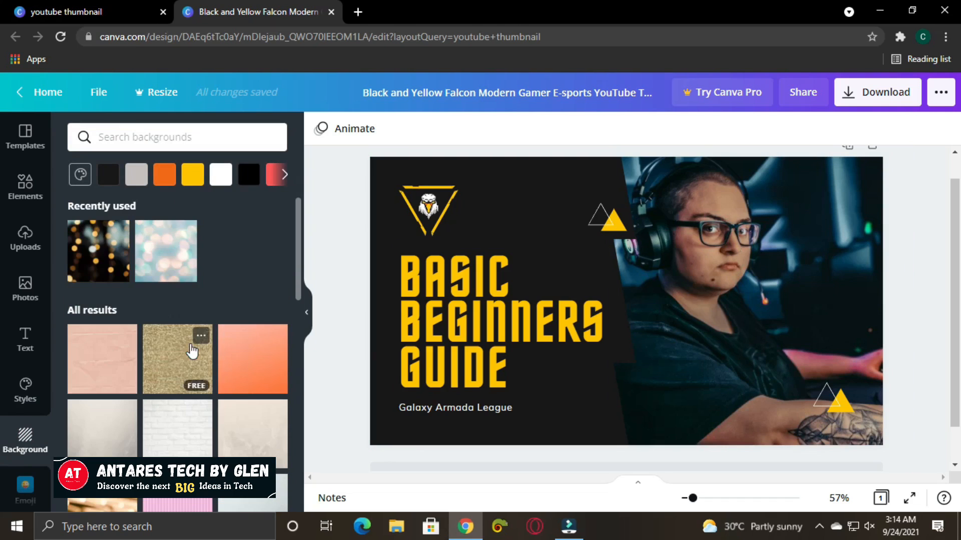
pyautogui.scroll(-2, 22, 481)
# - Browse the emoji collection available for the design
pyautogui.click(32, 450)
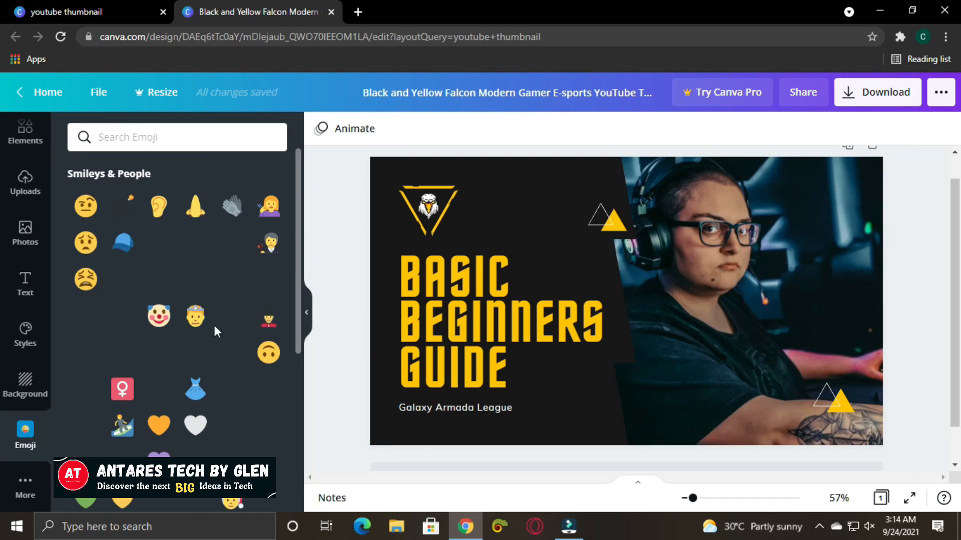
pyautogui.scroll(-4, 230, 310)
pyautogui.scroll(4, 242, 315)
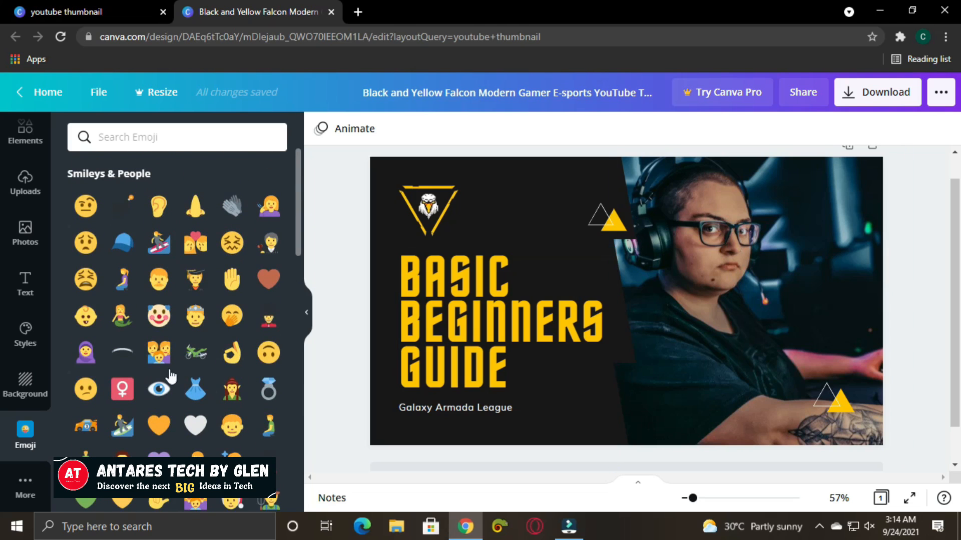
# - Look over the additional Canva content, apps and integrations such as Pexels, Pixabay, Google Drive and YouTube
pyautogui.click(24, 483)
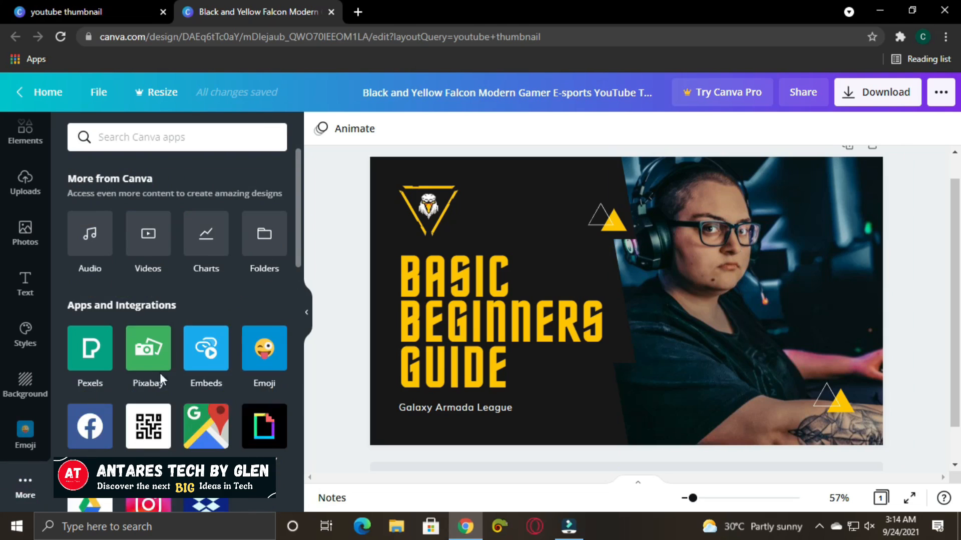
pyautogui.scroll(-2, 190, 381)
pyautogui.scroll(-2, 220, 390)
pyautogui.scroll(-4, 251, 395)
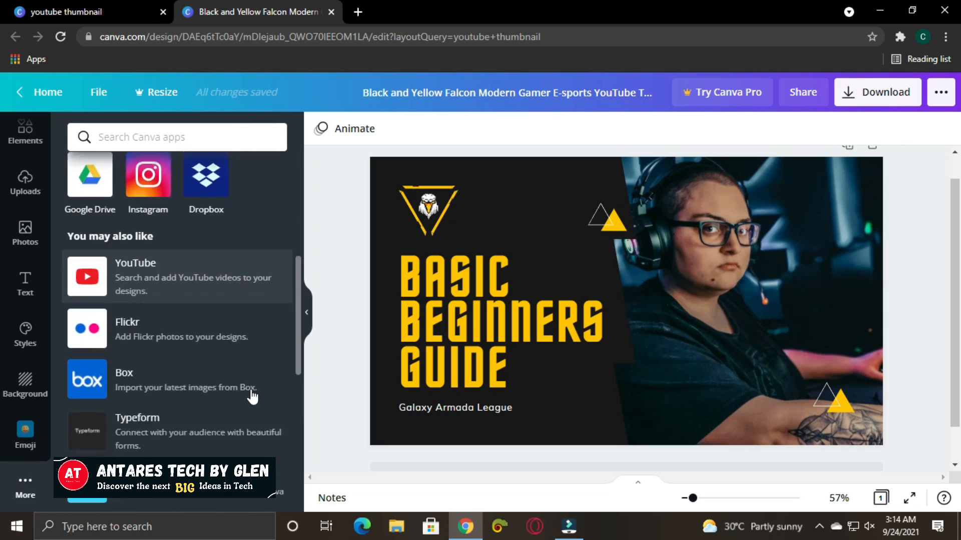
pyautogui.scroll(8, 252, 394)
pyautogui.scroll(1, 25, 219)
pyautogui.scroll(1, 25, 219)
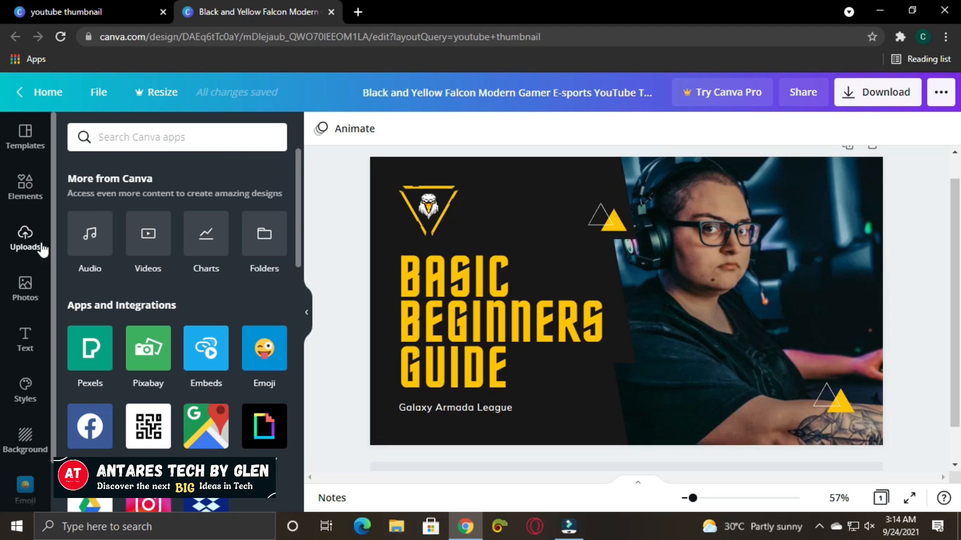
# - Look through the images already uploaded to the account
pyautogui.click(25, 238)
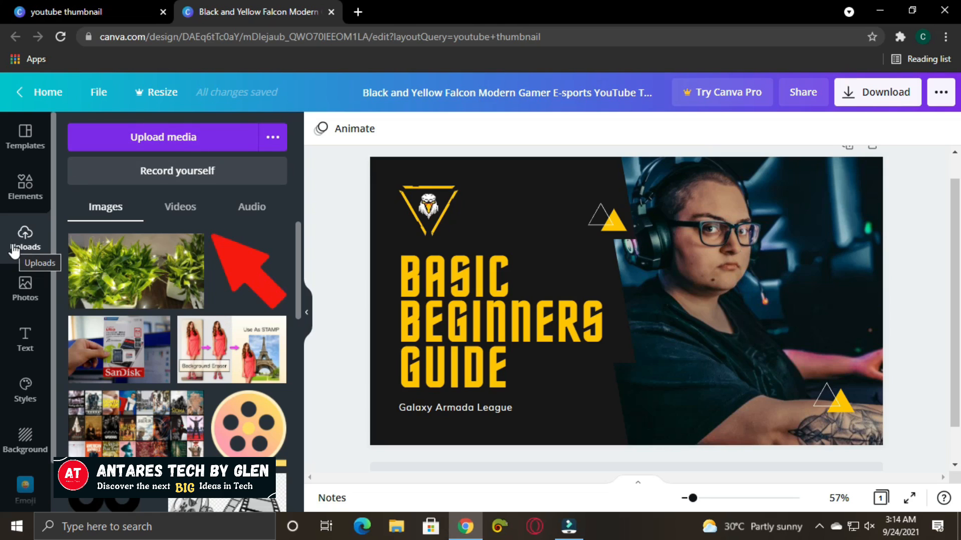
pyautogui.scroll(-10, 193, 321)
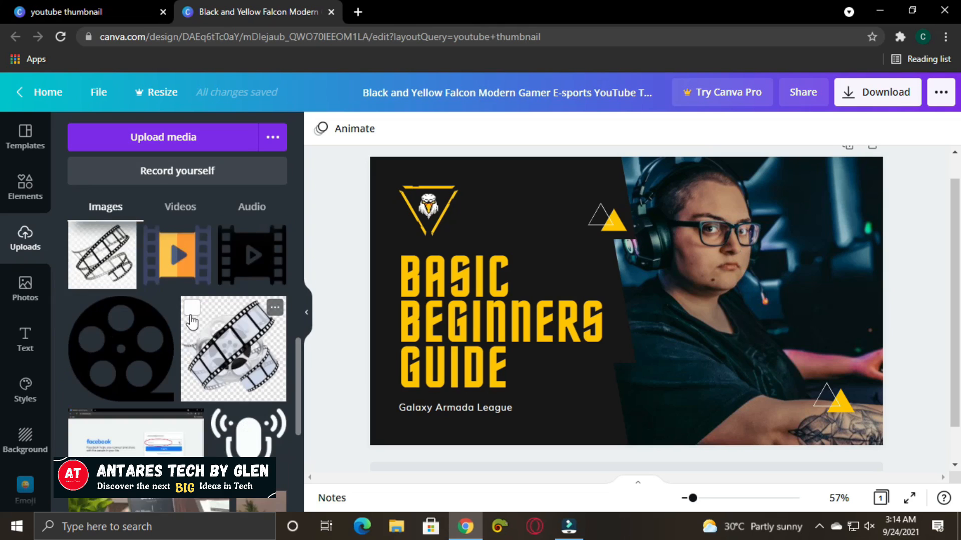
pyautogui.scroll(-10, 191, 322)
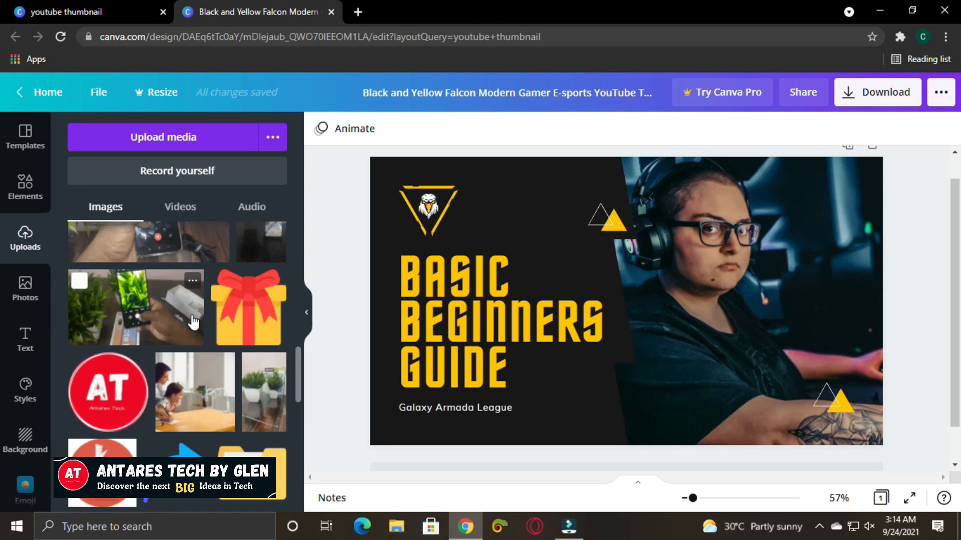
pyautogui.scroll(6, 193, 322)
pyautogui.scroll(-3, 150, 328)
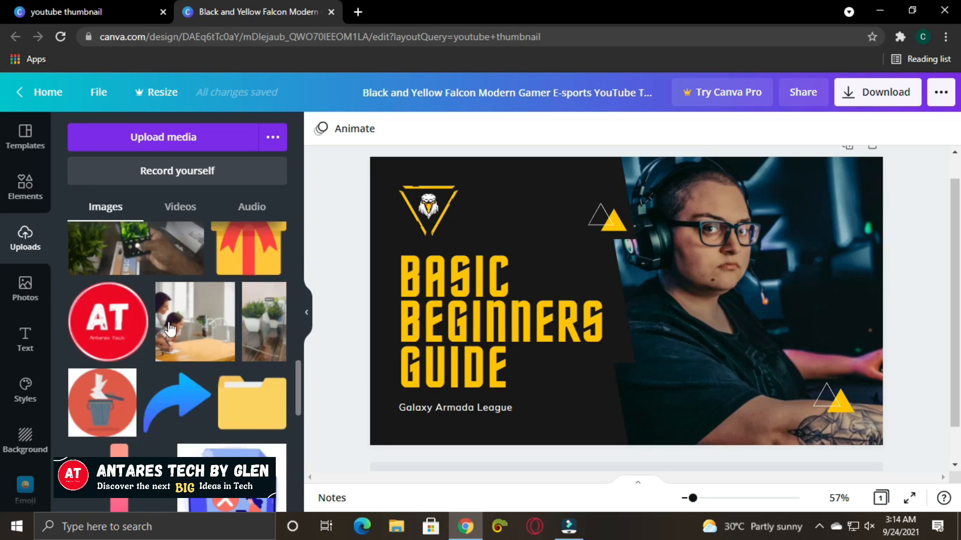
pyautogui.scroll(8, 110, 334)
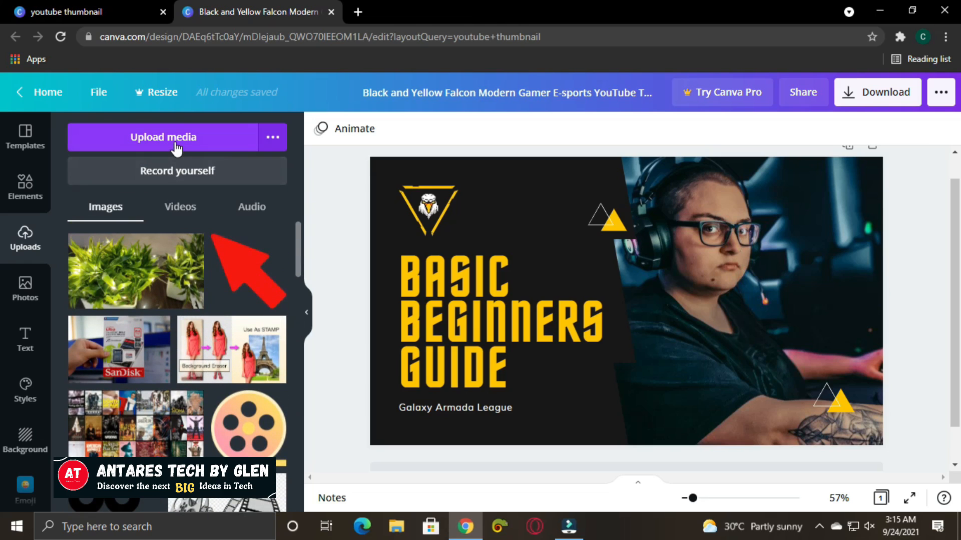
# - Look through the ICONS_SCREENS folder on the Toshiba New (E:) drive for media to upload, without uploading any file
pyautogui.click(143, 136)
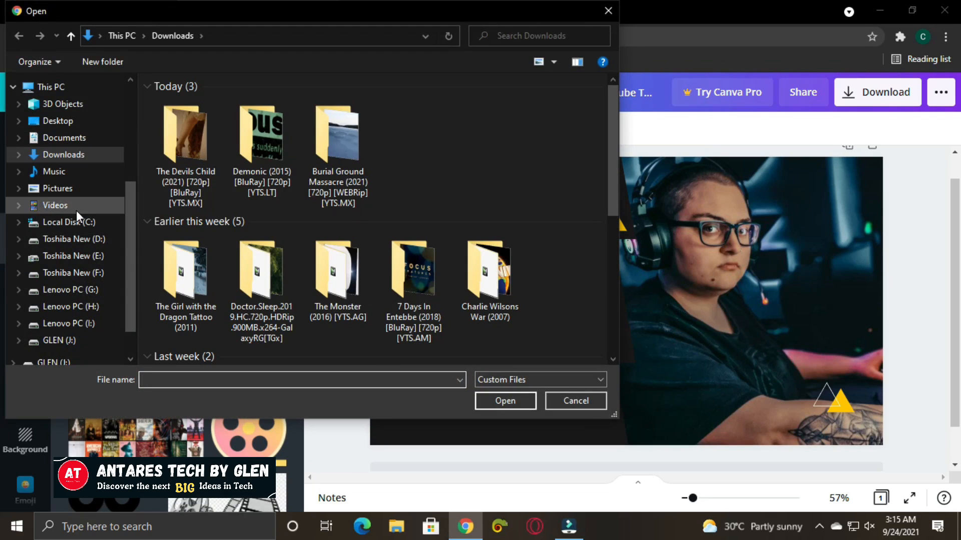
pyautogui.click(98, 256)
pyautogui.doubleClick(479, 143)
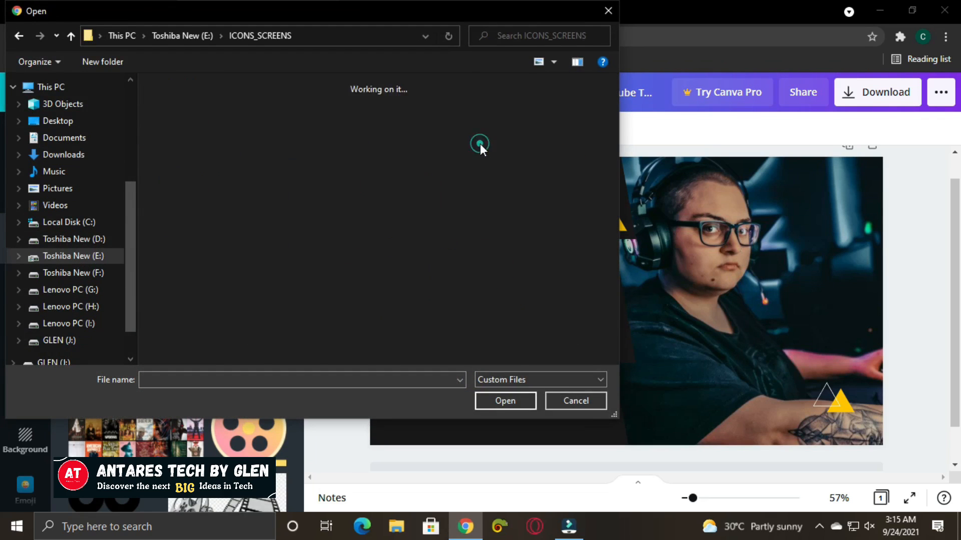
pyautogui.scroll(-3, 438, 307)
pyautogui.scroll(-15, 439, 309)
pyautogui.scroll(12, 438, 309)
pyautogui.scroll(10, 436, 305)
pyautogui.click(575, 400)
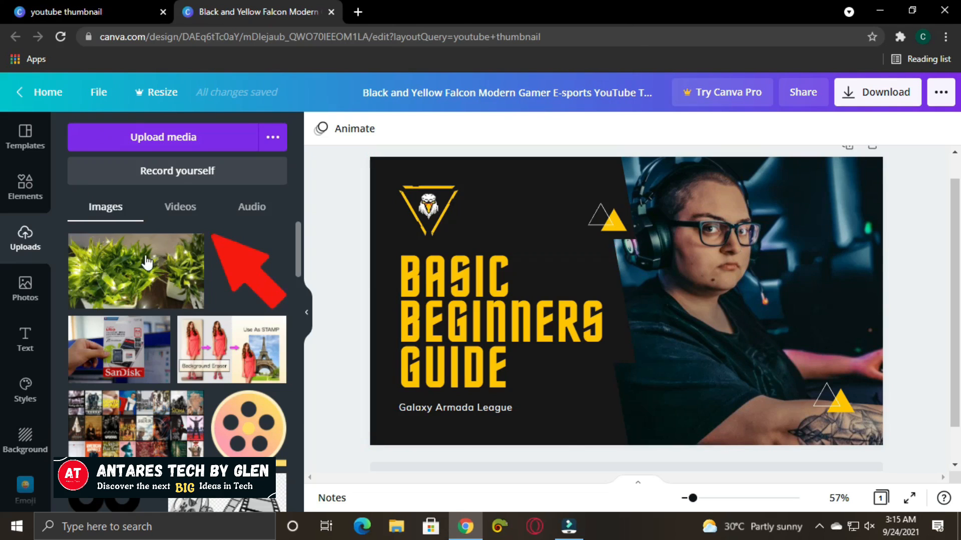
# - Replace the thumbnail's "BASIC BEGINNERS GUIDE" heading with "ANTARES TECH BY GLEN"
pyautogui.click(487, 303)
pyautogui.doubleClick(487, 303)
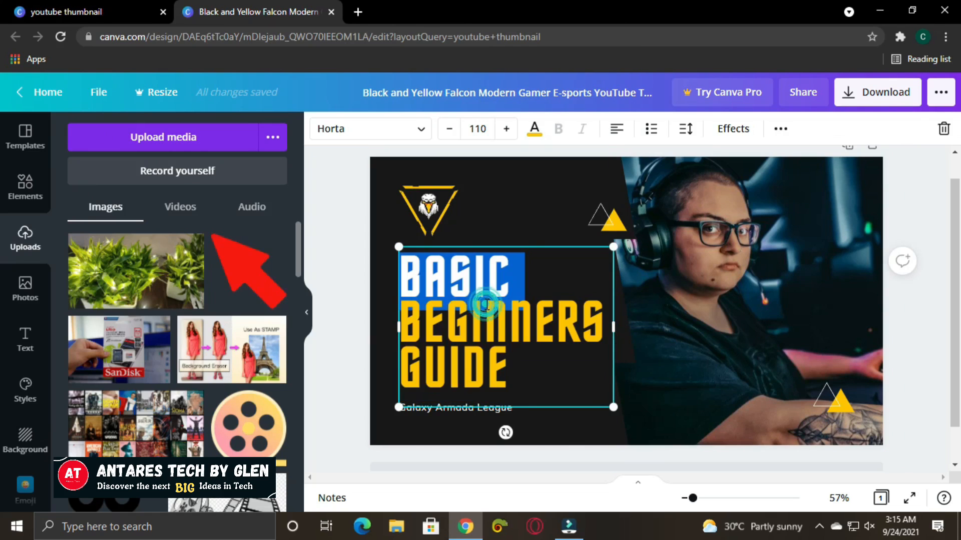
pyautogui.moveTo(509, 371); pyautogui.dragTo(407, 274)
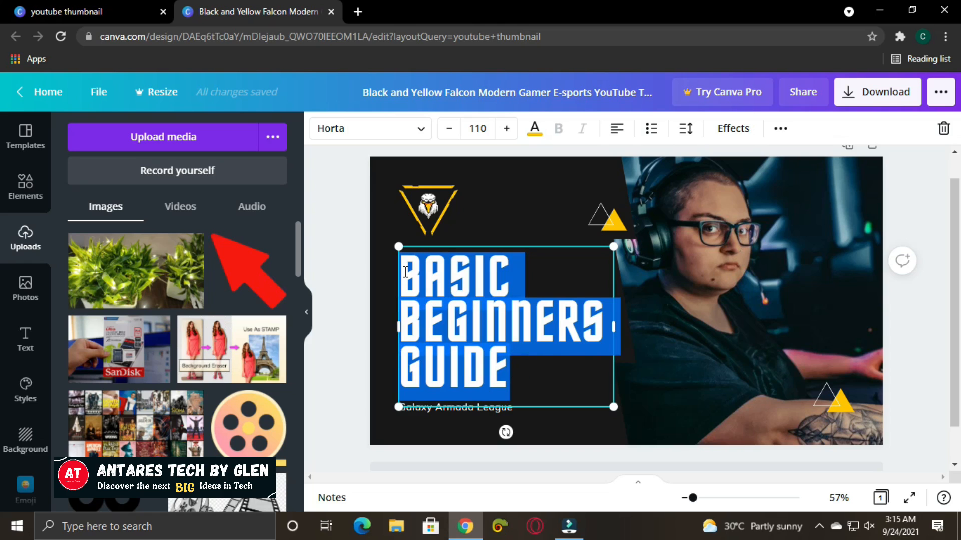
pyautogui.press('BackSpace')
pyautogui.write('A')
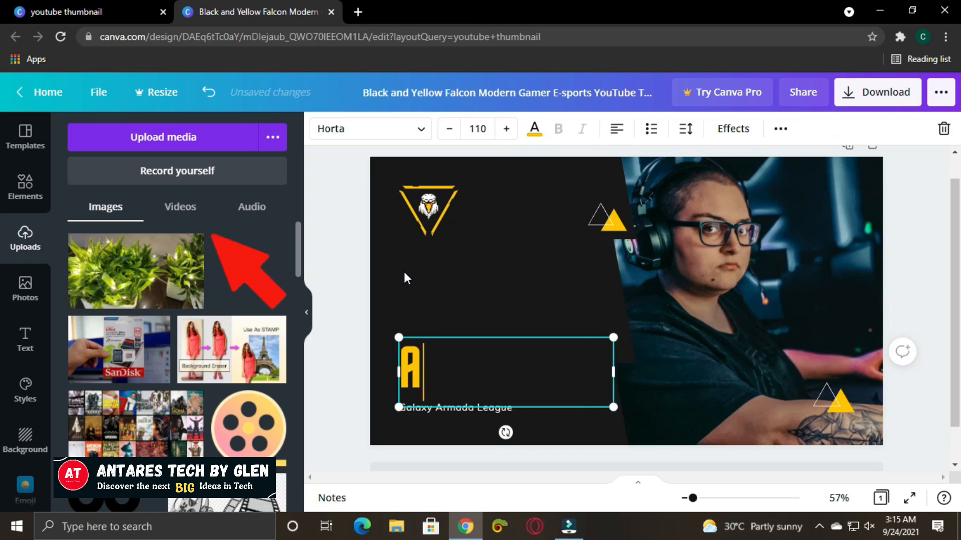
pyautogui.write('NTARES TECH ')
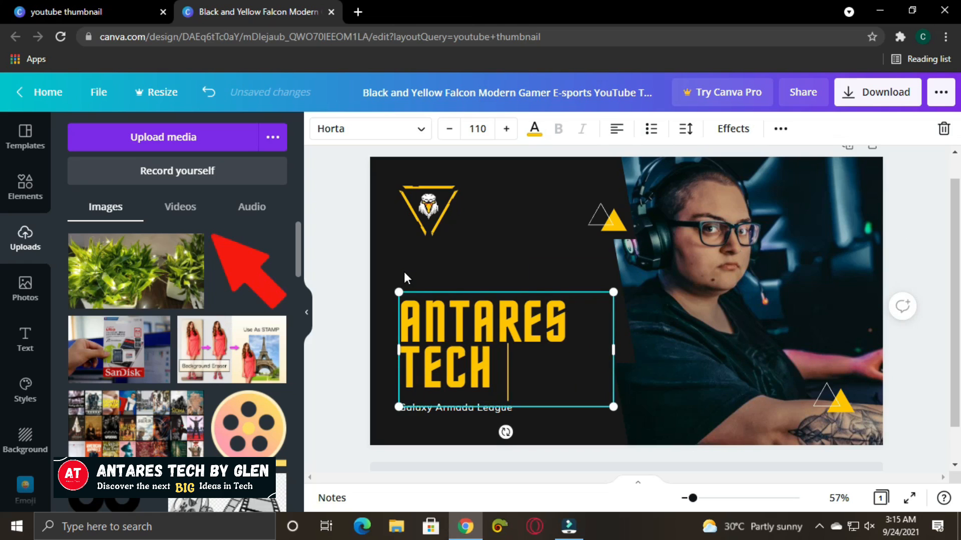
pyautogui.write('BY GLEN')
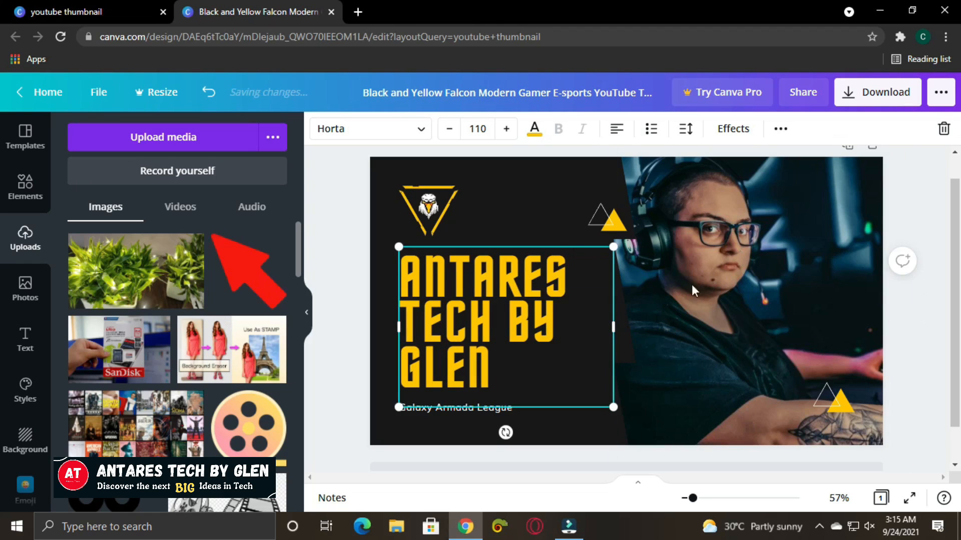
pyautogui.click(338, 242)
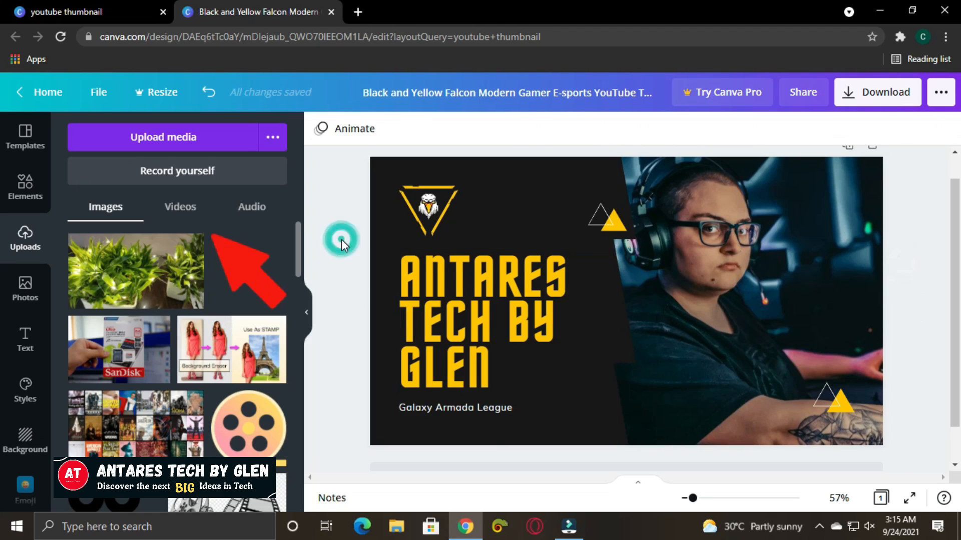
# - Look through the fonts available for the heading text
pyautogui.doubleClick(493, 294)
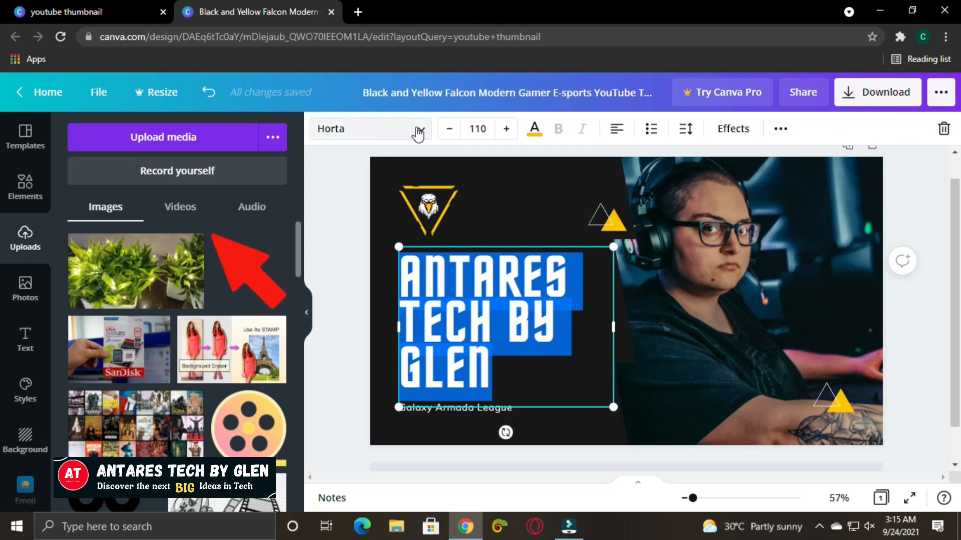
pyautogui.click(540, 348)
pyautogui.moveTo(434, 306); pyautogui.dragTo(405, 277)
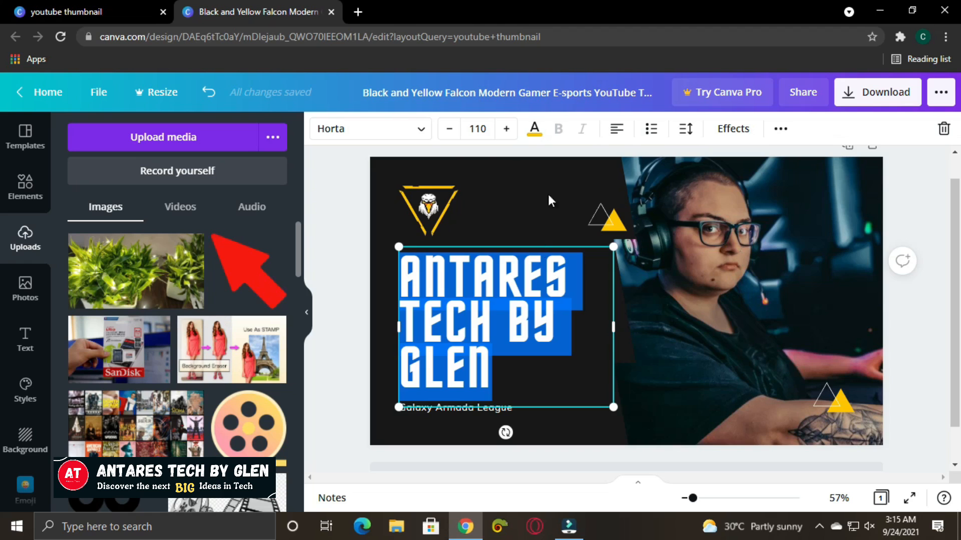
pyautogui.click(407, 132)
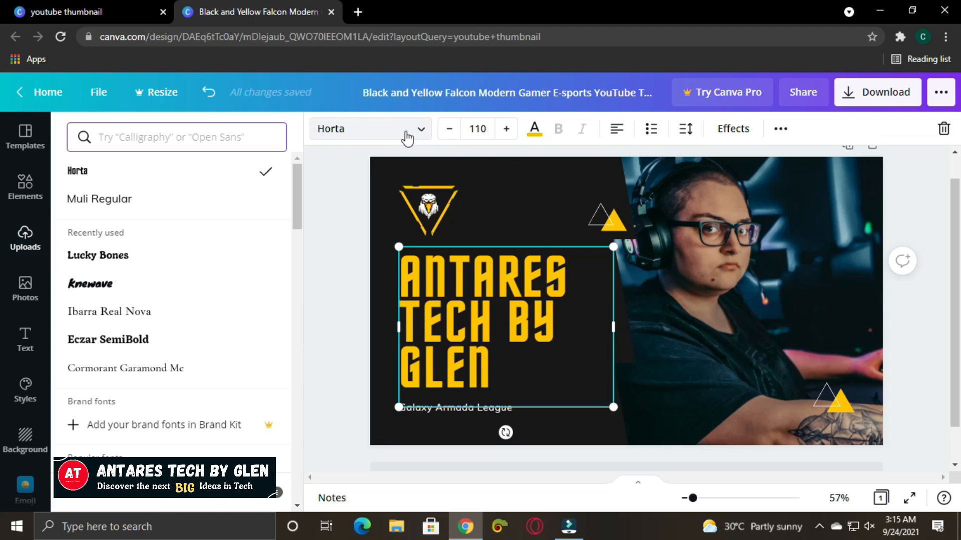
pyautogui.click(408, 133)
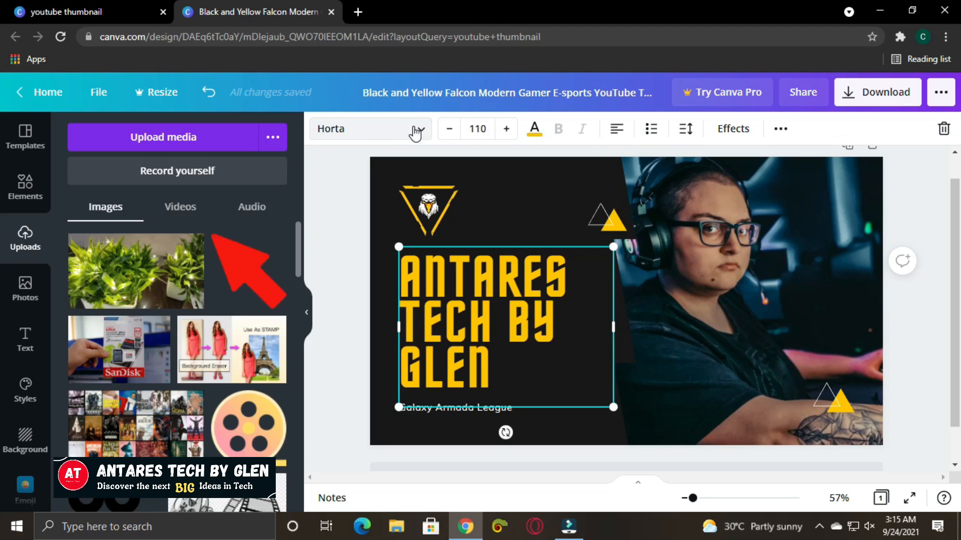
pyautogui.click(414, 134)
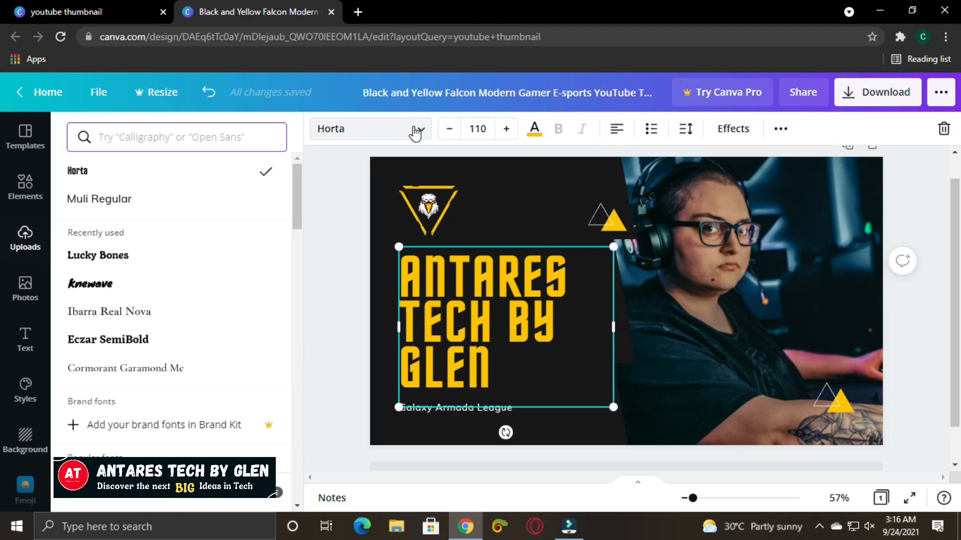
pyautogui.click(414, 132)
pyautogui.click(415, 133)
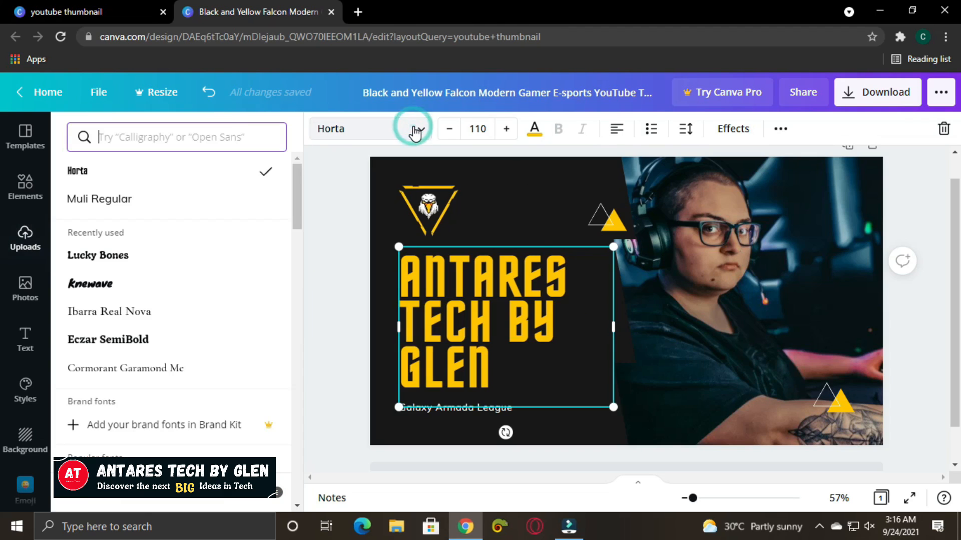
pyautogui.scroll(-10, 199, 296)
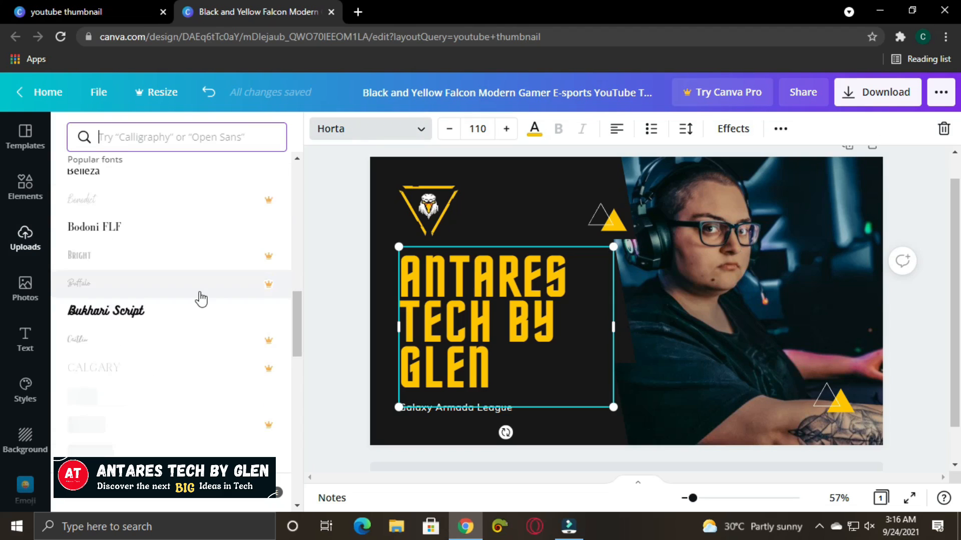
pyautogui.scroll(10, 200, 298)
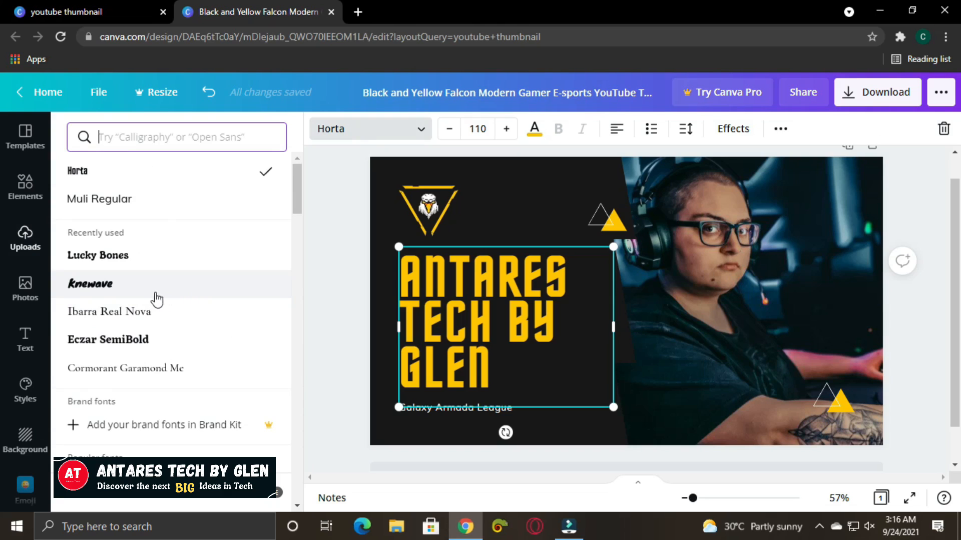
# - Apply the Knewave font to the whole heading and scale it down to text size 84.6
pyautogui.moveTo(470, 368); pyautogui.dragTo(406, 269)
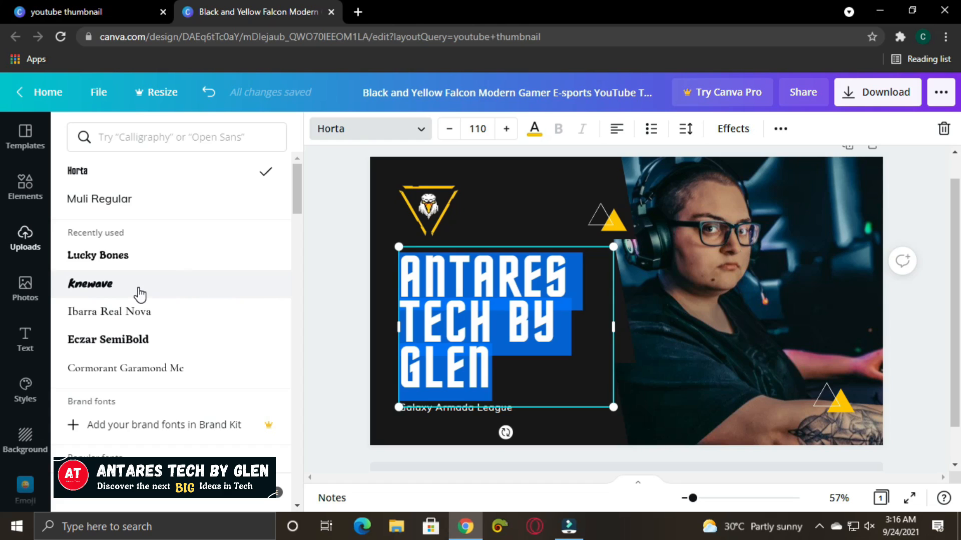
pyautogui.click(176, 135)
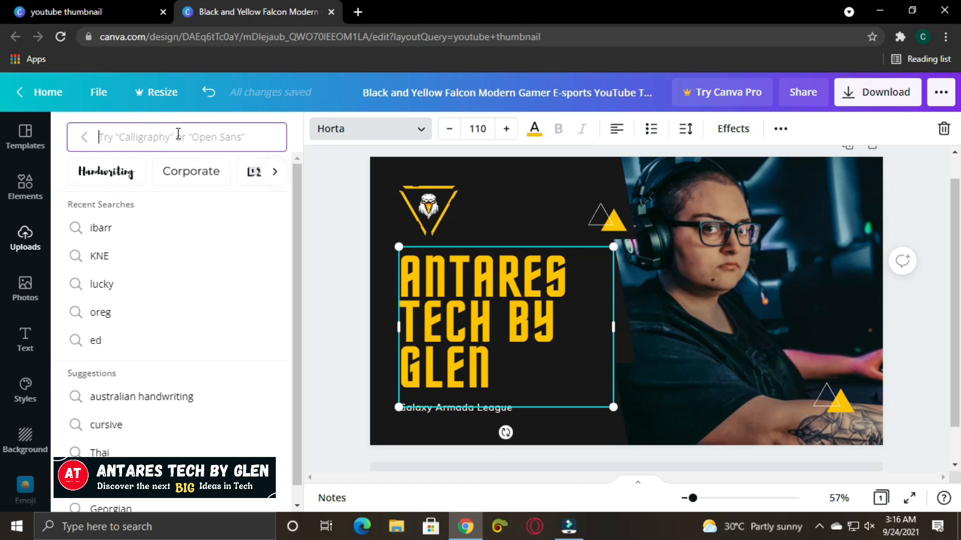
pyautogui.click(84, 138)
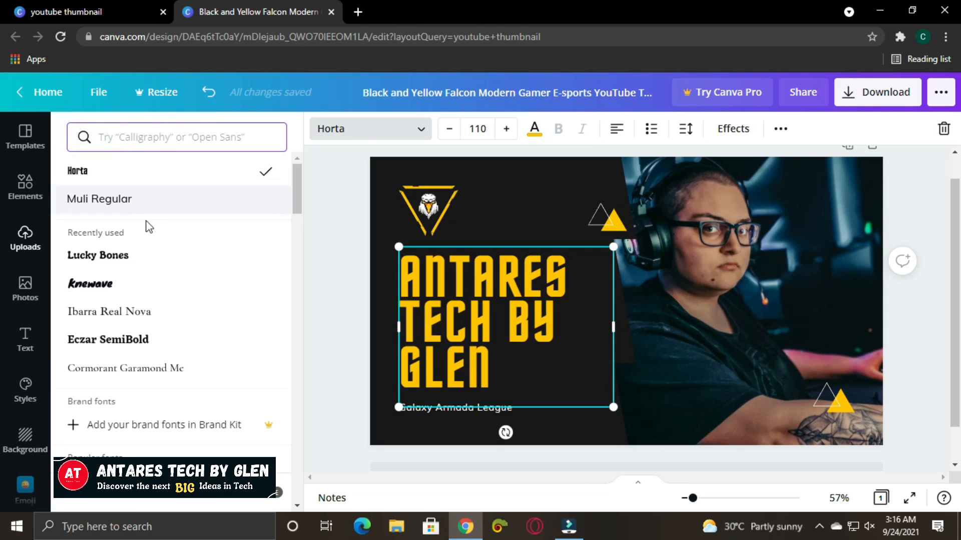
pyautogui.scroll(-5, 154, 300)
pyautogui.scroll(-10, 154, 300)
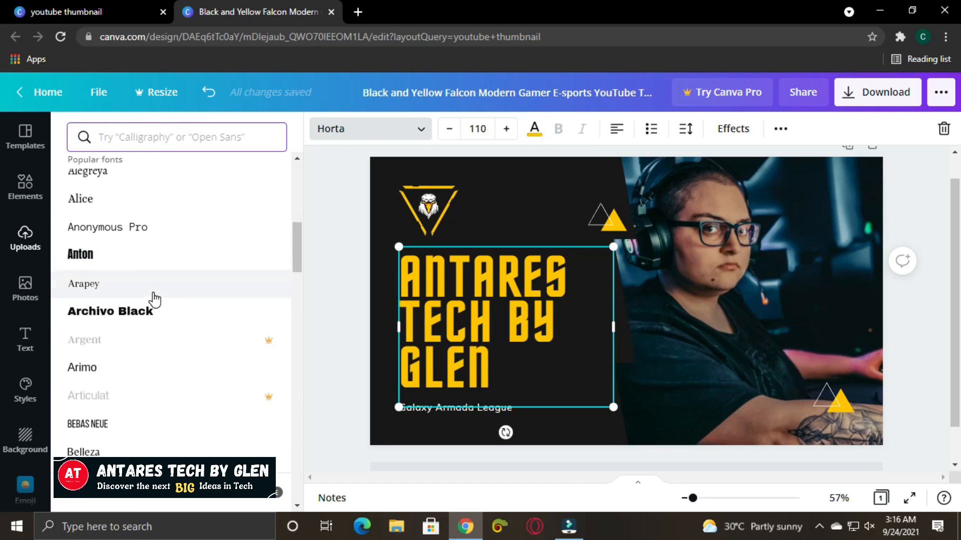
pyautogui.scroll(10, 150, 296)
pyautogui.moveTo(513, 368); pyautogui.dragTo(399, 265)
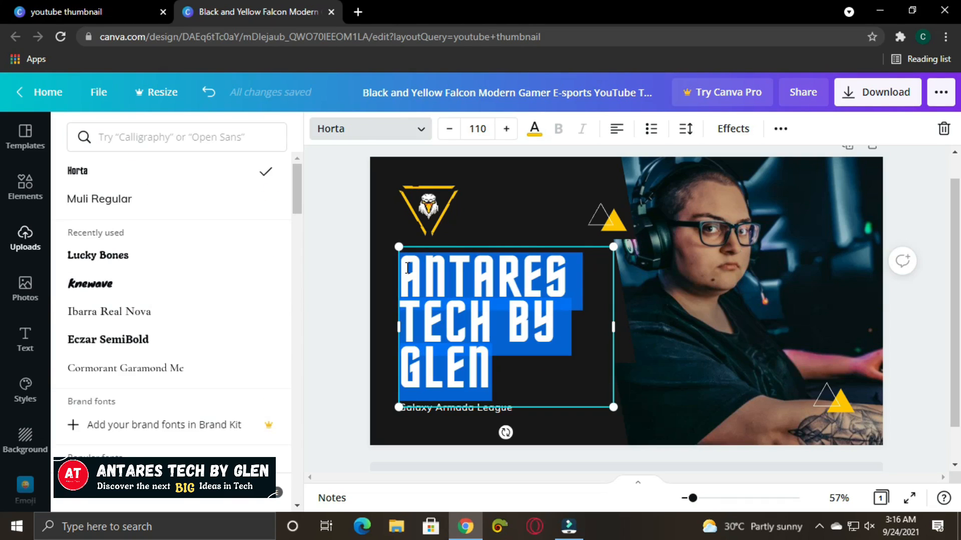
pyautogui.click(156, 287)
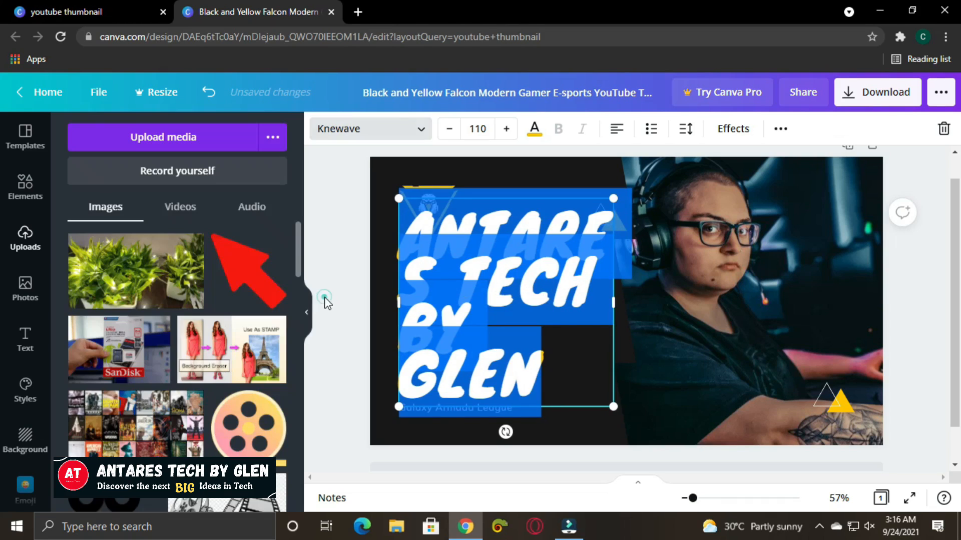
pyautogui.press('Escape')
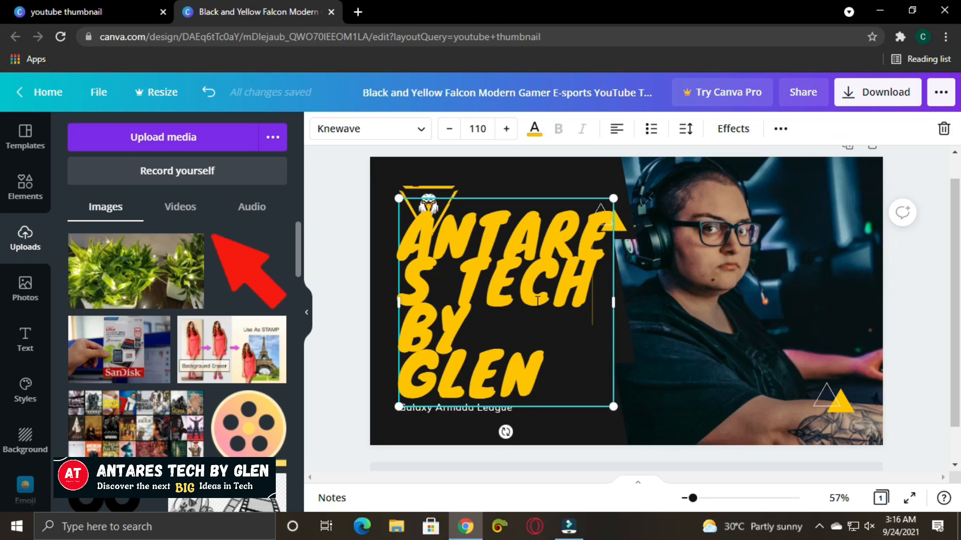
pyautogui.moveTo(615, 197); pyautogui.dragTo(547, 226)
# - Set the heading's letter spacing to -12 and its line spacing to 0.99
pyautogui.moveTo(530, 383); pyautogui.dragTo(407, 267)
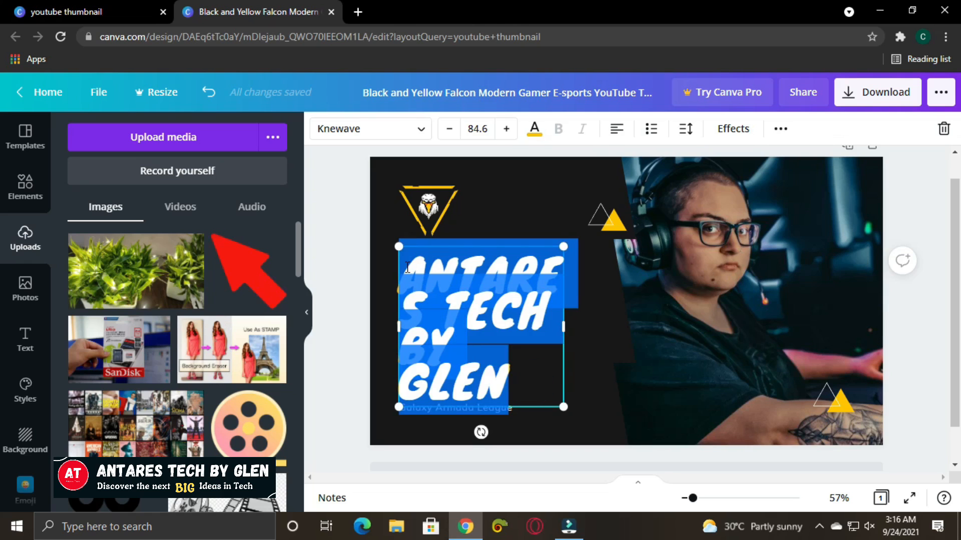
pyautogui.click(686, 131)
pyautogui.doubleClick(688, 137)
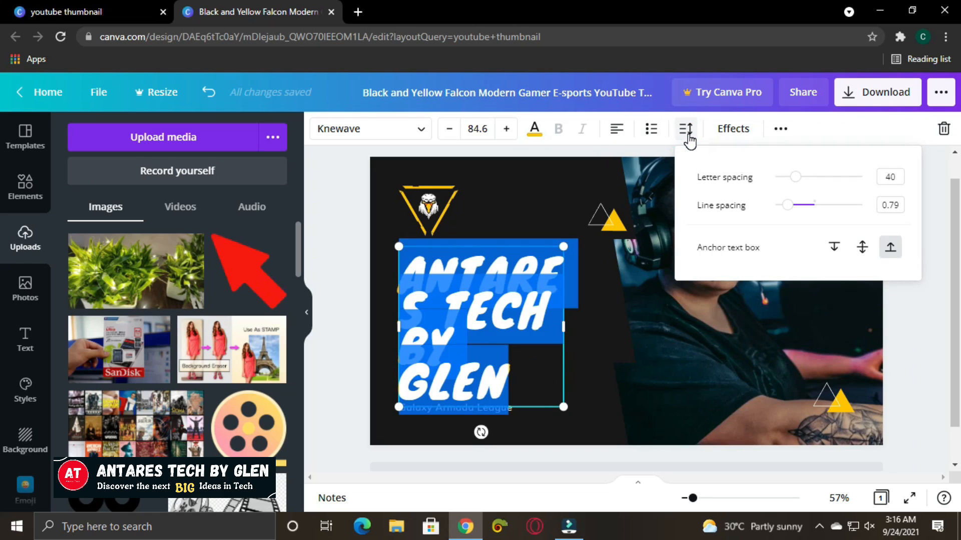
pyautogui.click(688, 140)
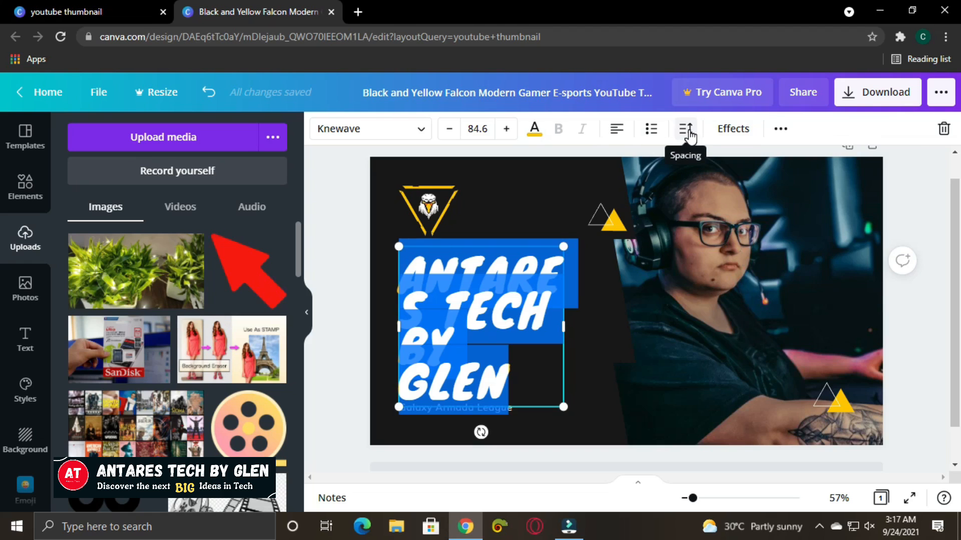
pyautogui.click(689, 134)
pyautogui.moveTo(792, 207)
pyautogui.mouseDown()
pyautogui.moveTo(808, 211)
pyautogui.moveTo(782, 210)
pyautogui.moveTo(796, 212)
pyautogui.mouseUp()
pyautogui.moveTo(793, 179); pyautogui.dragTo(798, 212)
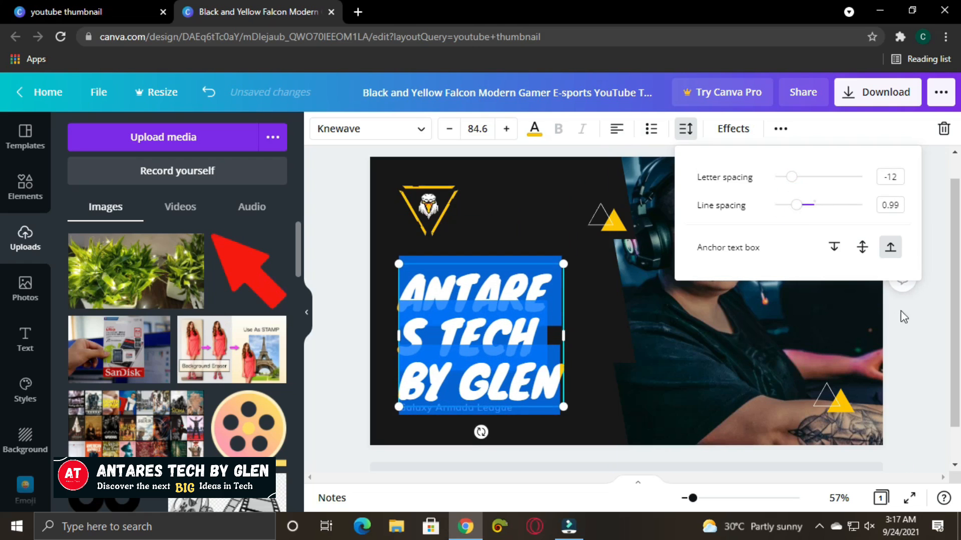
pyautogui.click(928, 338)
# - Widen the heading's text box to about 708 so that "ANTARES TECH" fits on one line
pyautogui.click(365, 292)
pyautogui.click(503, 336)
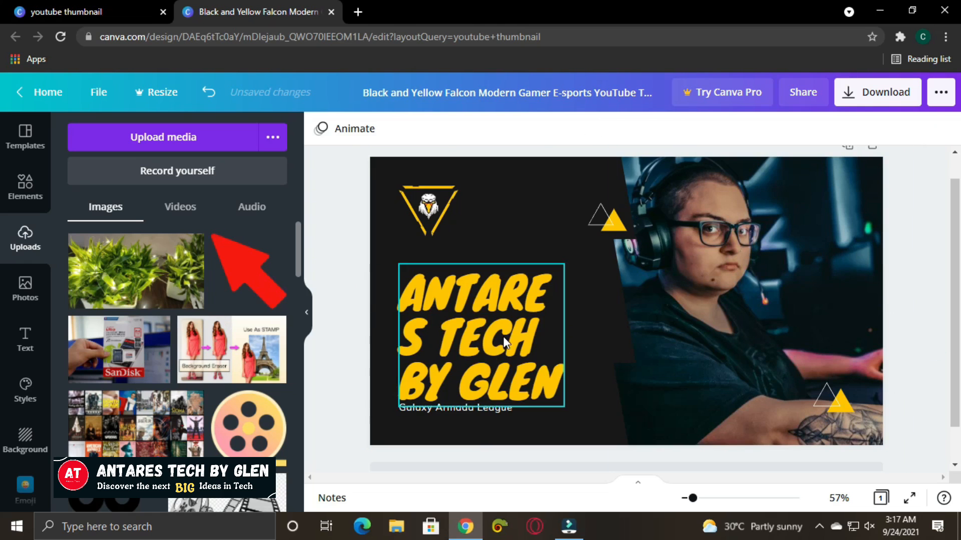
pyautogui.moveTo(563, 335); pyautogui.dragTo(684, 328)
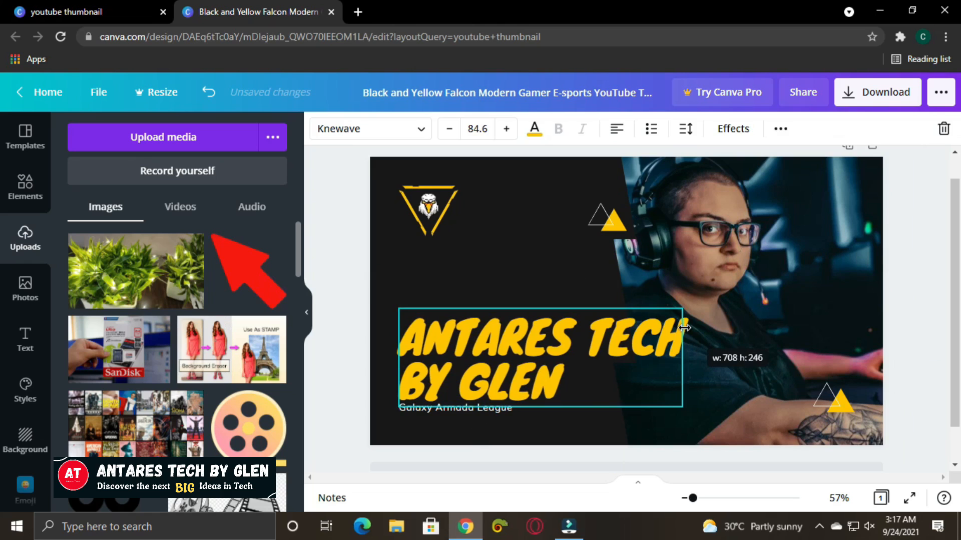
# - Select the whole "ANTARES TECH BY GLEN" heading, cycle through its alignment options and settle on centre alignment
pyautogui.click(407, 382)
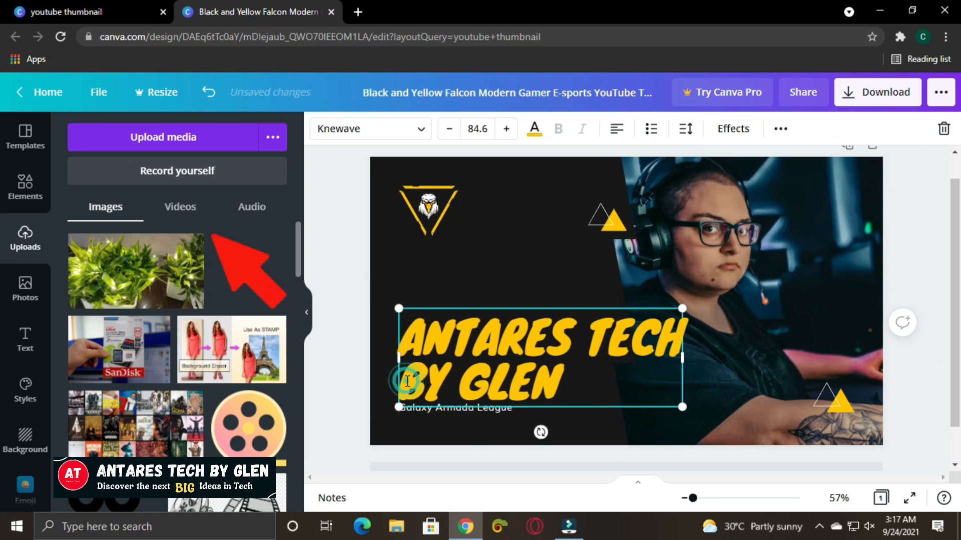
pyautogui.moveTo(571, 389); pyautogui.dragTo(400, 340)
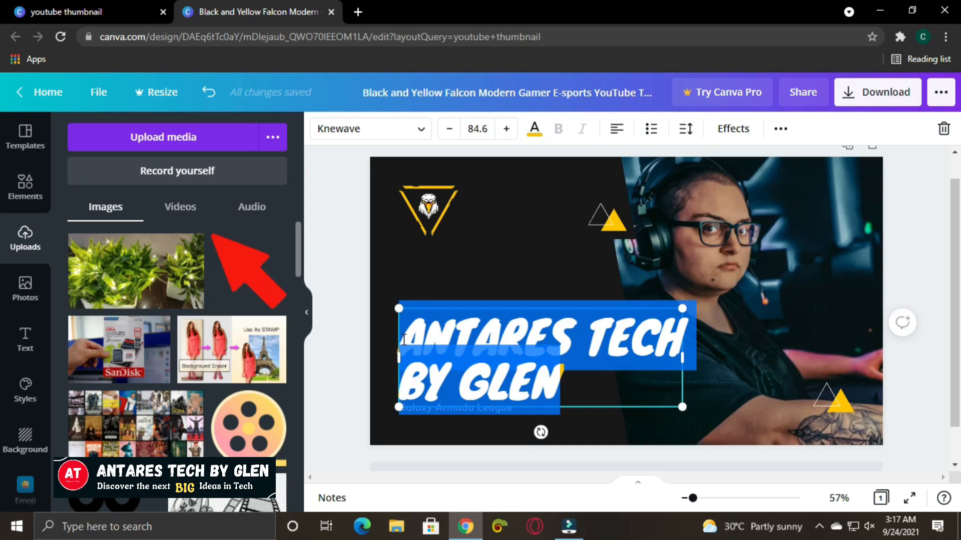
pyautogui.click(616, 132)
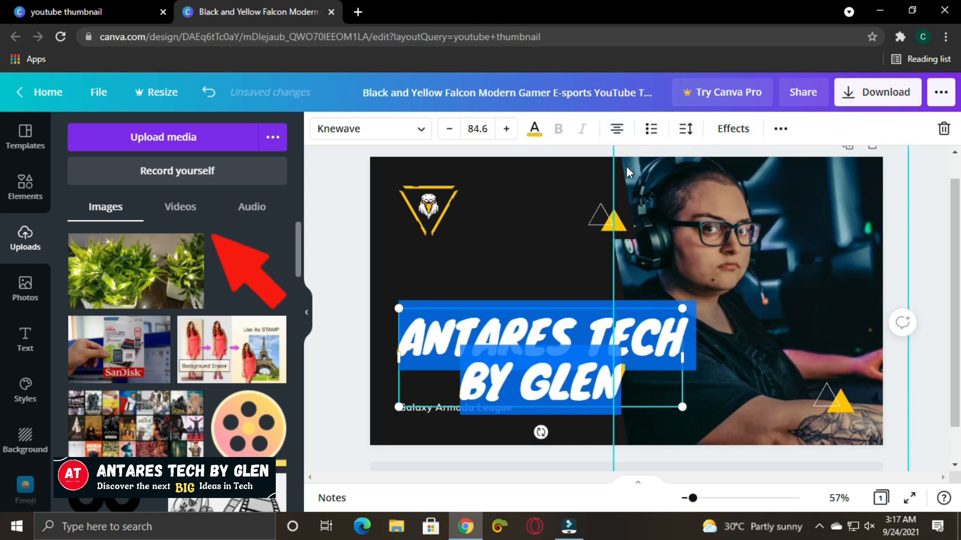
pyautogui.click(617, 131)
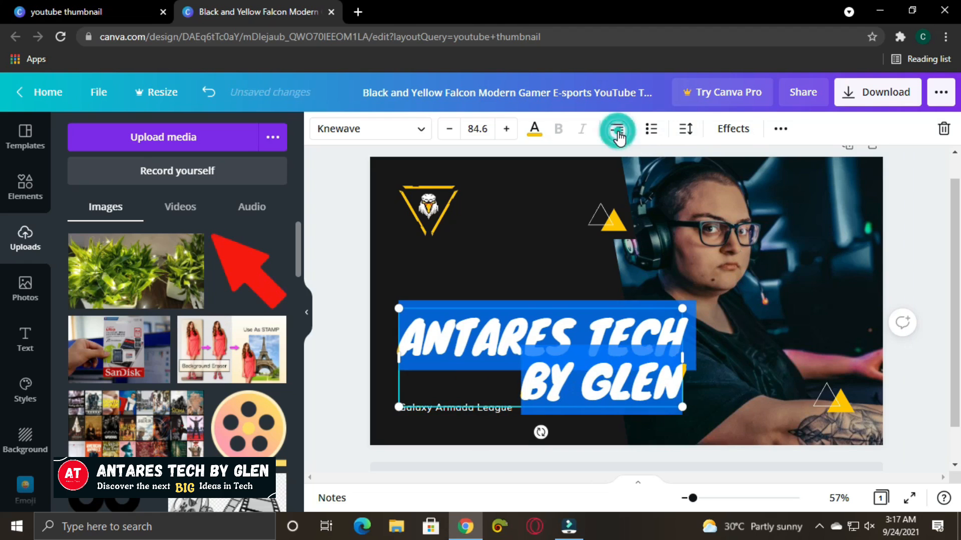
pyautogui.click(618, 133)
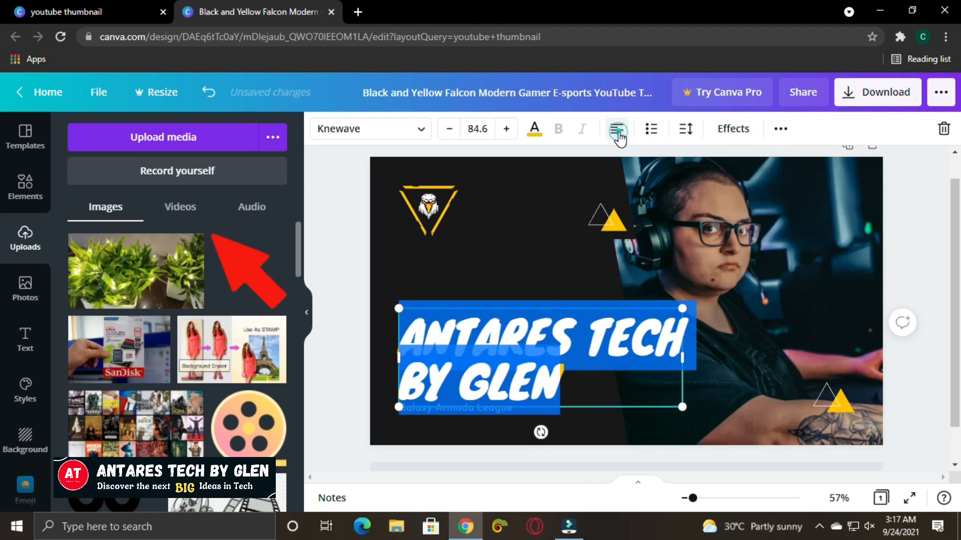
pyautogui.click(617, 131)
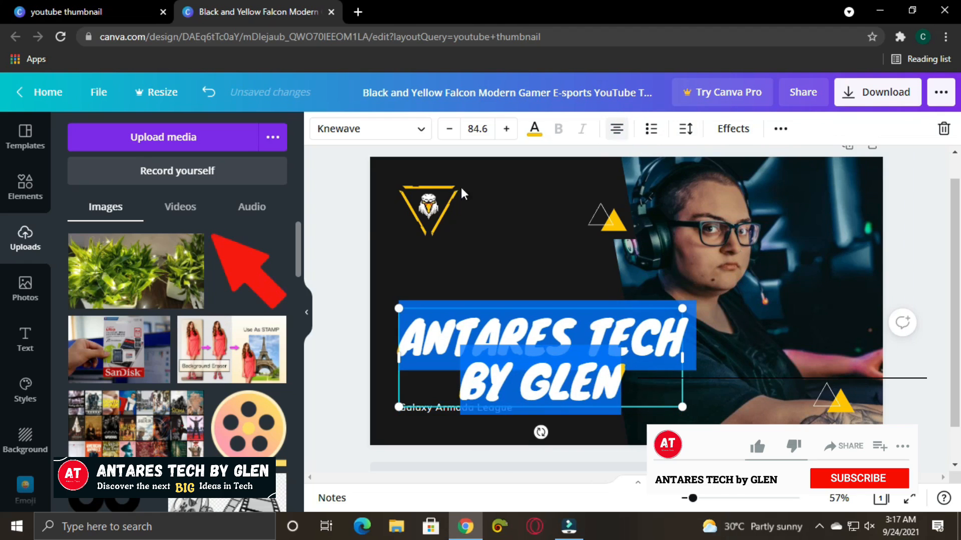
# - Move the heading up and slightly left on the thumbnail so that it clears the "Galaxy Armada League" subtitle
pyautogui.click(335, 237)
pyautogui.click(491, 322)
pyautogui.moveTo(523, 337); pyautogui.dragTo(512, 290)
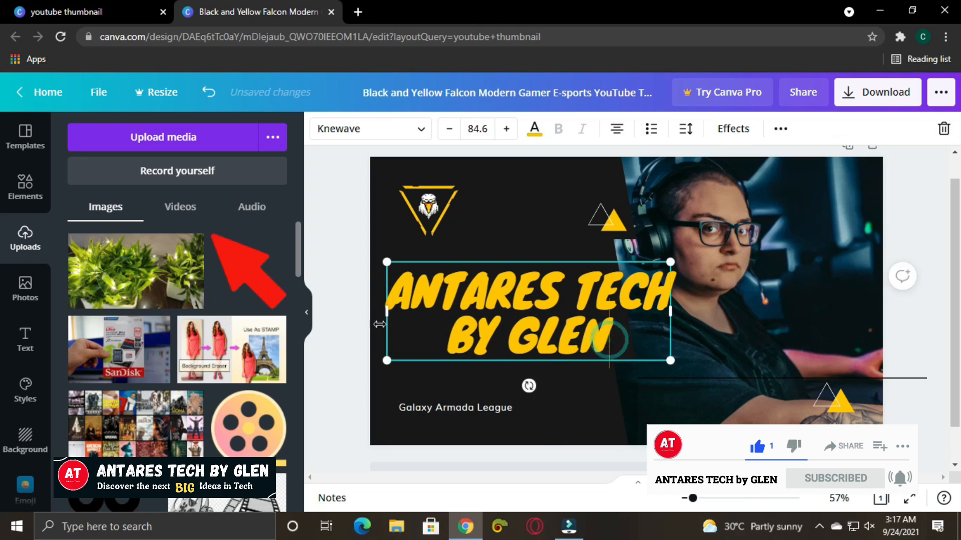
pyautogui.click(354, 295)
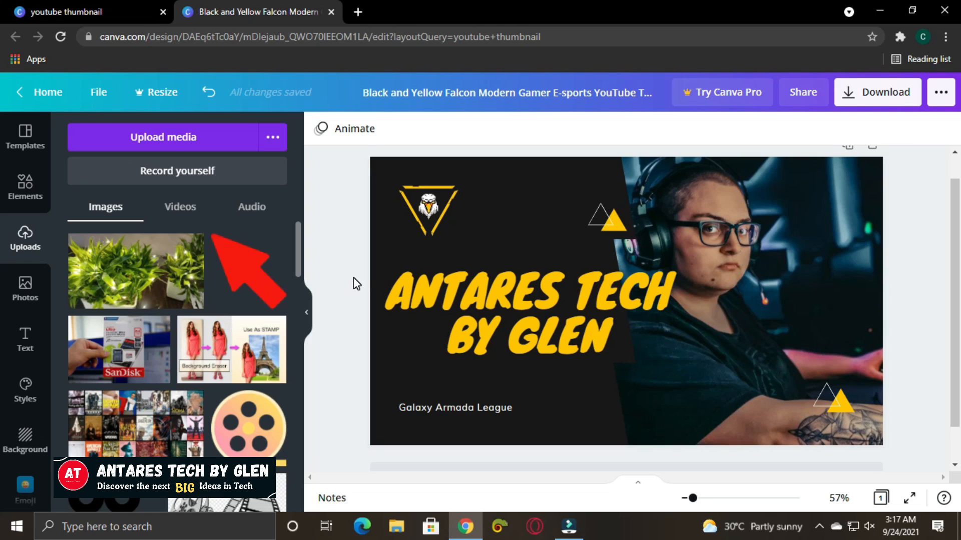
# - Select the "Galaxy Armada League" subtitle, collapse the uploads area and show the template library instead
pyautogui.click(454, 409)
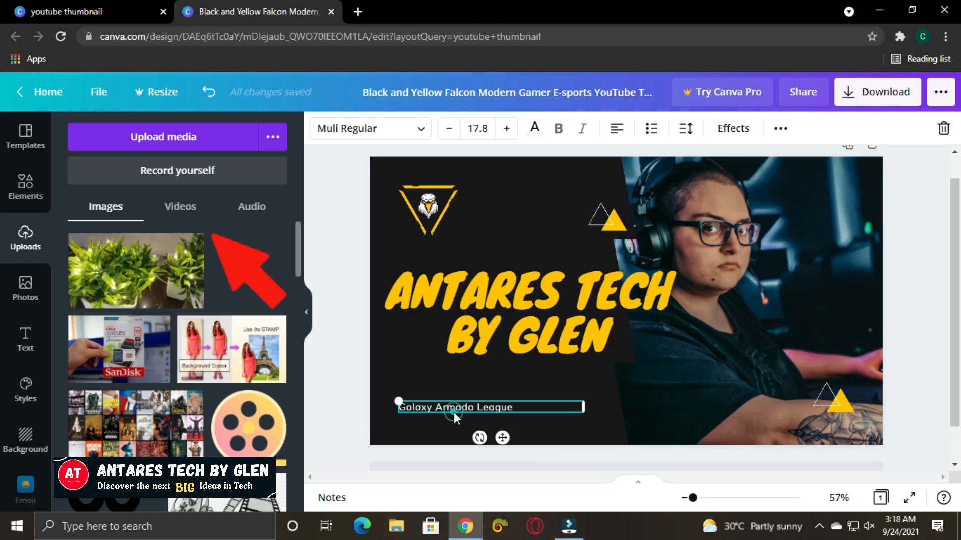
pyautogui.doubleClick(479, 409)
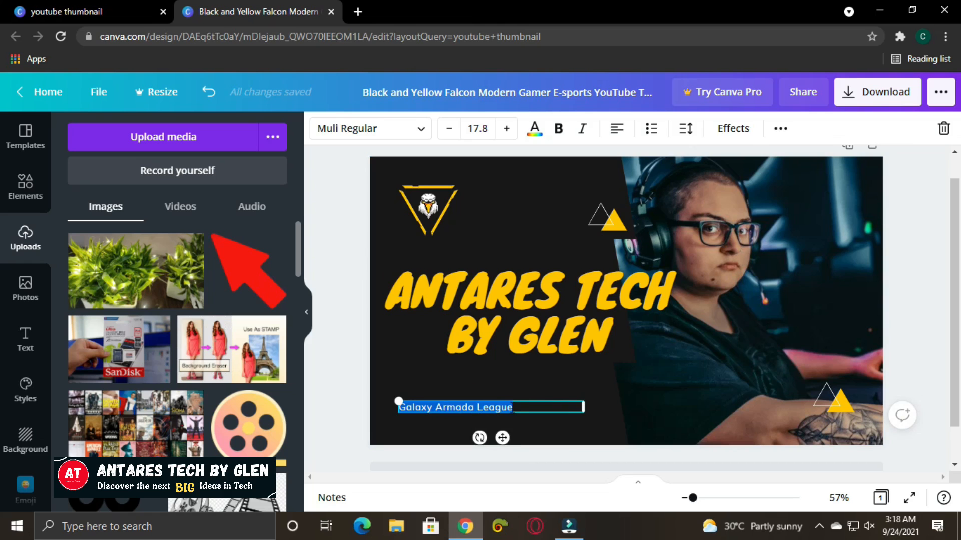
pyautogui.click(307, 312)
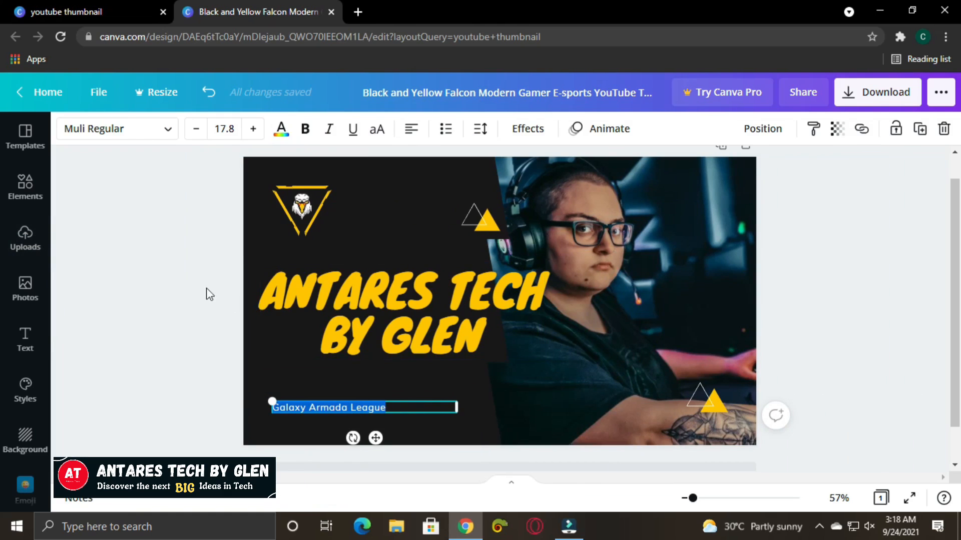
pyautogui.click(25, 135)
# - Delete the "Galaxy Armada League" subtitle from the thumbnail and undo the deletion
pyautogui.click(348, 416)
pyautogui.click(450, 407)
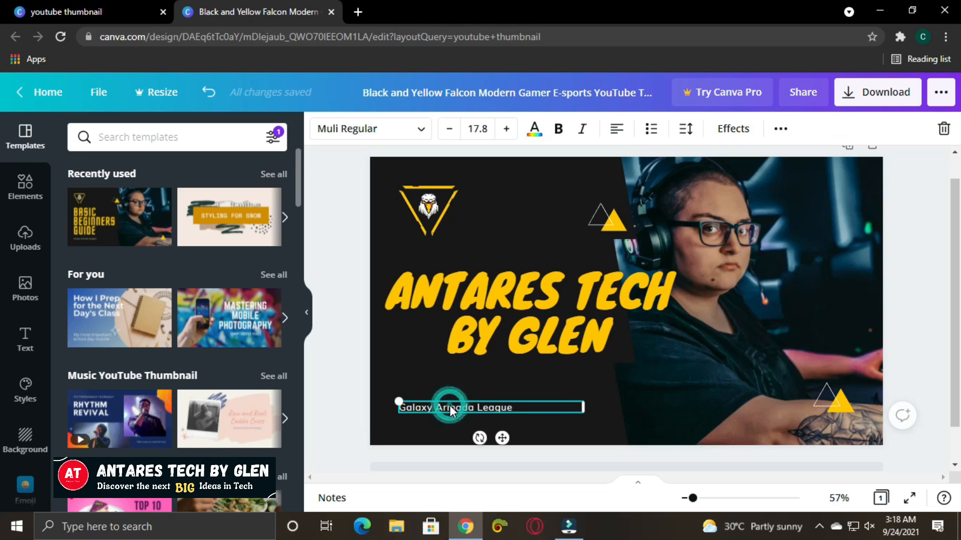
pyautogui.click(943, 130)
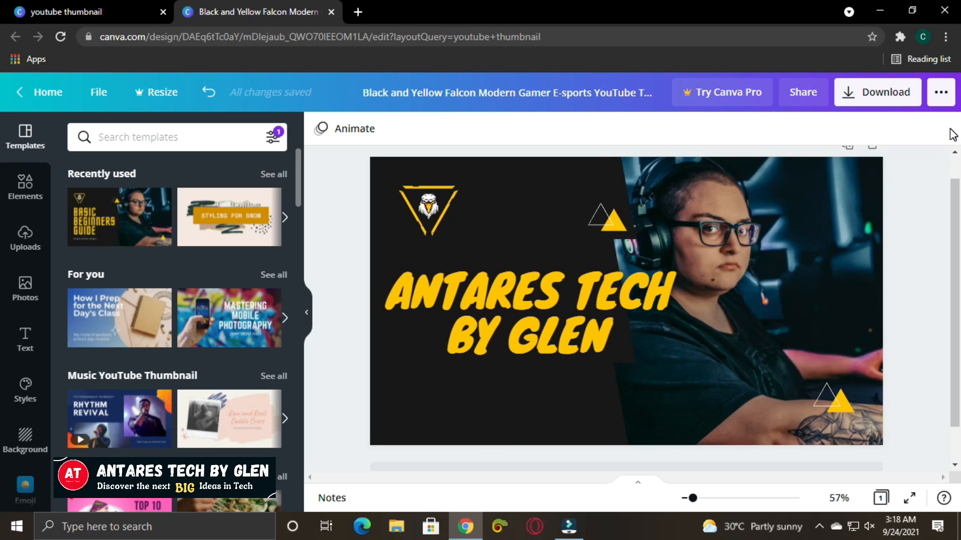
pyautogui.scroll(1, 921, 269)
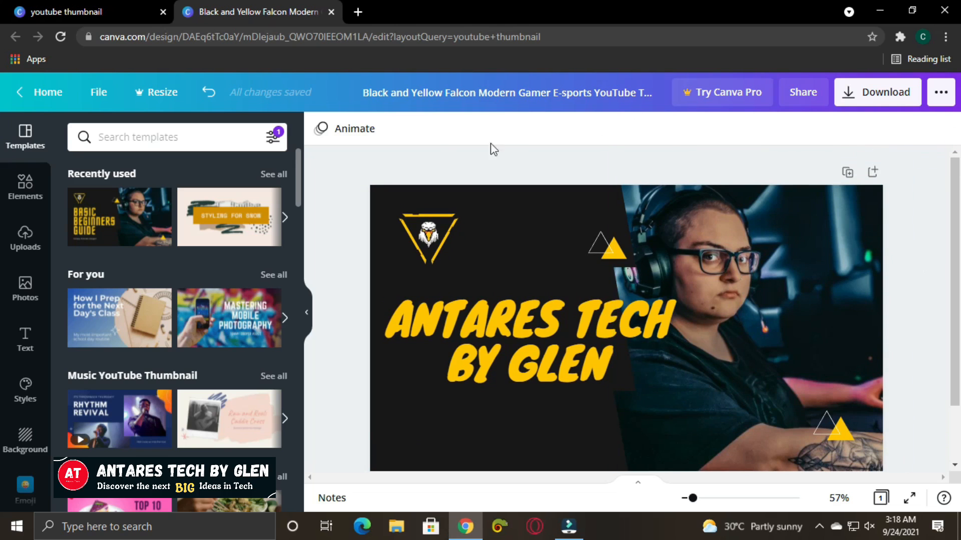
pyautogui.click(207, 93)
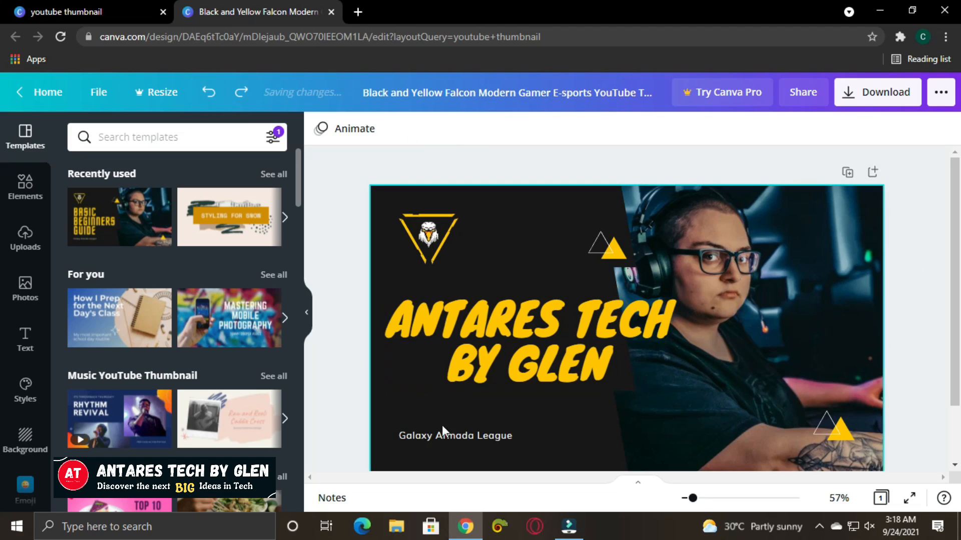
# - Replace the "Galaxy Armada League" subtitle text with "Subscribe For More Videos"
pyautogui.click(470, 437)
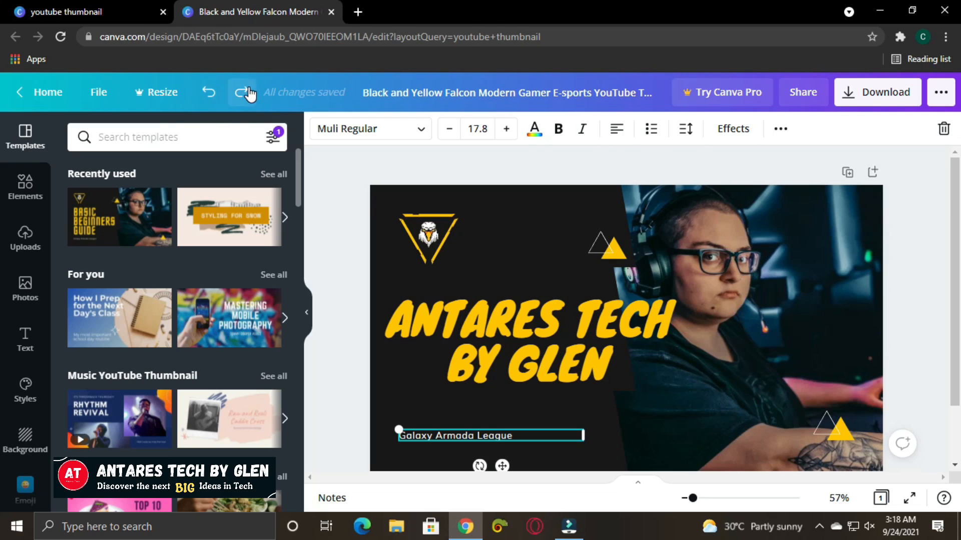
pyautogui.scroll(-1, 450, 300)
pyautogui.click(516, 366)
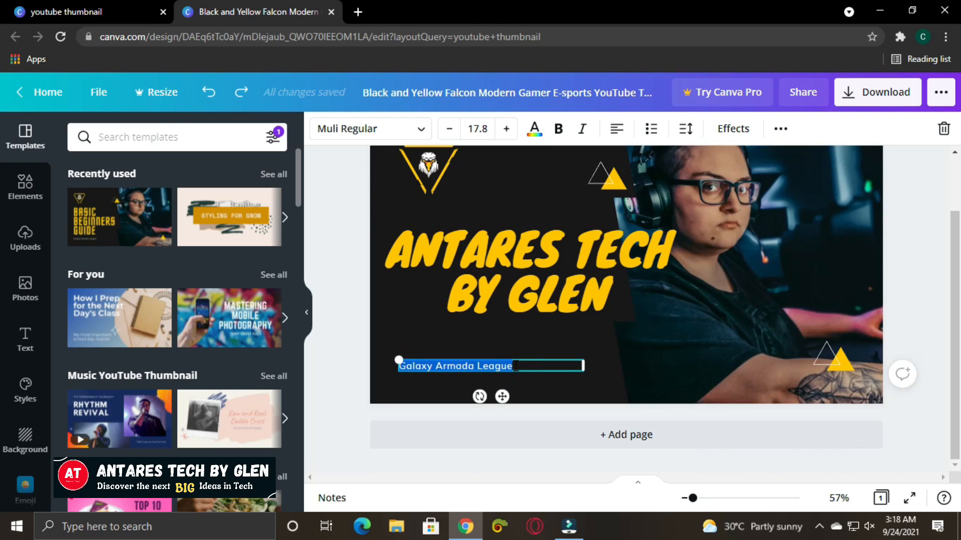
pyautogui.write('Subs')
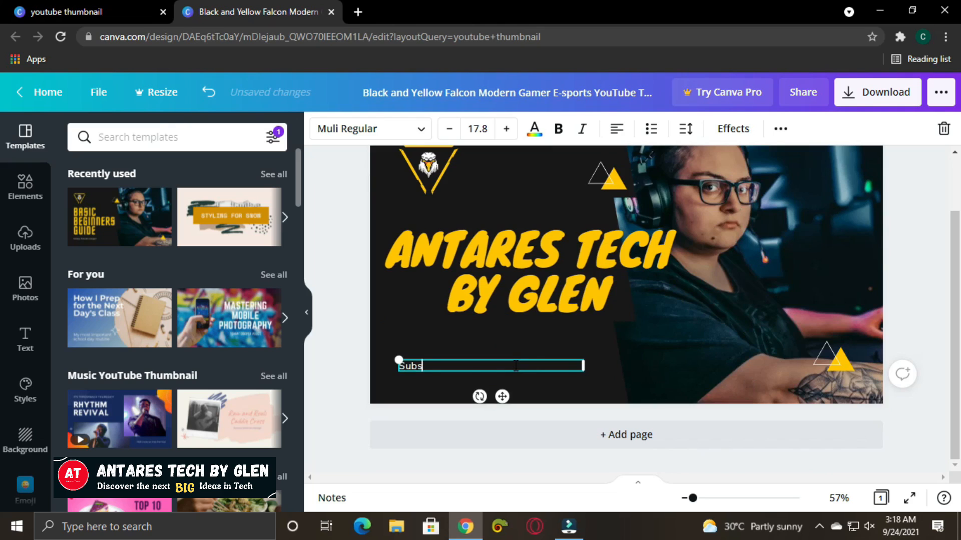
pyautogui.write('cribe For More Videos')
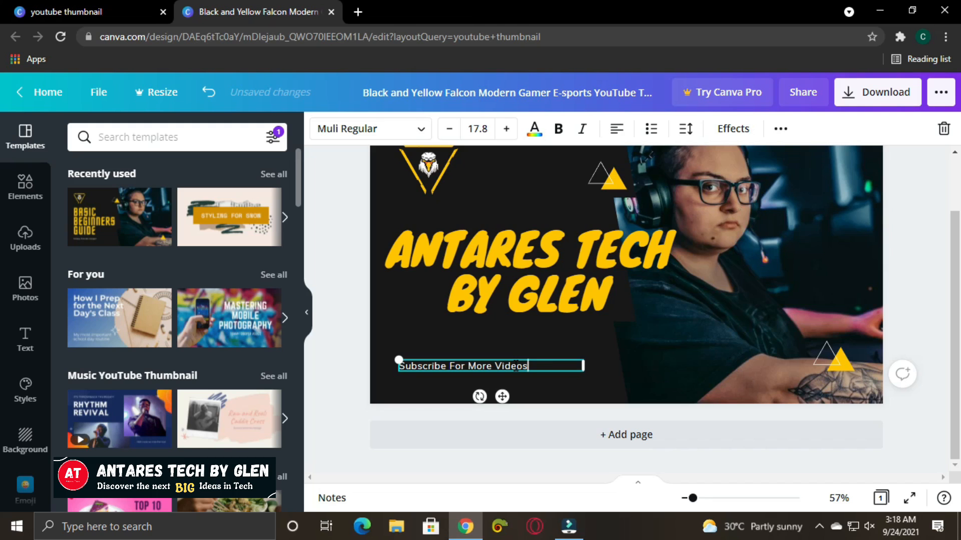
# - Apply the Lucky Bones font to the whole "Subscribe For More Videos" subtitle
pyautogui.moveTo(531, 366); pyautogui.dragTo(406, 365)
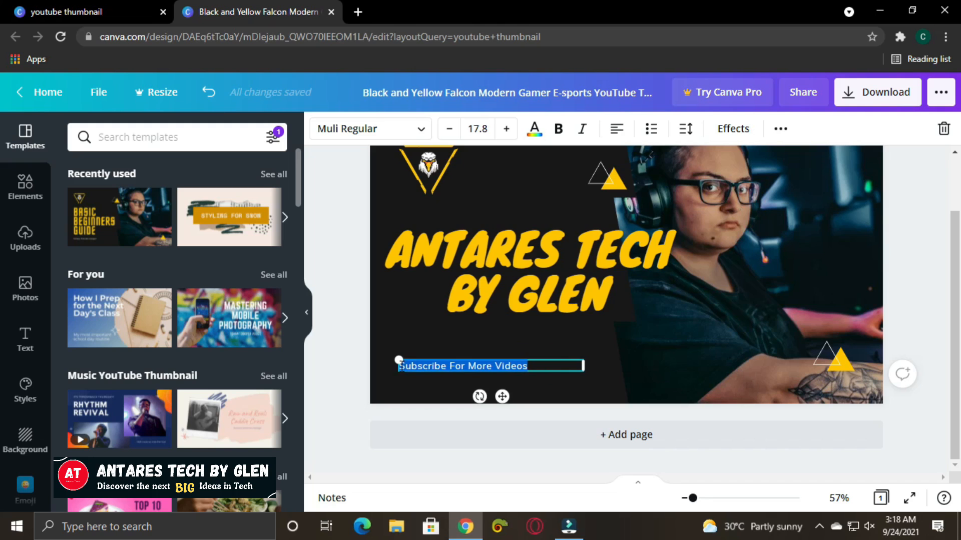
pyautogui.click(414, 128)
pyautogui.click(150, 258)
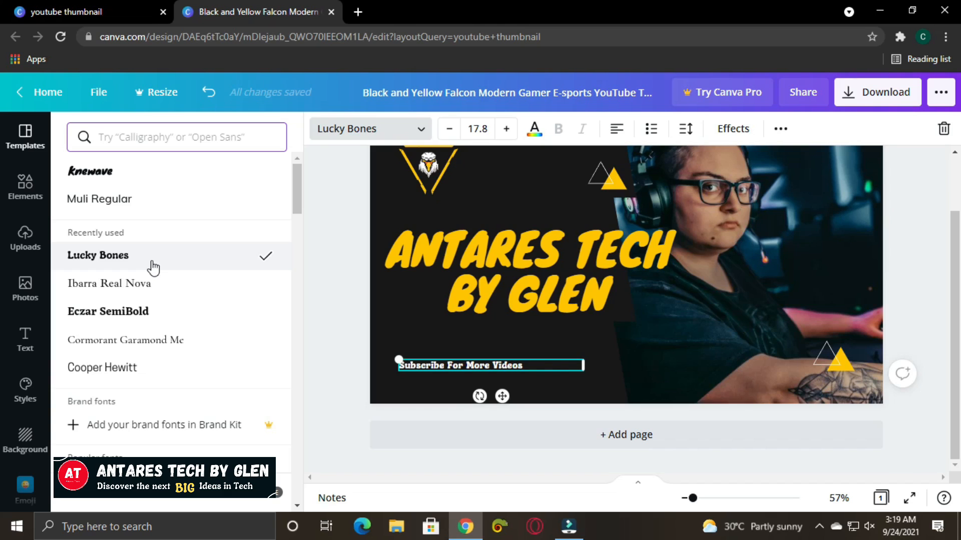
pyautogui.click(354, 322)
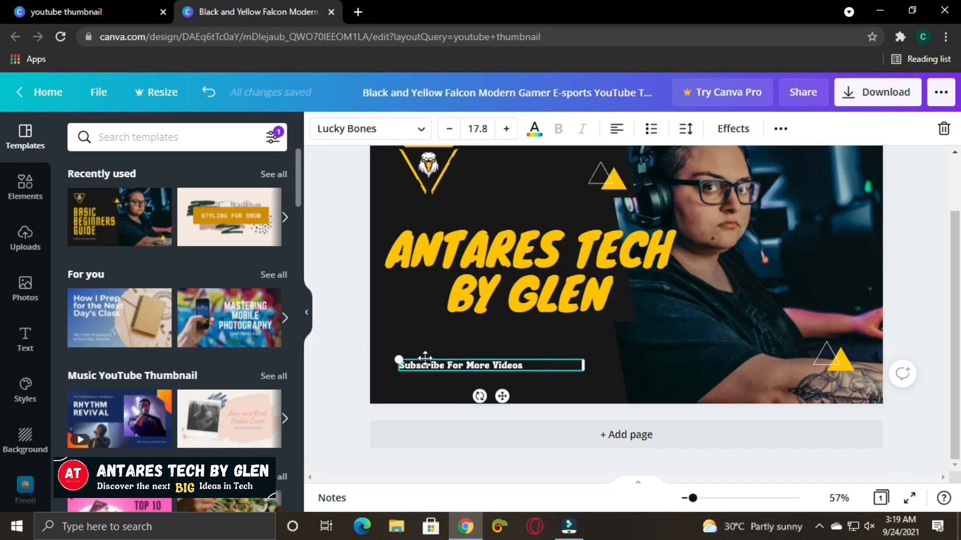
# - Increase the subtitle's text size to 27.8 and widen its text box so the text stays on one line
pyautogui.moveTo(396, 360)
pyautogui.mouseDown()
pyautogui.moveTo(389, 353)
pyautogui.moveTo(399, 346)
pyautogui.mouseUp()
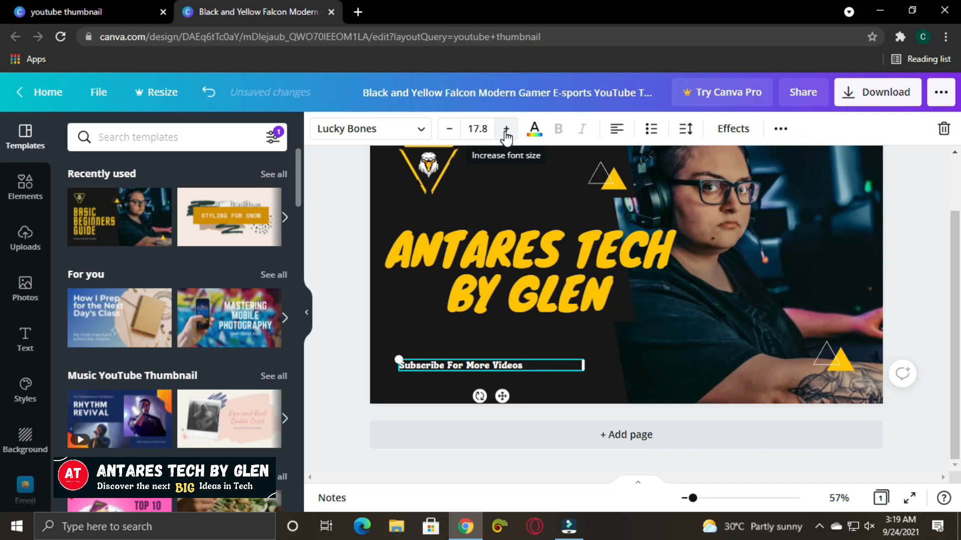
pyautogui.click(480, 129)
pyautogui.click(481, 128)
pyautogui.click(480, 128)
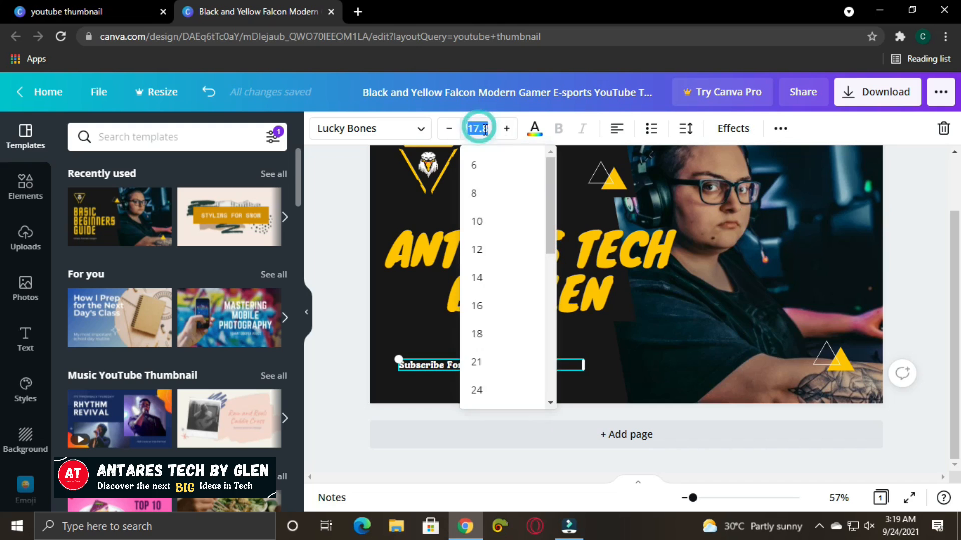
pyautogui.click(506, 129)
pyautogui.click(507, 129)
pyautogui.click(507, 129)
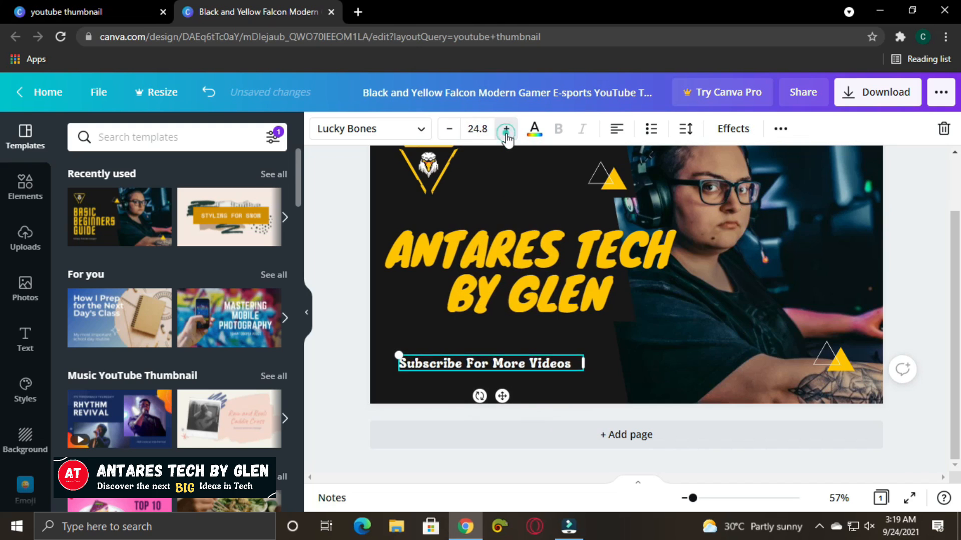
pyautogui.click(506, 130)
pyautogui.moveTo(583, 354); pyautogui.dragTo(613, 356)
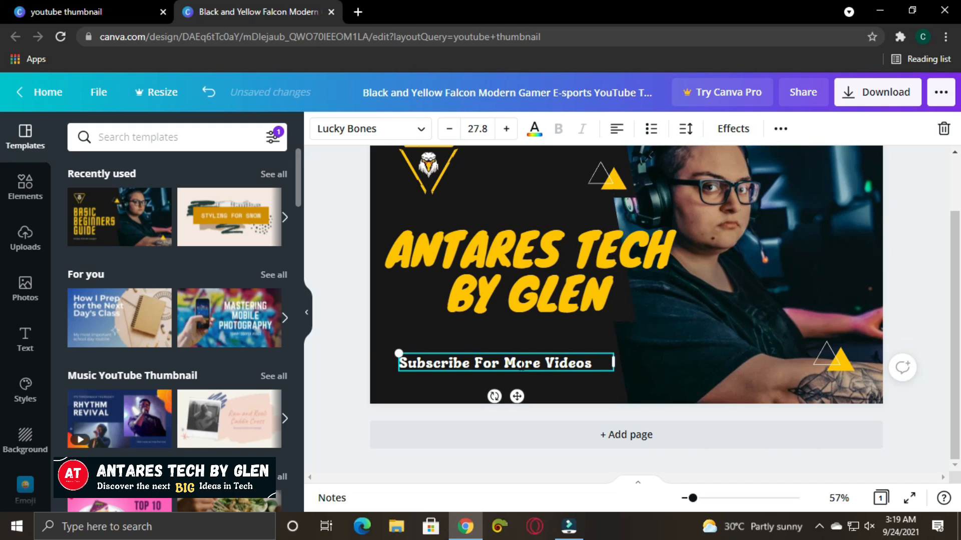
# - Move the "Subscribe For More Videos" subtitle left to line up with the heading's left edge, and deselect it
pyautogui.click(350, 333)
pyautogui.moveTo(488, 364); pyautogui.dragTo(475, 363)
pyautogui.click(344, 312)
pyautogui.scroll(2, 344, 313)
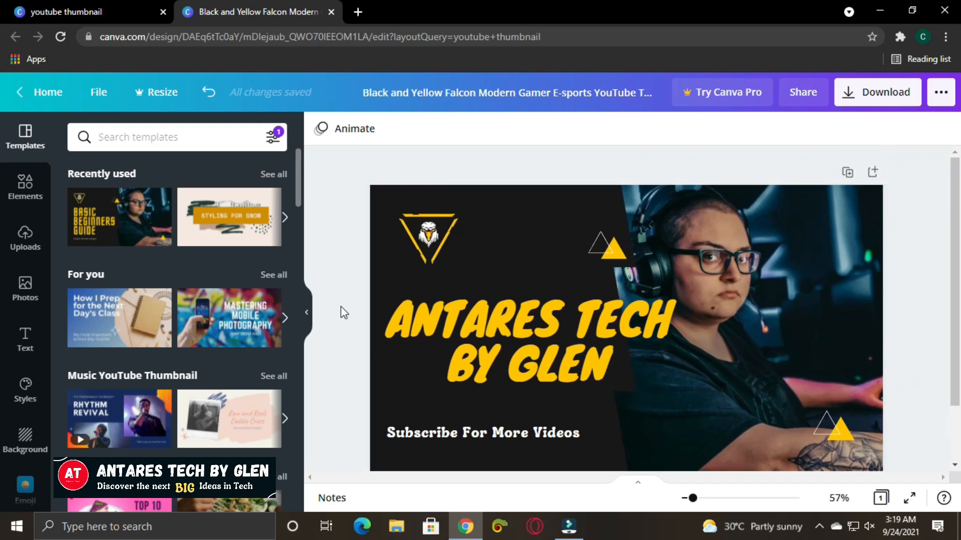
# - Try out the transparency setting on the eagle logo and return it to 100
pyautogui.click(427, 235)
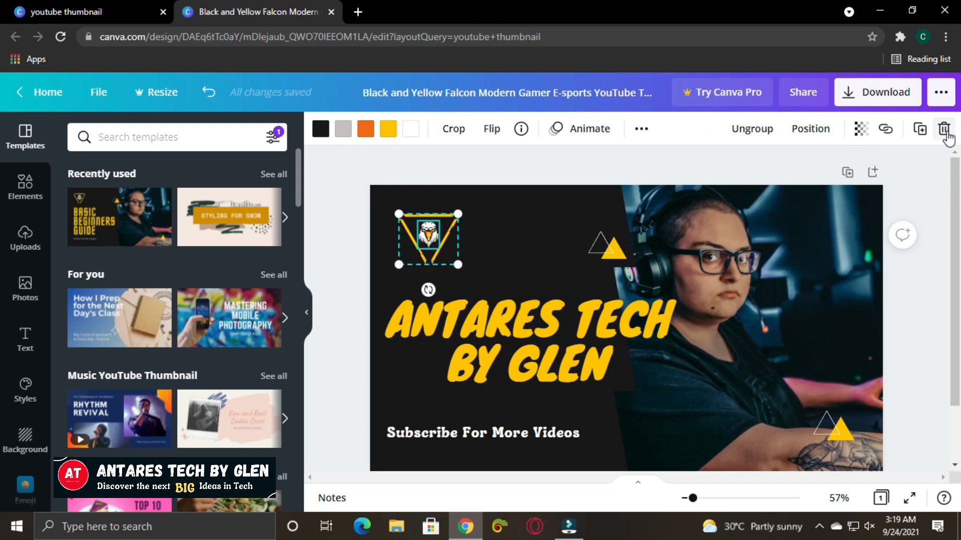
pyautogui.click(859, 130)
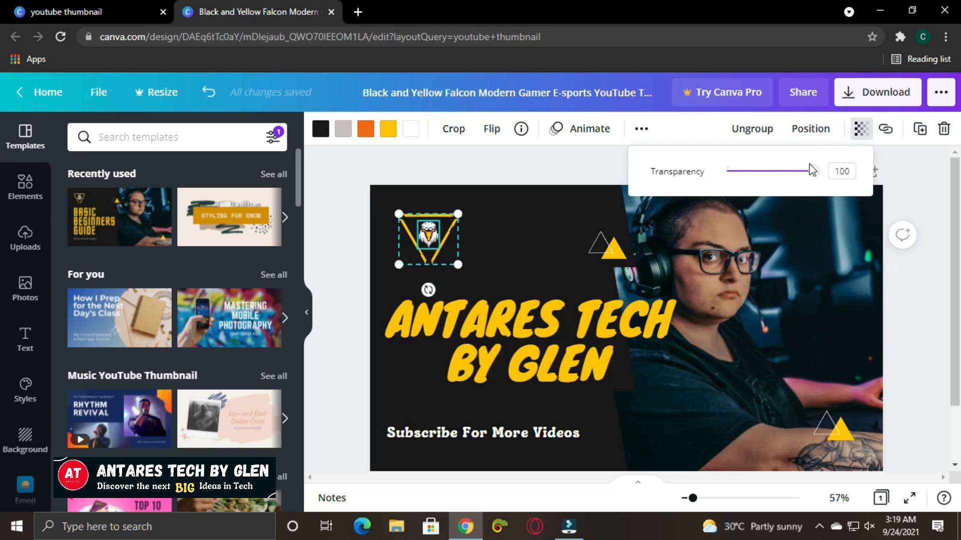
pyautogui.moveTo(814, 176)
pyautogui.mouseDown()
pyautogui.moveTo(740, 180)
pyautogui.moveTo(820, 185)
pyautogui.mouseUp()
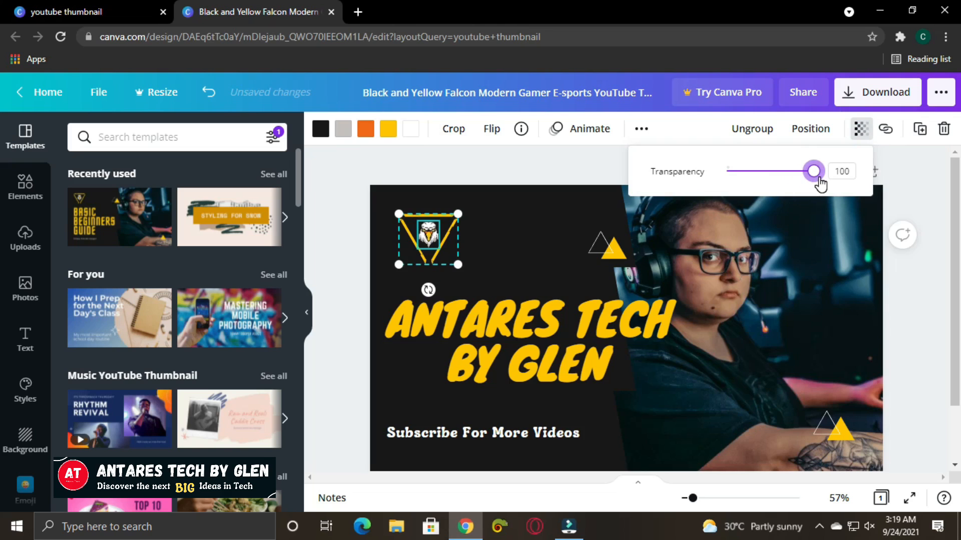
pyautogui.click(495, 167)
# - Try out the transparency setting on the "ANTARES TECH BY GLEN" heading and return it to 100
pyautogui.click(525, 313)
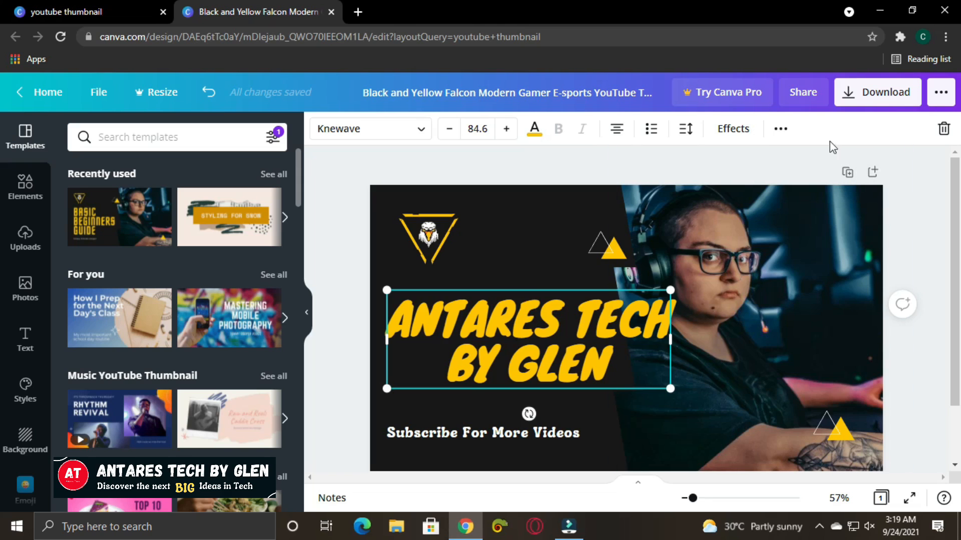
pyautogui.click(780, 130)
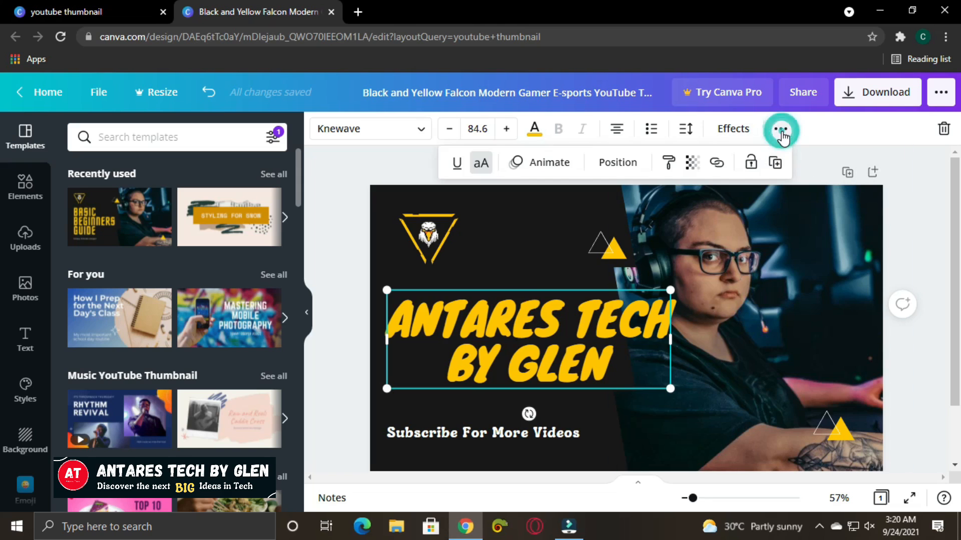
pyautogui.click(781, 130)
pyautogui.click(781, 130)
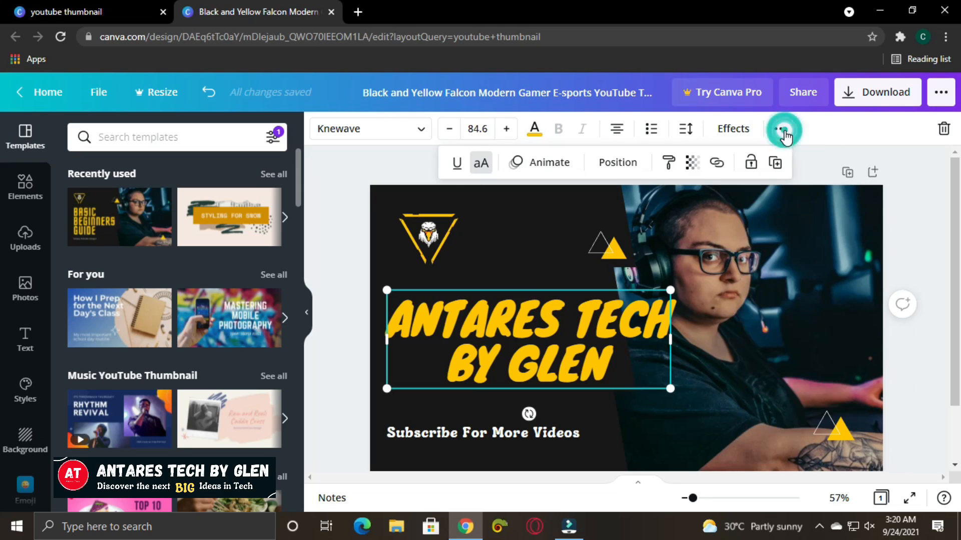
pyautogui.click(692, 162)
pyautogui.moveTo(643, 215); pyautogui.dragTo(671, 231)
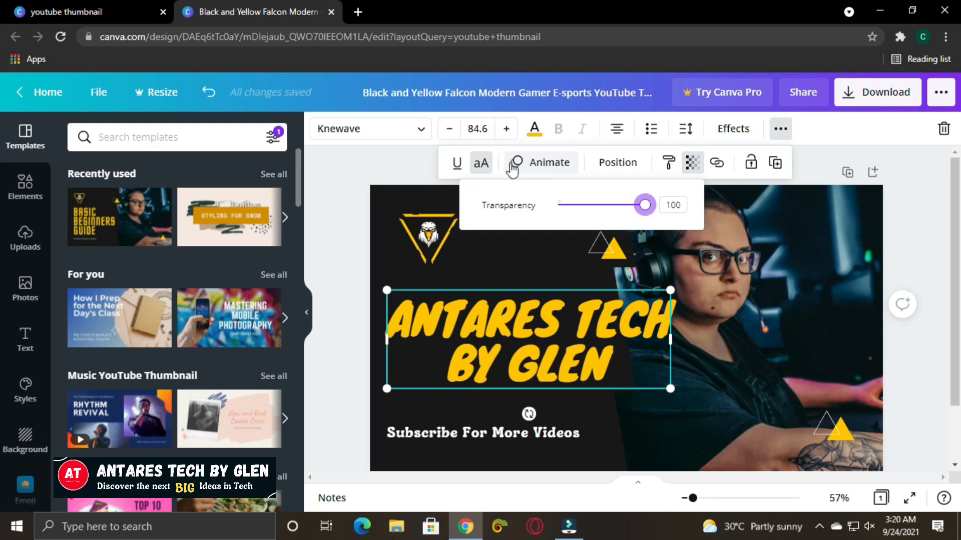
pyautogui.click(377, 169)
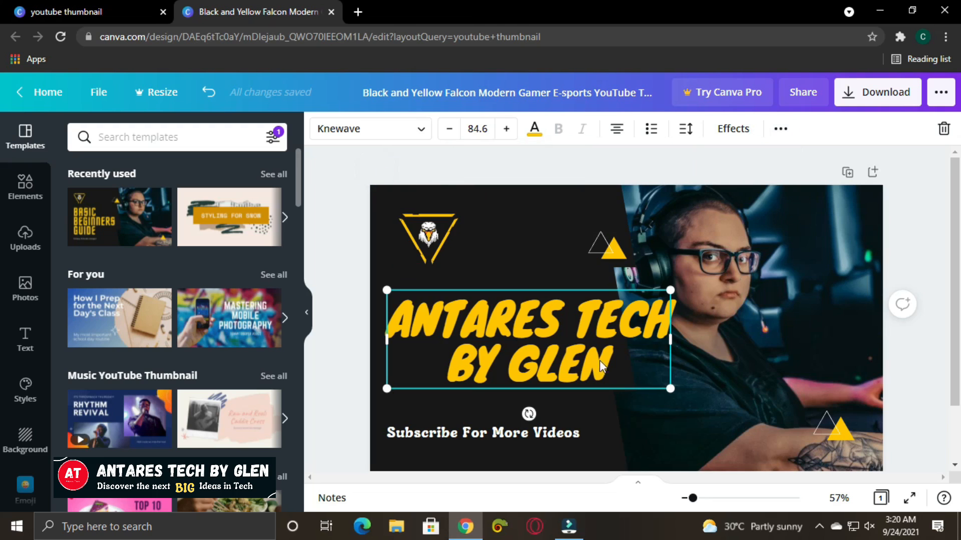
# - Delete the eagle logo with its triangular outline from the thumbnail's upper-left area
pyautogui.click(437, 232)
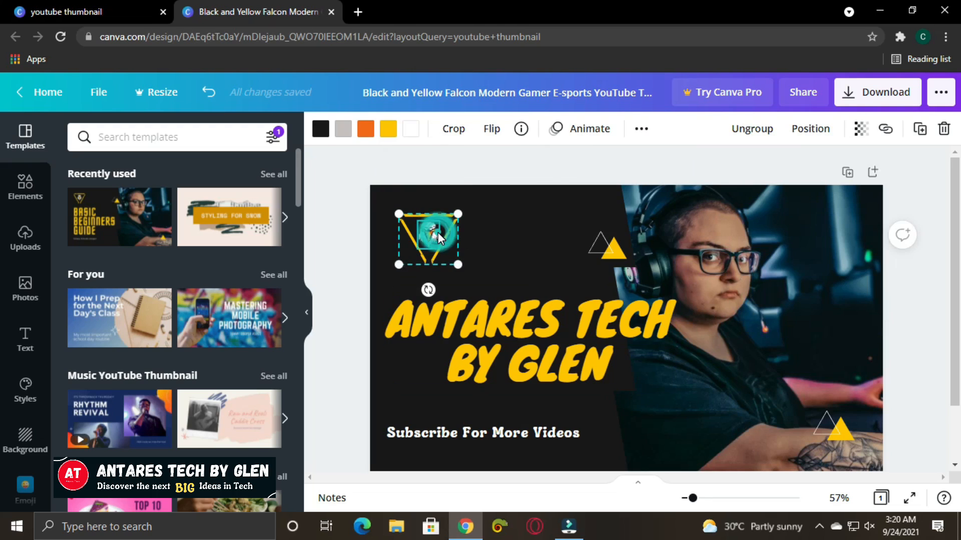
pyautogui.click(341, 228)
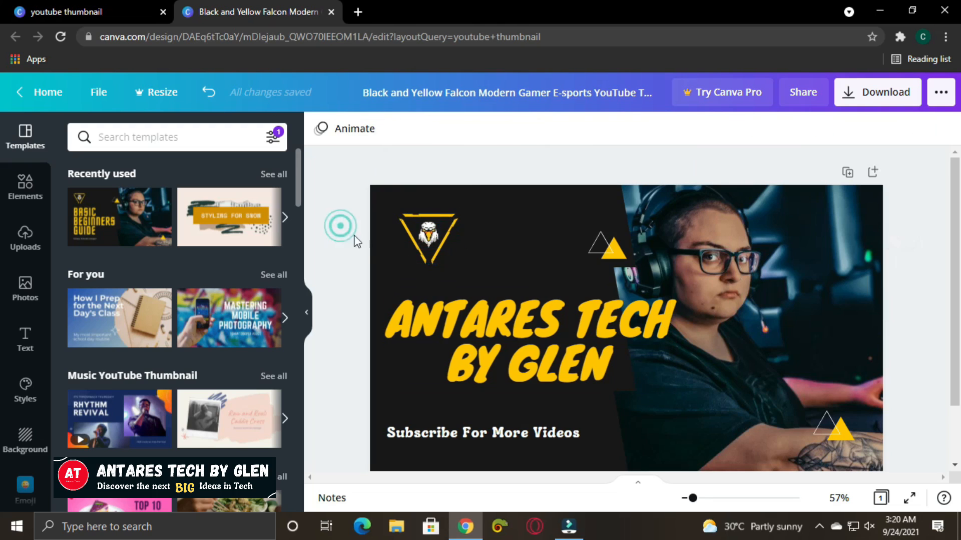
pyautogui.click(430, 251)
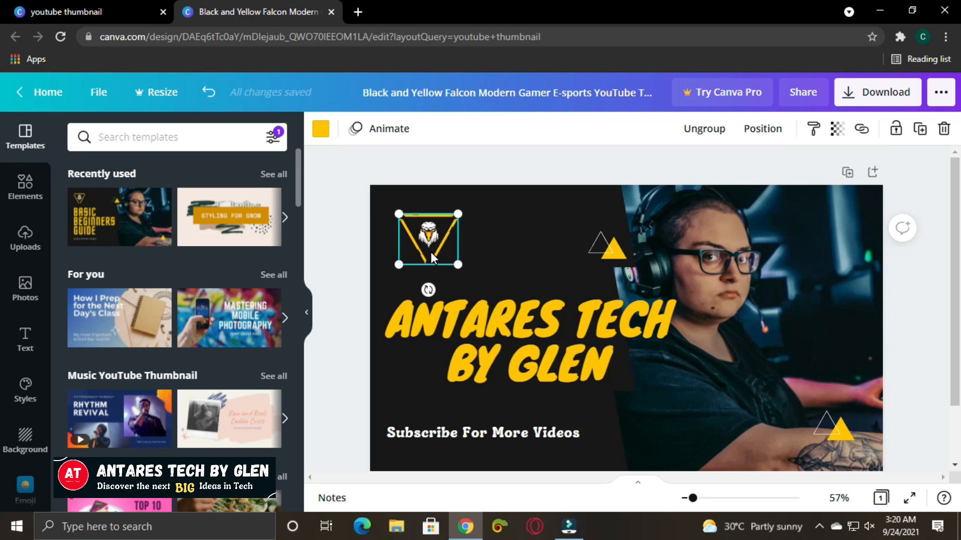
pyautogui.click(944, 129)
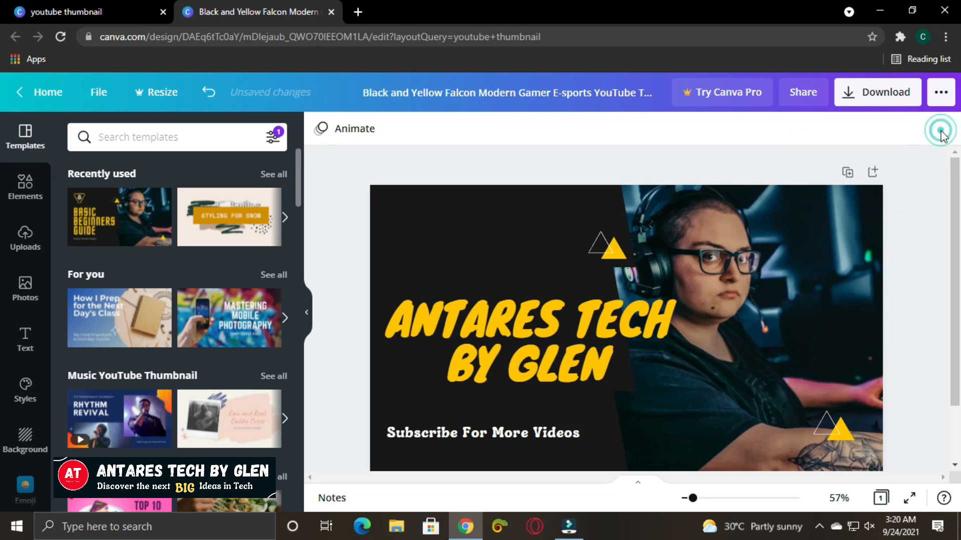
# - Find the round red AT logo among the uploaded images and add it to the thumbnail
pyautogui.click(26, 243)
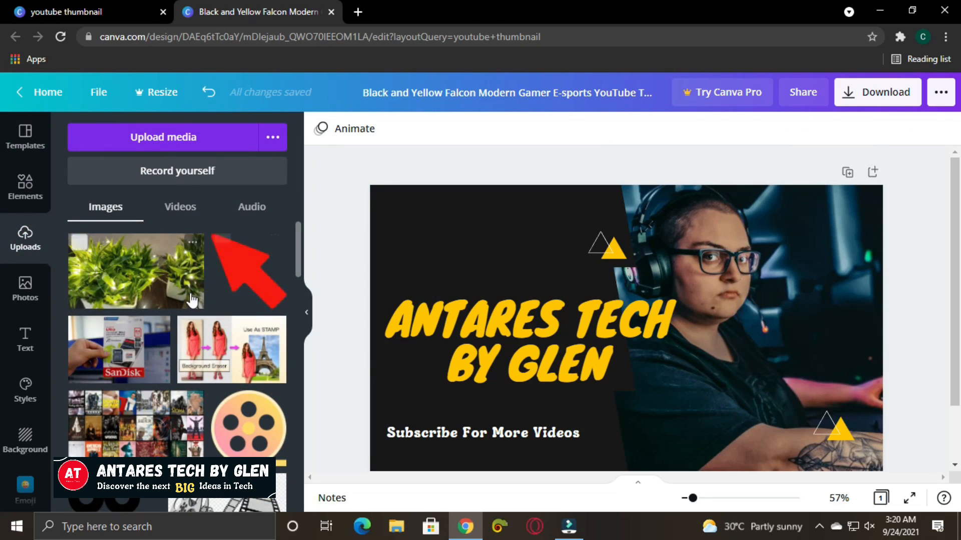
pyautogui.scroll(-5, 221, 297)
pyautogui.scroll(5, 170, 241)
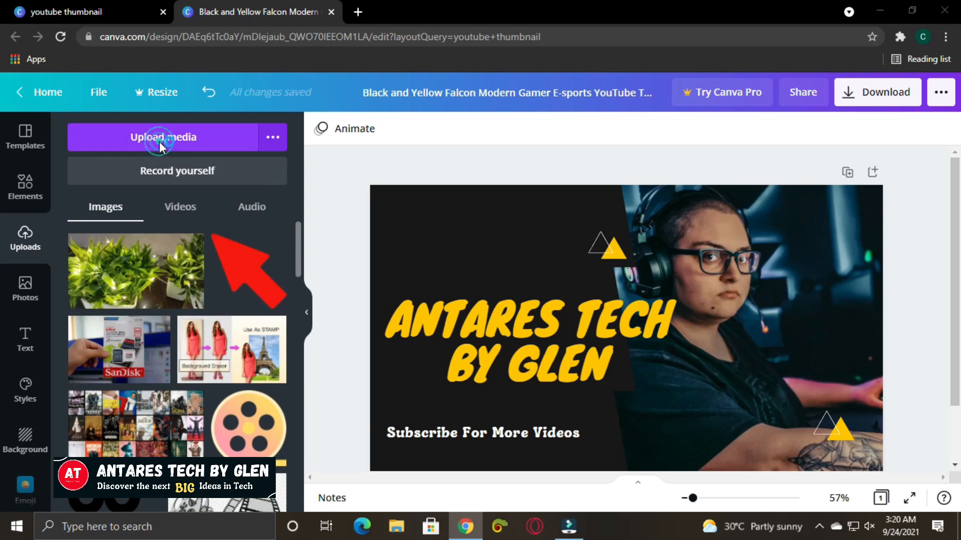
pyautogui.click(160, 142)
pyautogui.click(610, 11)
pyautogui.scroll(-10, 175, 302)
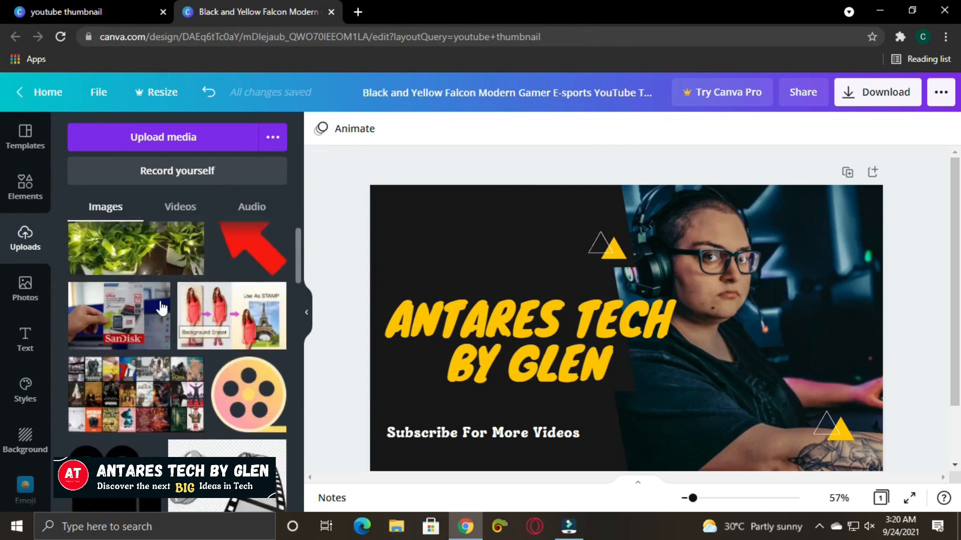
pyautogui.scroll(3, 174, 303)
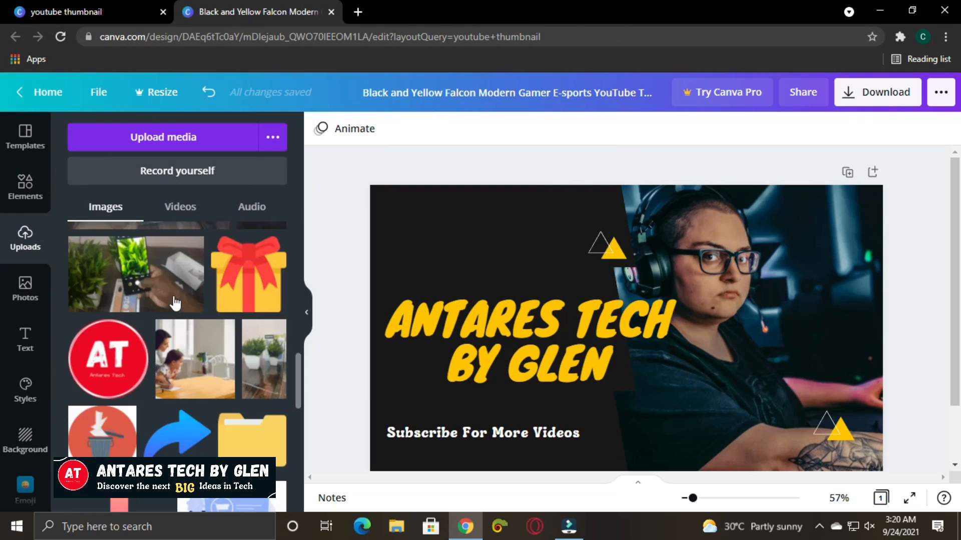
pyautogui.moveTo(103, 372); pyautogui.dragTo(466, 237)
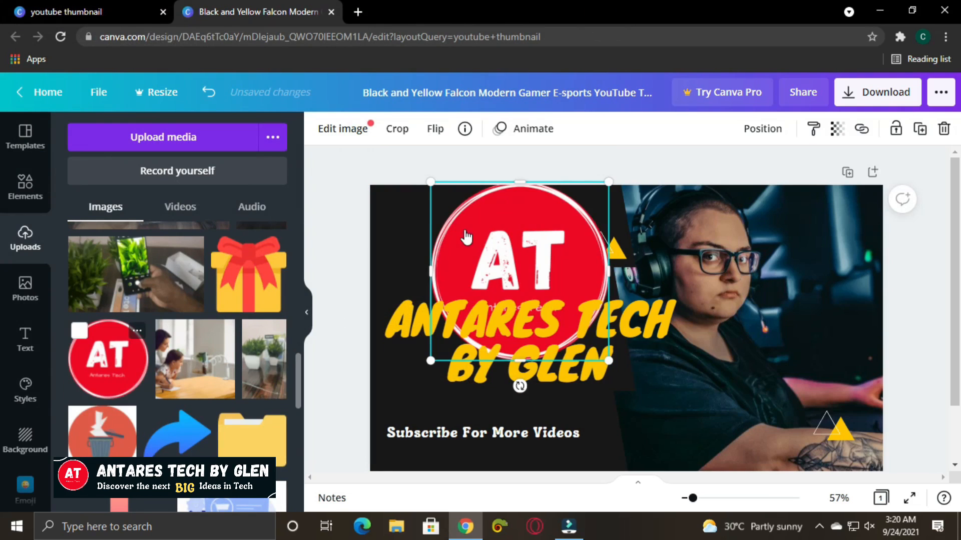
# - Shrink the AT logo and place it in the thumbnail's upper-left corner above the heading
pyautogui.moveTo(607, 182); pyautogui.dragTo(524, 266)
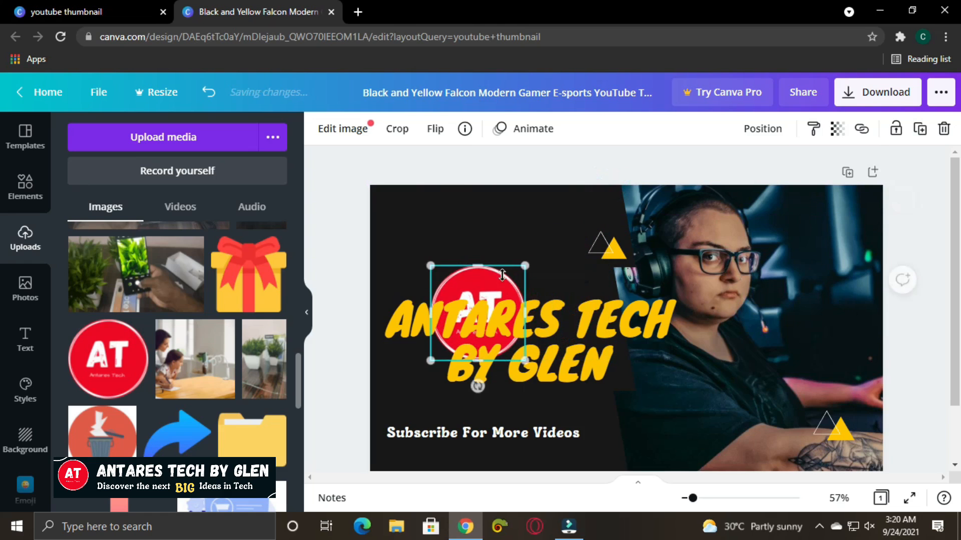
pyautogui.click(476, 274)
pyautogui.click(471, 270)
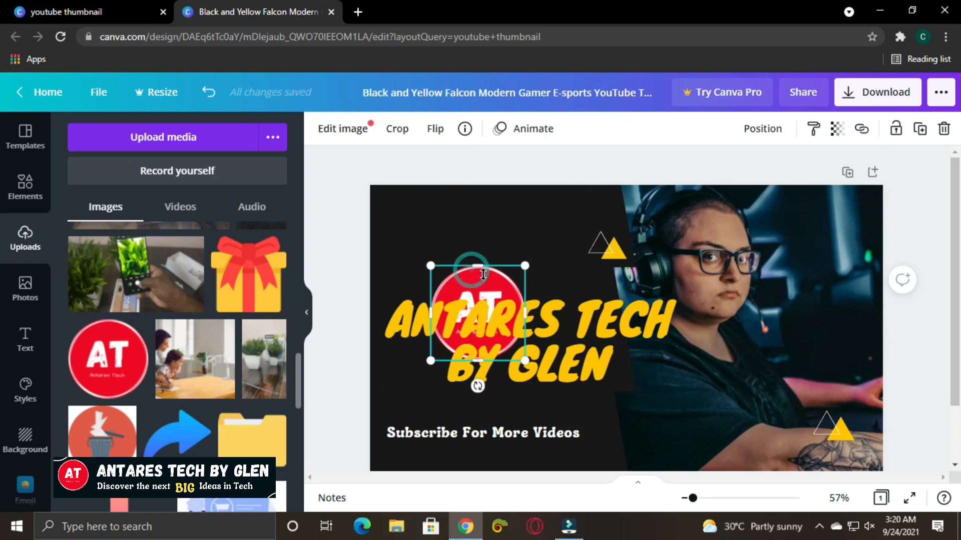
pyautogui.moveTo(479, 275); pyautogui.dragTo(471, 219)
pyautogui.moveTo(444, 254); pyautogui.dragTo(436, 237)
# - Shift the heading and the subtitle right so their left edges line up with the AT logo, and deselect
pyautogui.click(479, 314)
pyautogui.moveTo(481, 322); pyautogui.dragTo(489, 320)
pyautogui.moveTo(436, 432)
pyautogui.mouseDown()
pyautogui.moveTo(466, 432)
pyautogui.moveTo(453, 431)
pyautogui.mouseUp()
pyautogui.click(339, 324)
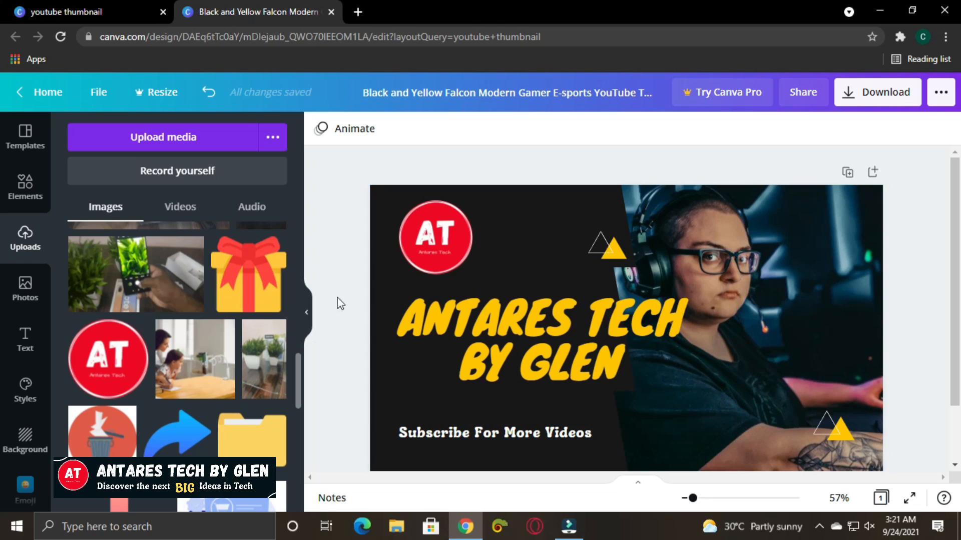
# - Add the recently used circular frame from the elements library and place it over the gamer photo
pyautogui.scroll(-2, 346, 294)
pyautogui.scroll(2, 347, 294)
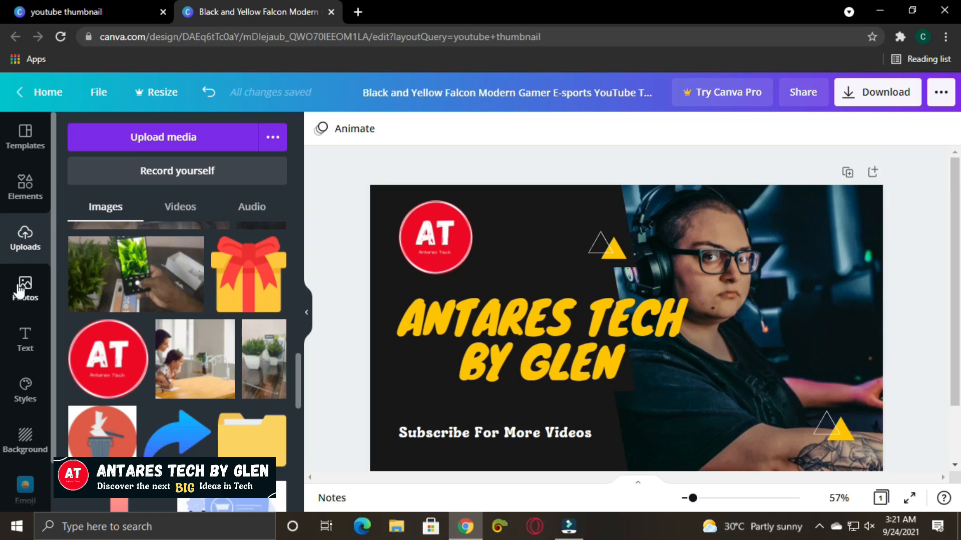
pyautogui.click(34, 293)
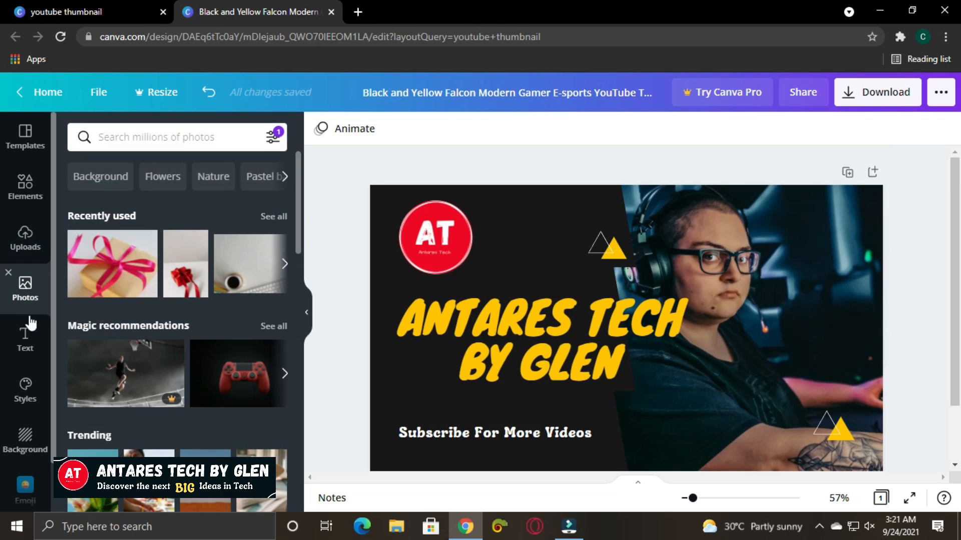
pyautogui.click(26, 187)
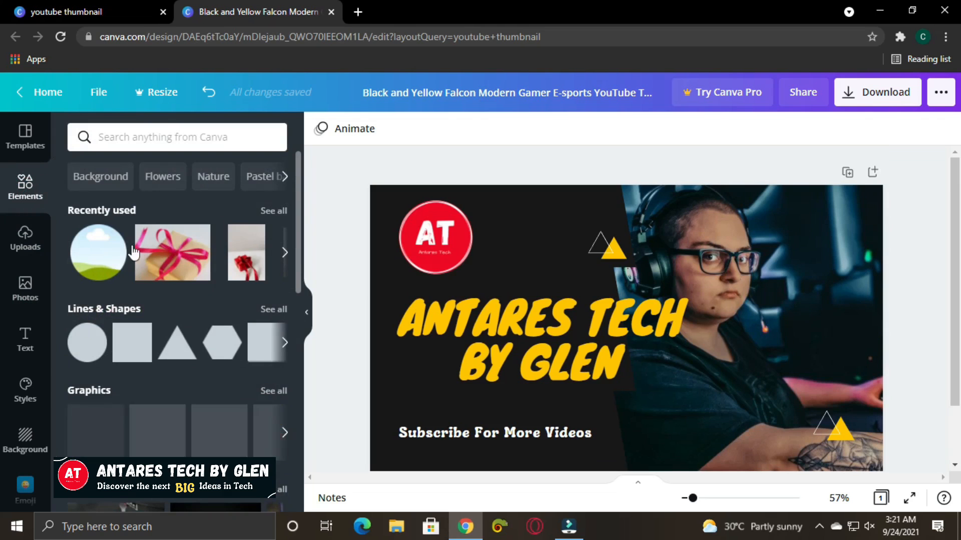
pyautogui.scroll(-4, 209, 297)
pyautogui.scroll(-6, 209, 291)
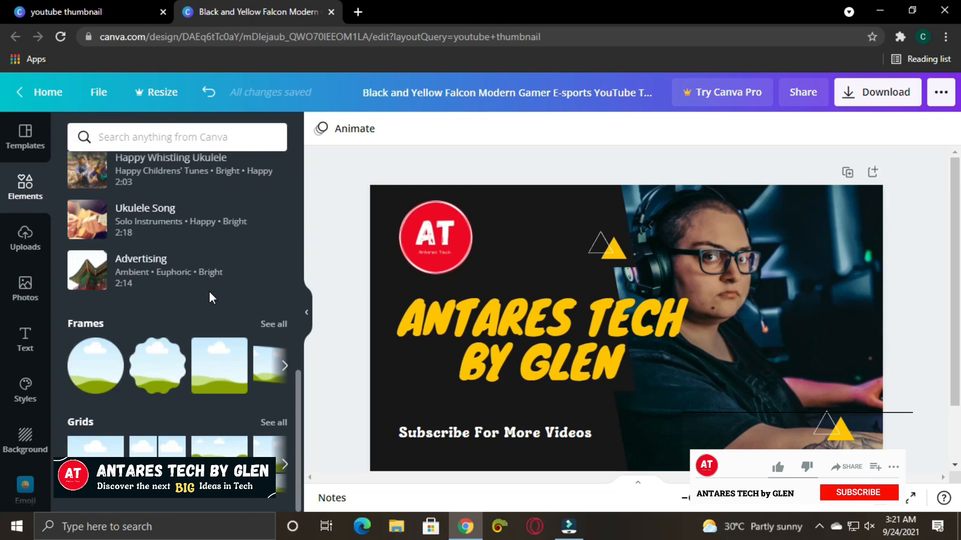
pyautogui.scroll(6, 209, 295)
pyautogui.scroll(4, 210, 299)
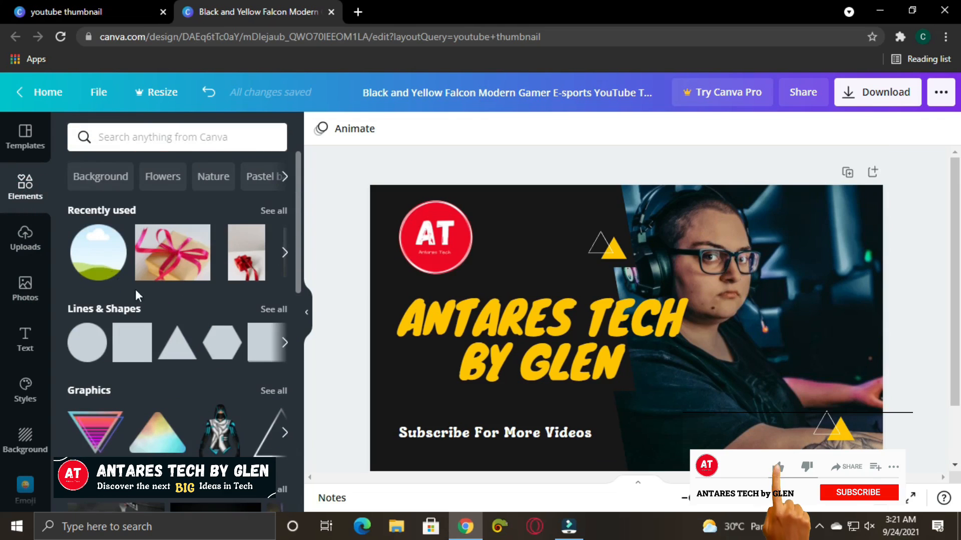
pyautogui.click(102, 260)
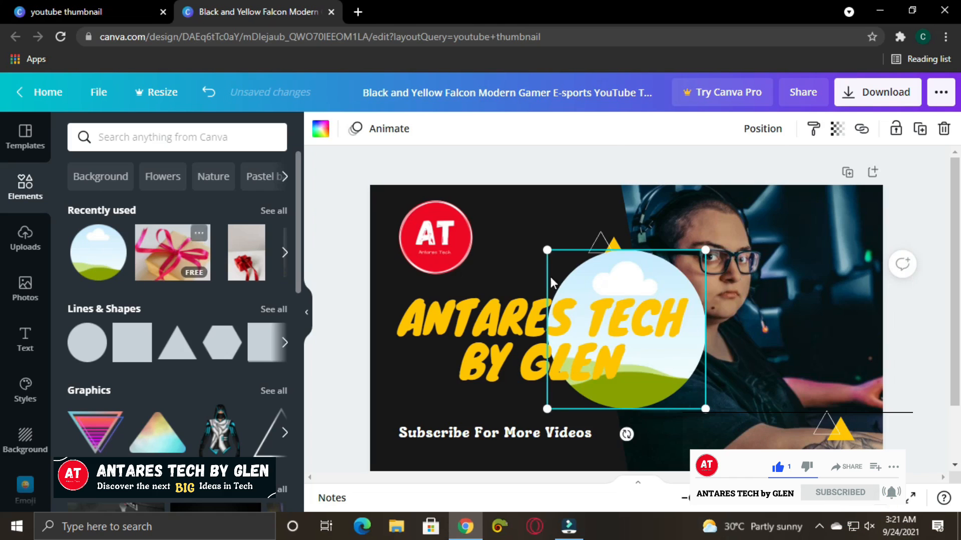
pyautogui.moveTo(679, 271); pyautogui.dragTo(825, 238)
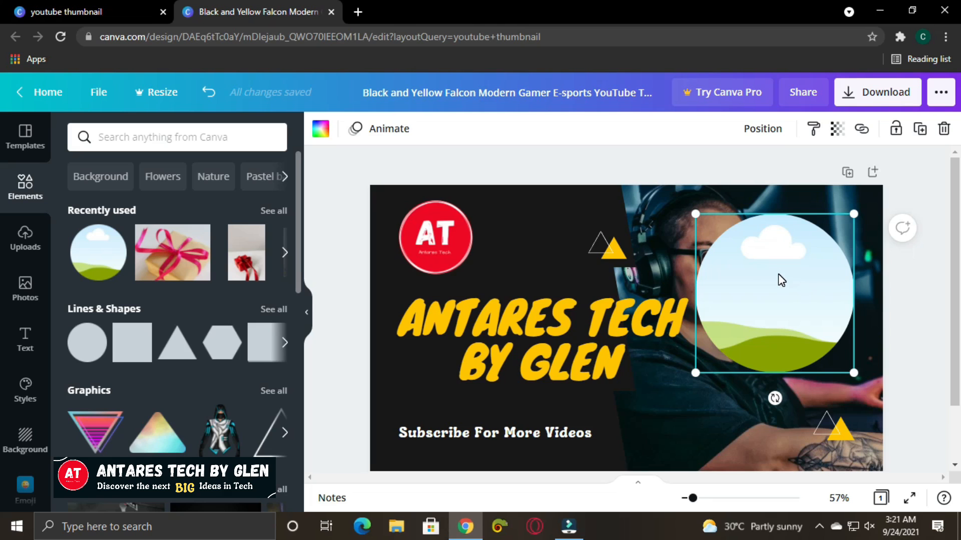
# - Fill the circular frame with the uploaded photo of a hand holding a phone in front of green plants
pyautogui.click(26, 245)
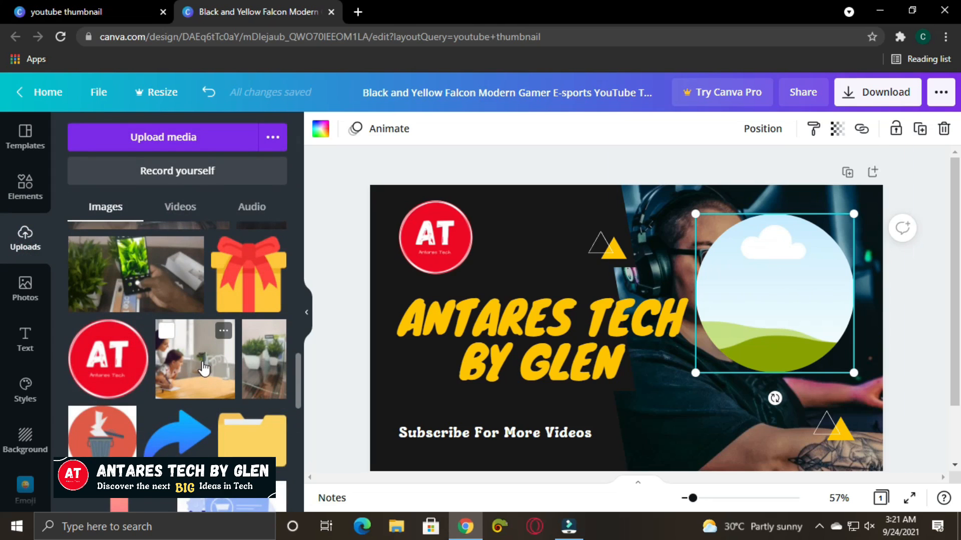
pyautogui.scroll(3, 155, 290)
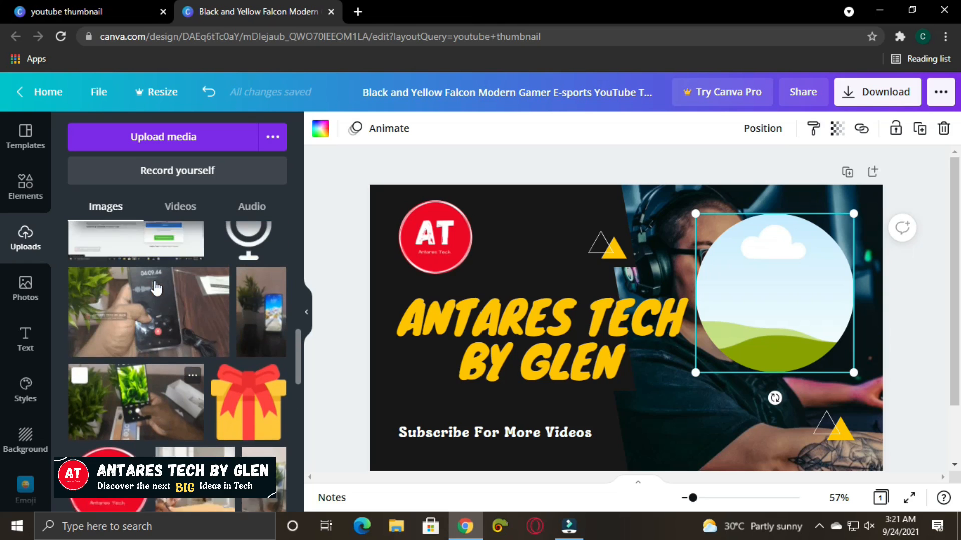
pyautogui.moveTo(143, 408); pyautogui.dragTo(767, 279)
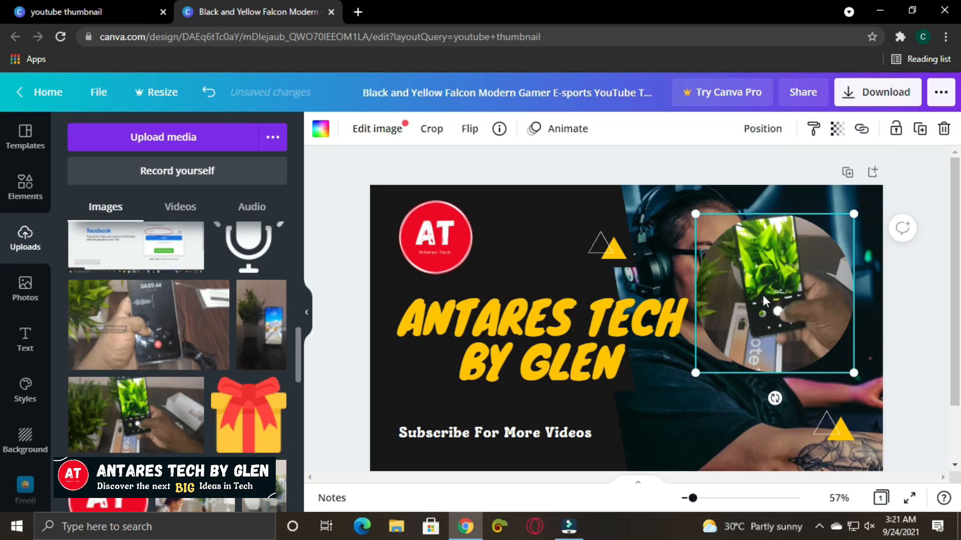
# - Replace the photo in the circular frame with the uploaded shopping-cart laptop illustration, and delete the whole frame
pyautogui.scroll(-4, 139, 369)
pyautogui.scroll(-3, 138, 369)
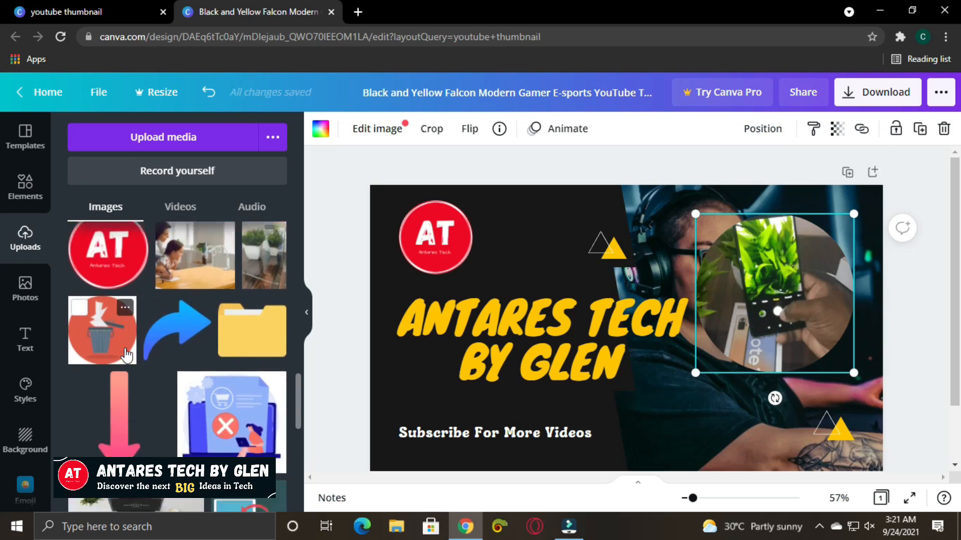
pyautogui.moveTo(224, 330); pyautogui.dragTo(779, 304)
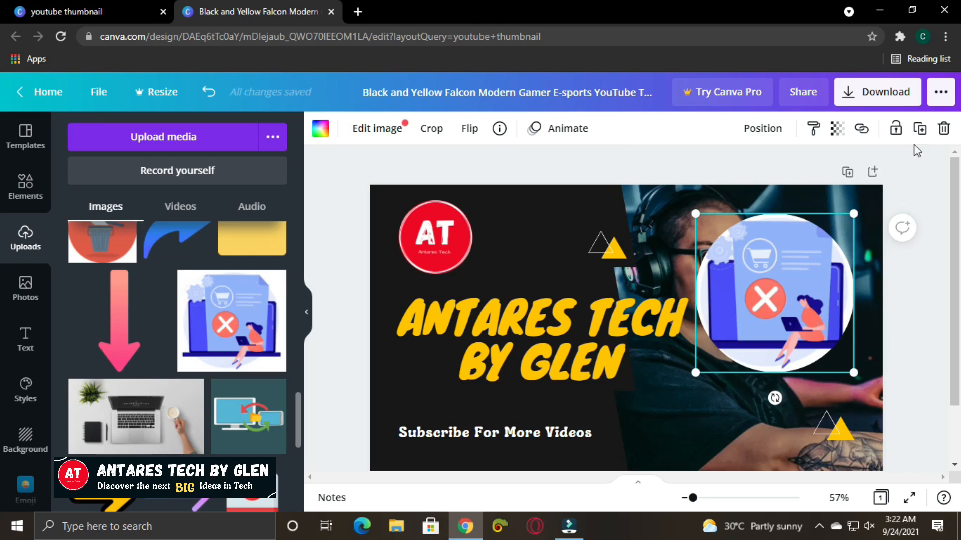
pyautogui.click(944, 128)
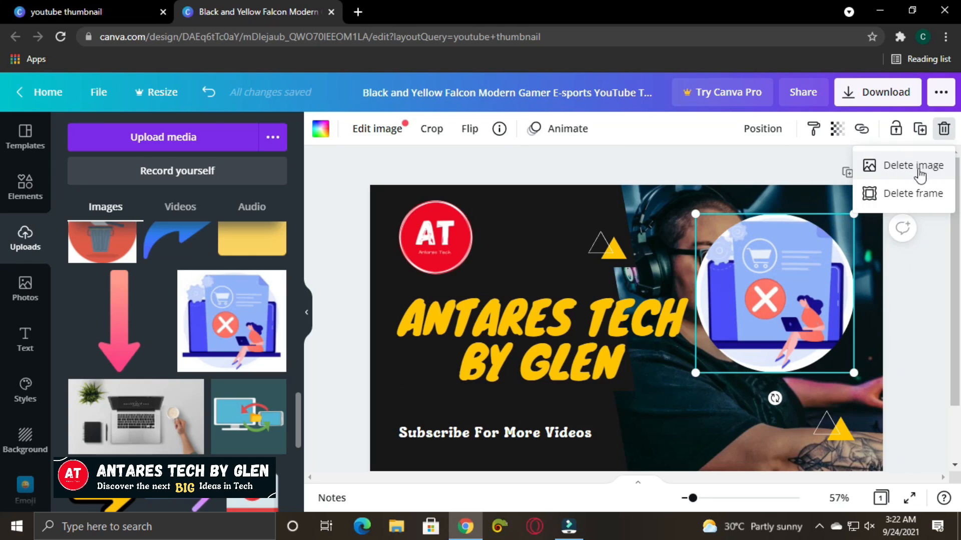
pyautogui.click(913, 194)
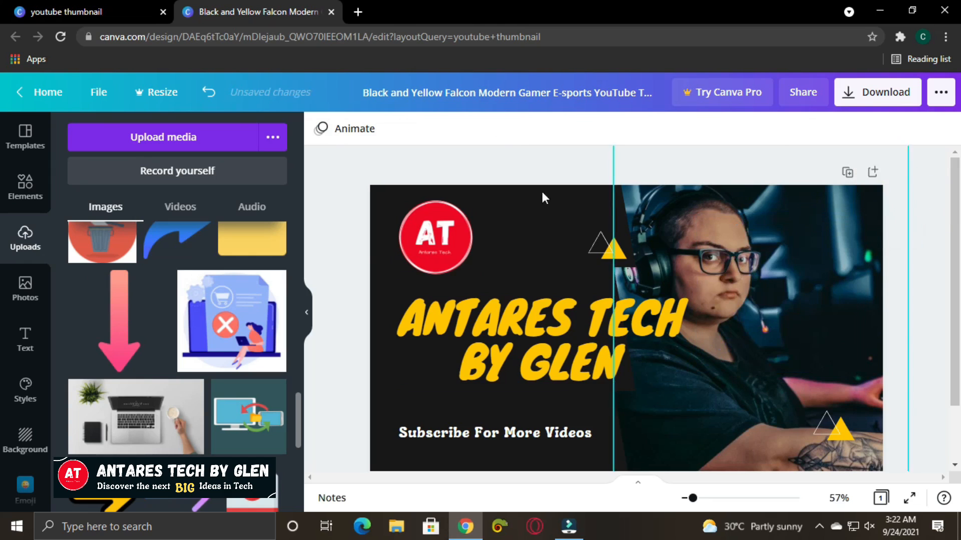
# - Look through the elements library and open the full Frames collection
pyautogui.scroll(5, 77, 280)
pyautogui.click(31, 202)
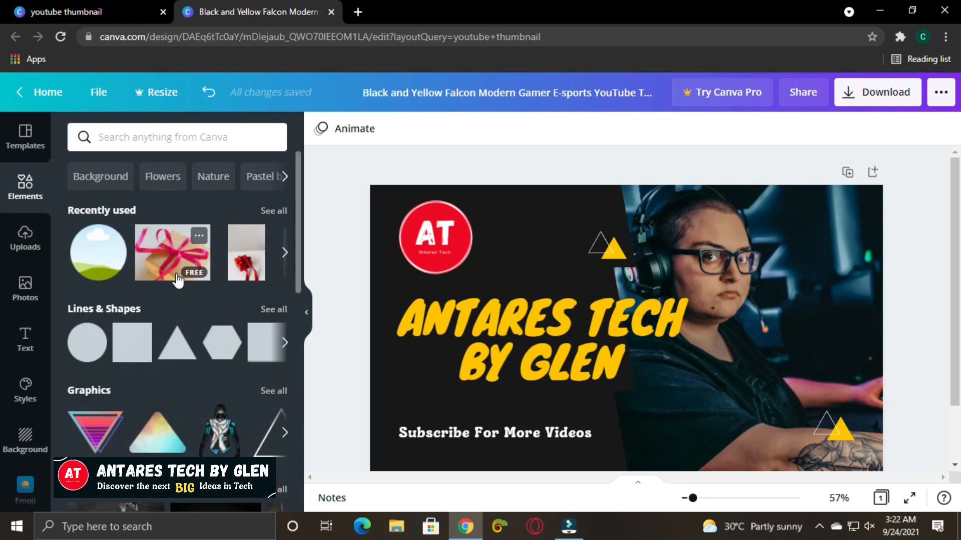
pyautogui.scroll(-2, 149, 310)
pyautogui.scroll(-7, 149, 311)
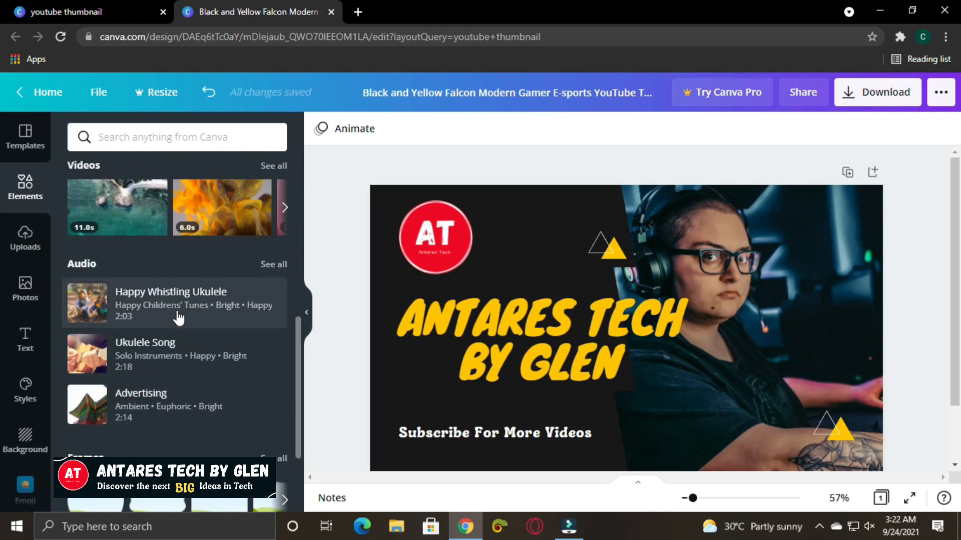
pyautogui.scroll(8, 185, 317)
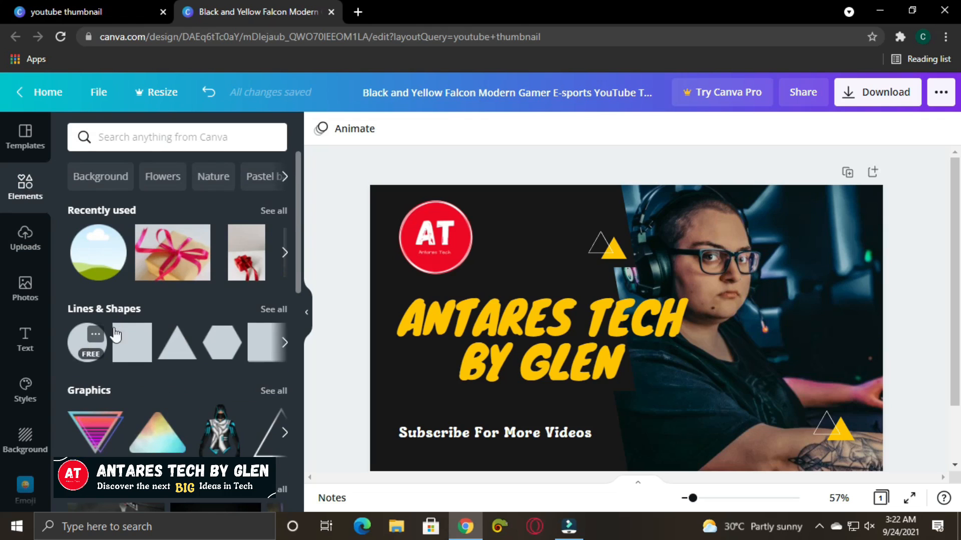
pyautogui.scroll(-10, 213, 311)
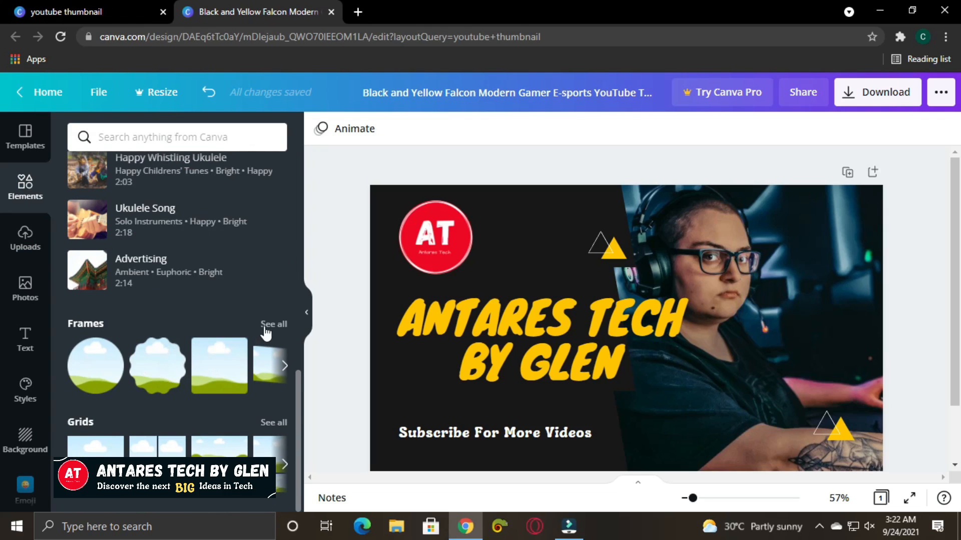
pyautogui.click(269, 325)
# - Place a small desktop monitor frame to the right of the subtitle and fill it with the uploaded photo of the phone and plants
pyautogui.scroll(-3, 230, 305)
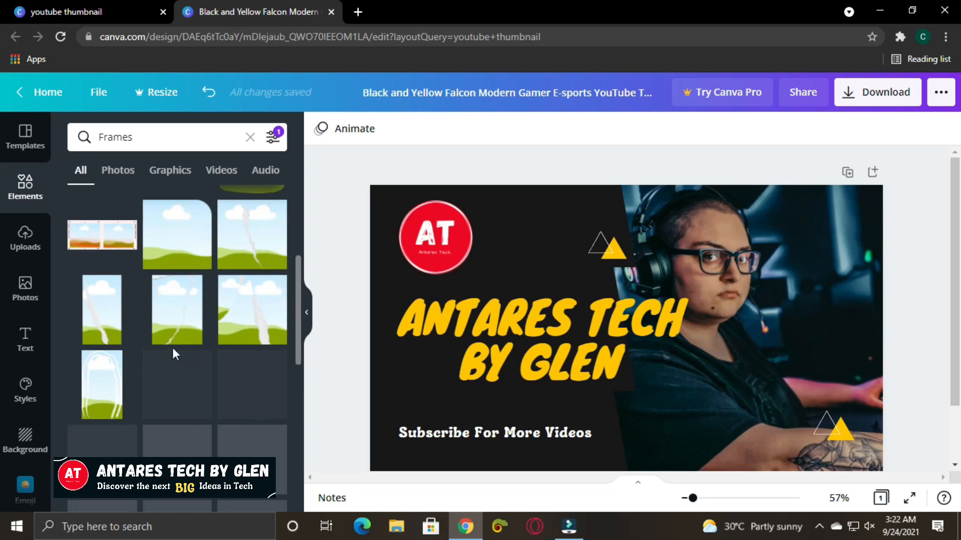
pyautogui.scroll(-3, 245, 336)
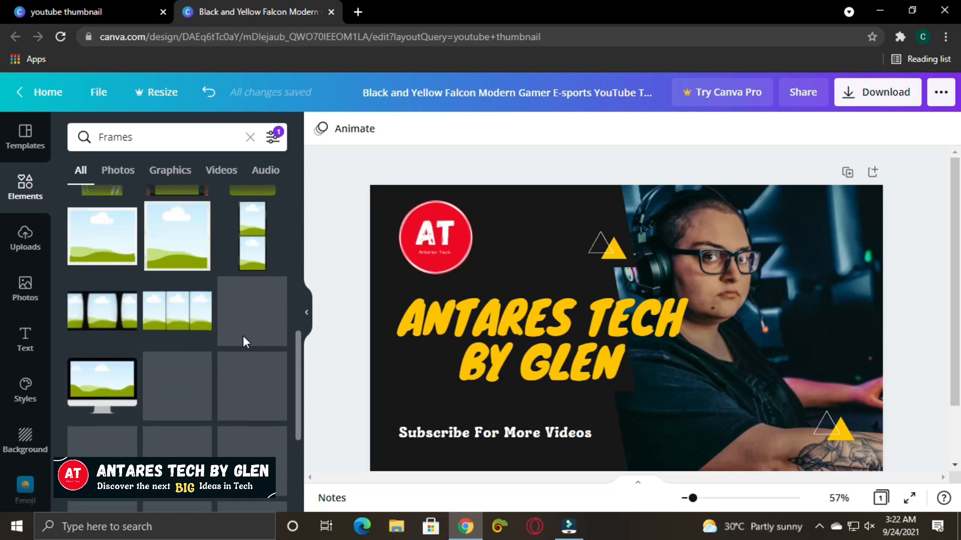
pyautogui.scroll(-2, 235, 350)
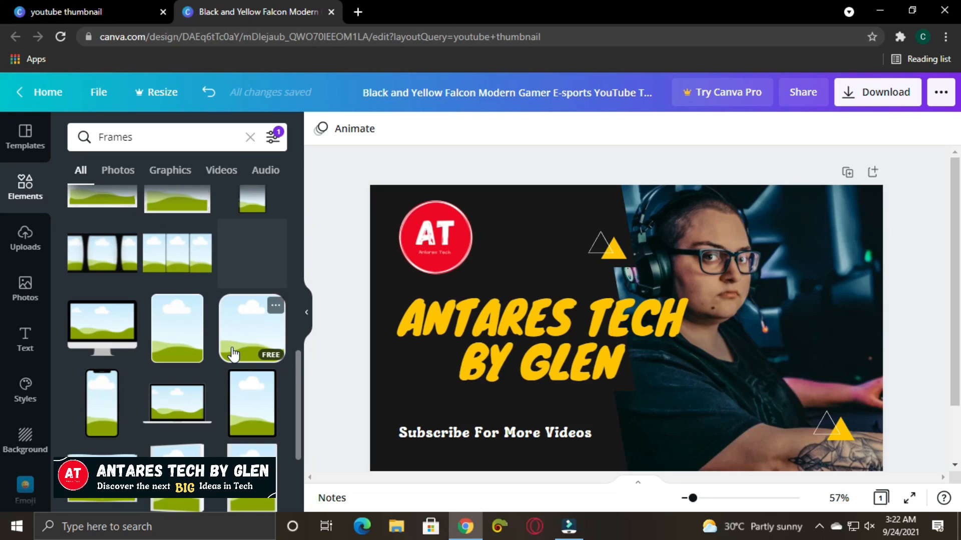
pyautogui.click(102, 329)
pyautogui.moveTo(691, 275); pyautogui.dragTo(714, 413)
pyautogui.click(25, 237)
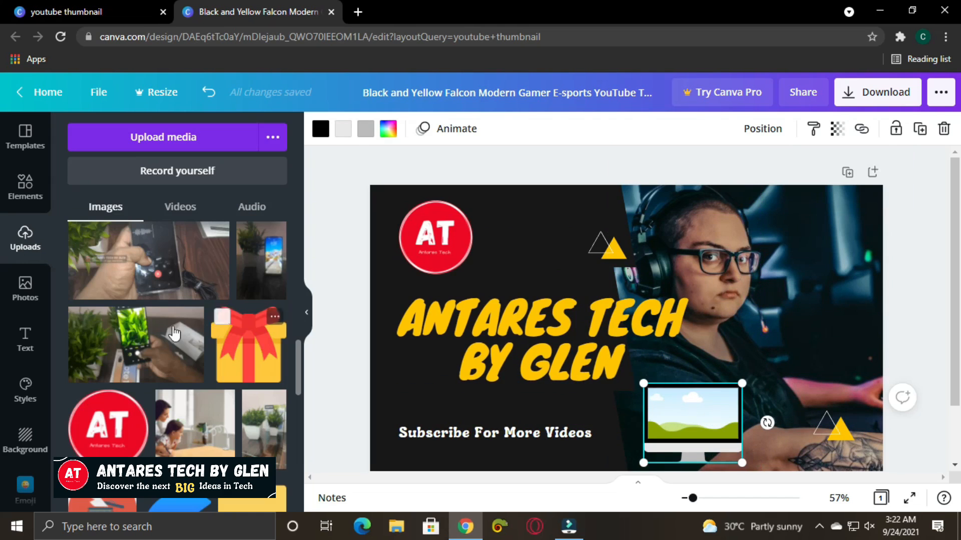
pyautogui.moveTo(128, 246); pyautogui.dragTo(653, 403)
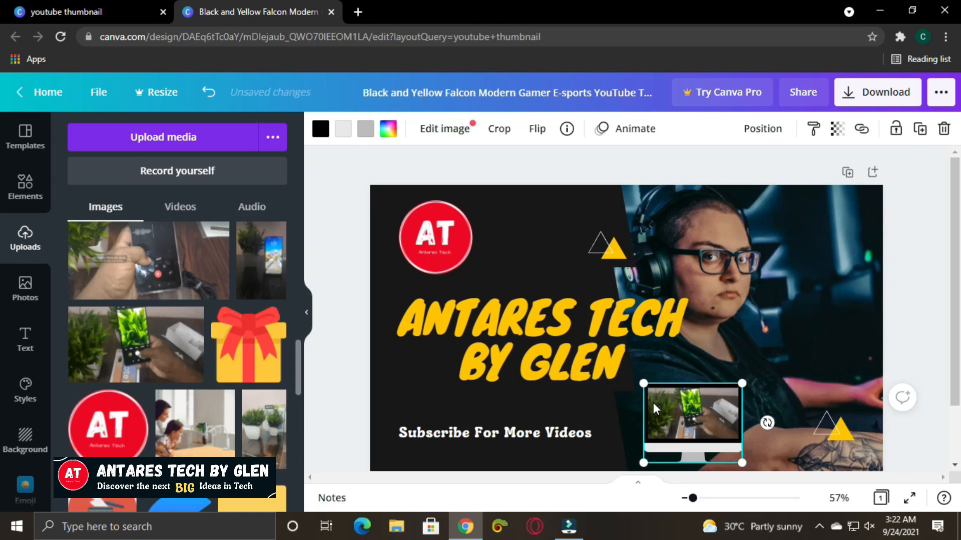
# - Try the uploaded AT logo in the monitor frame, and replace it with the uploaded overhead photo of a laptop on a white desk
pyautogui.click(920, 346)
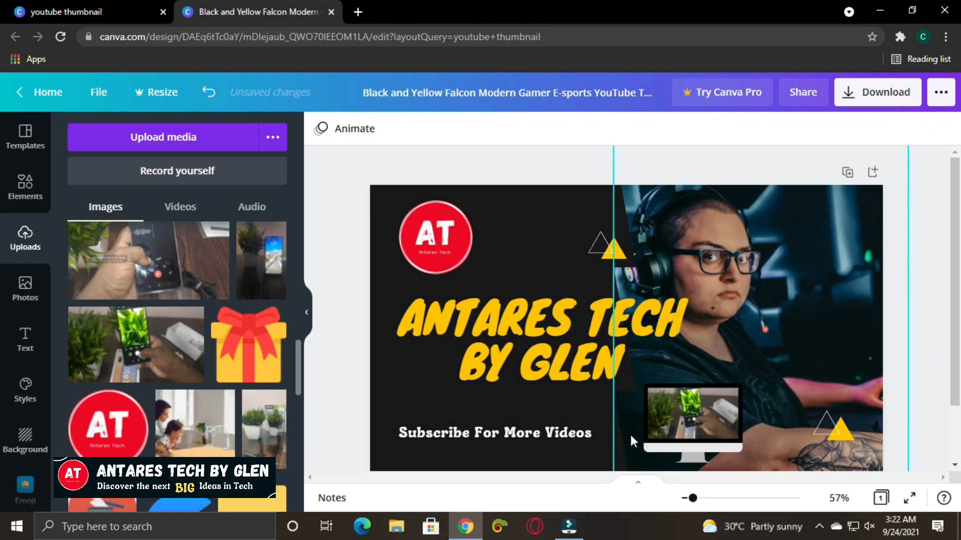
pyautogui.scroll(-3, 199, 411)
pyautogui.moveTo(107, 290); pyautogui.dragTo(687, 425)
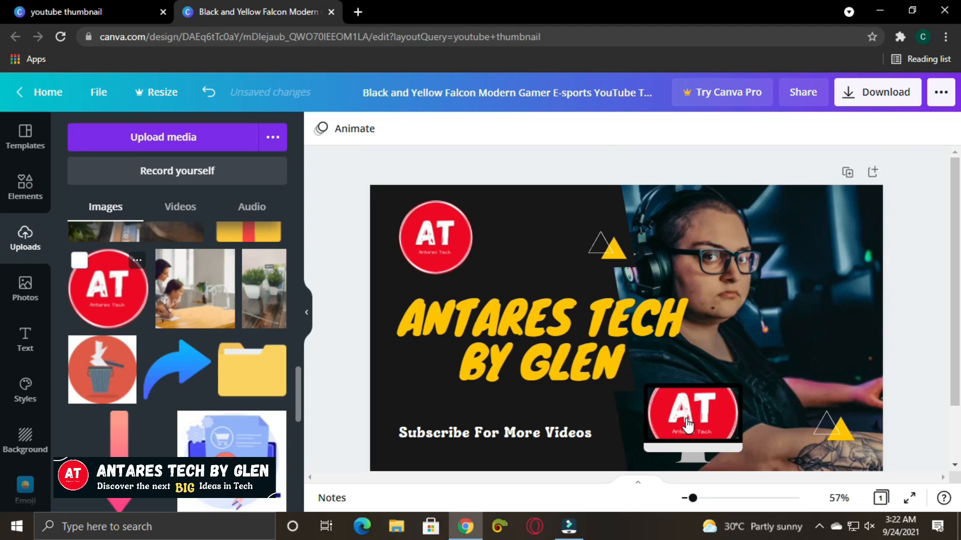
pyautogui.scroll(5, 140, 385)
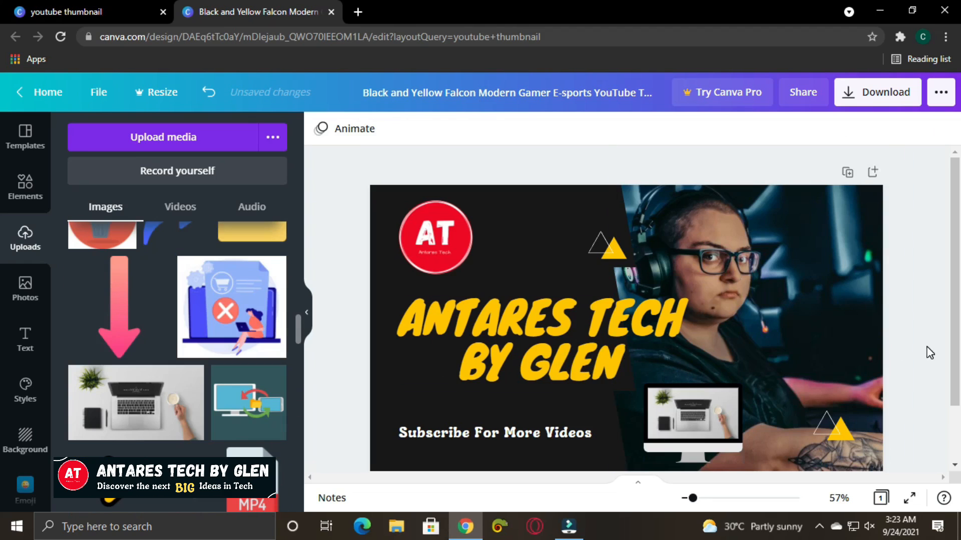
pyautogui.click(927, 346)
pyautogui.scroll(10, 211, 305)
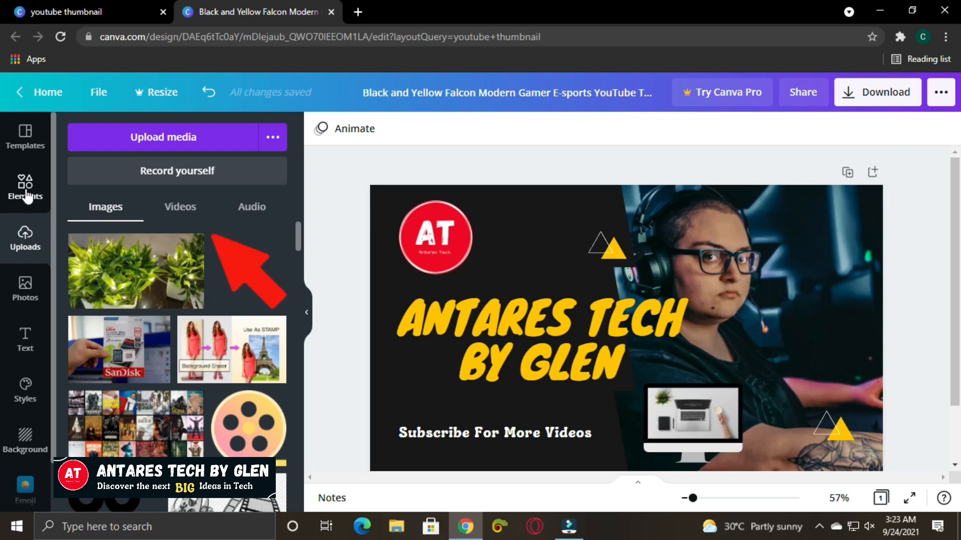
# - Add the "Online Sale" sunburst font combination and place it, scaled down, in the upper-right corner of the thumbnail
pyautogui.click(27, 350)
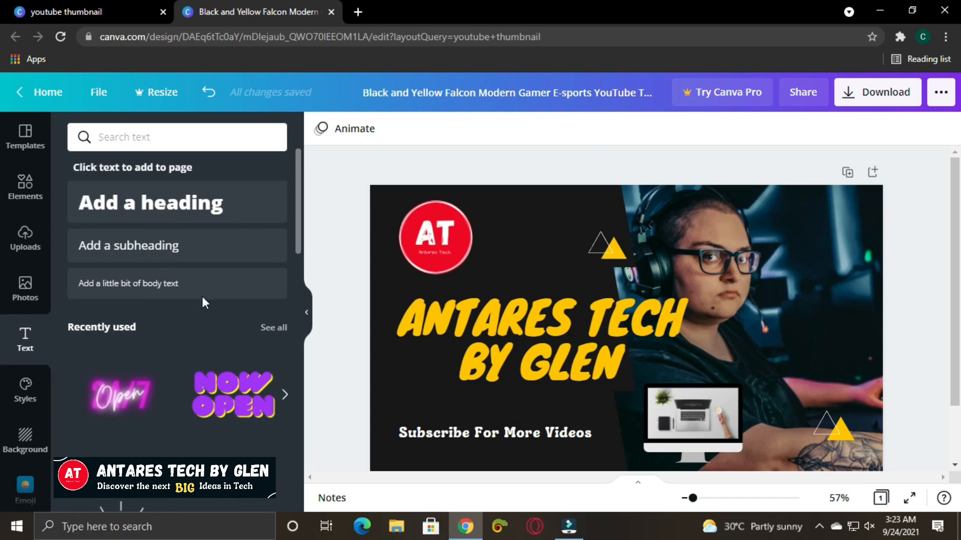
pyautogui.scroll(-5, 202, 358)
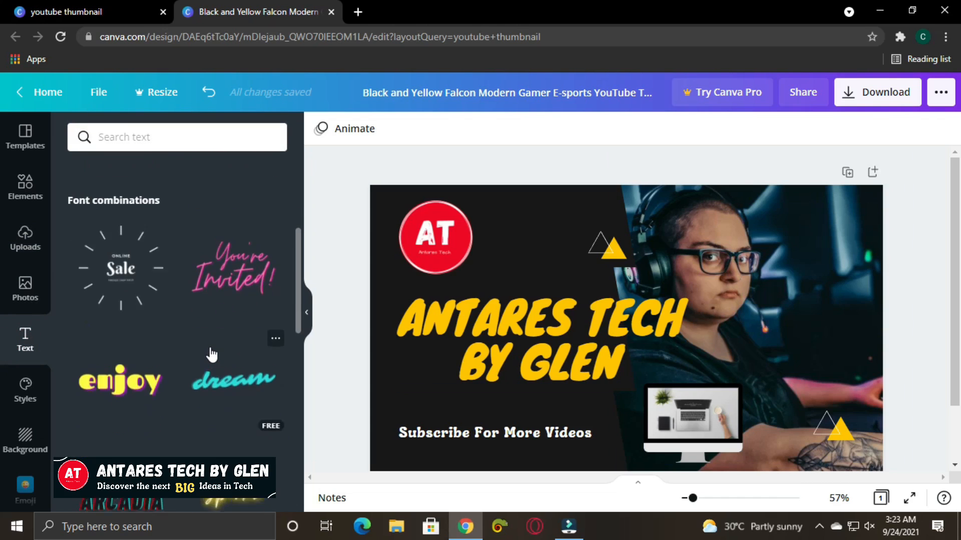
pyautogui.scroll(-3, 211, 355)
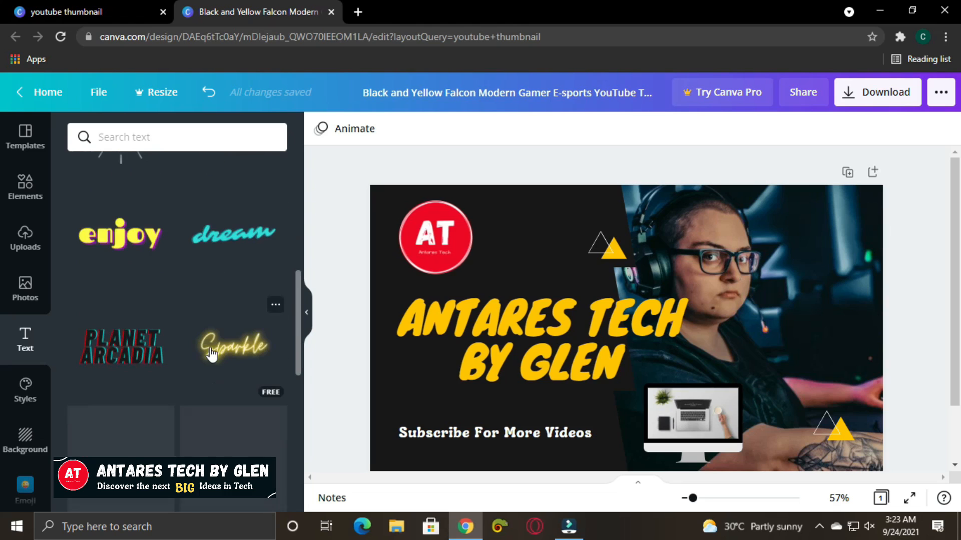
pyautogui.scroll(6, 210, 353)
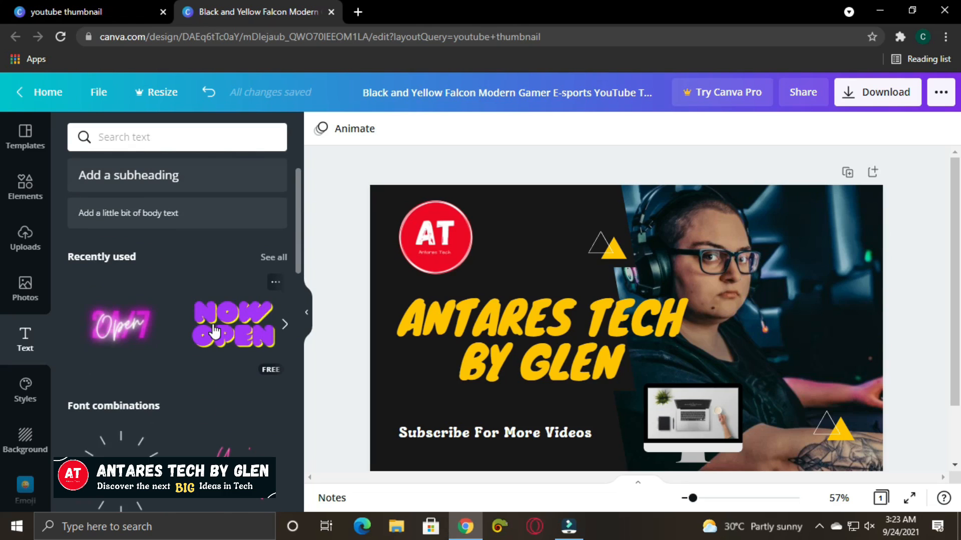
pyautogui.scroll(-2, 214, 330)
pyautogui.scroll(-4, 214, 330)
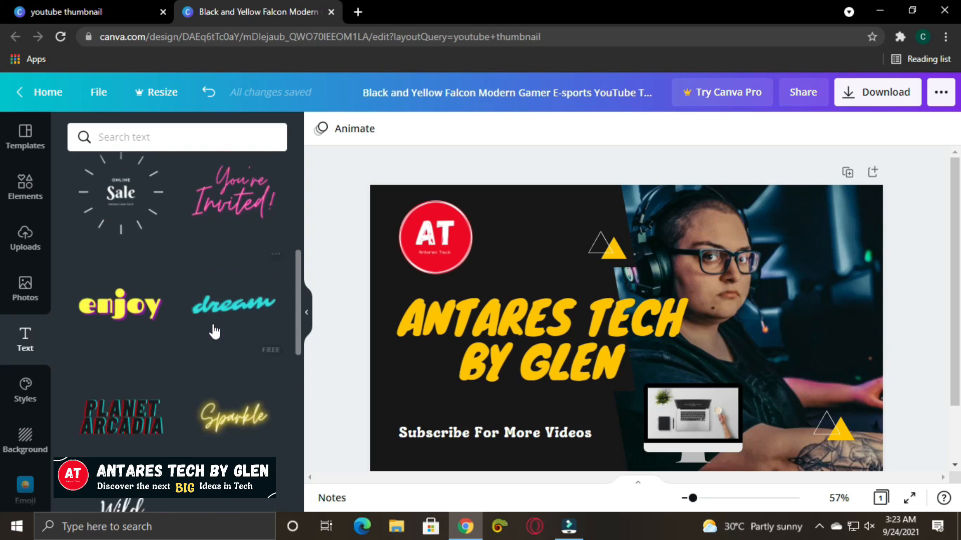
pyautogui.scroll(1, 214, 330)
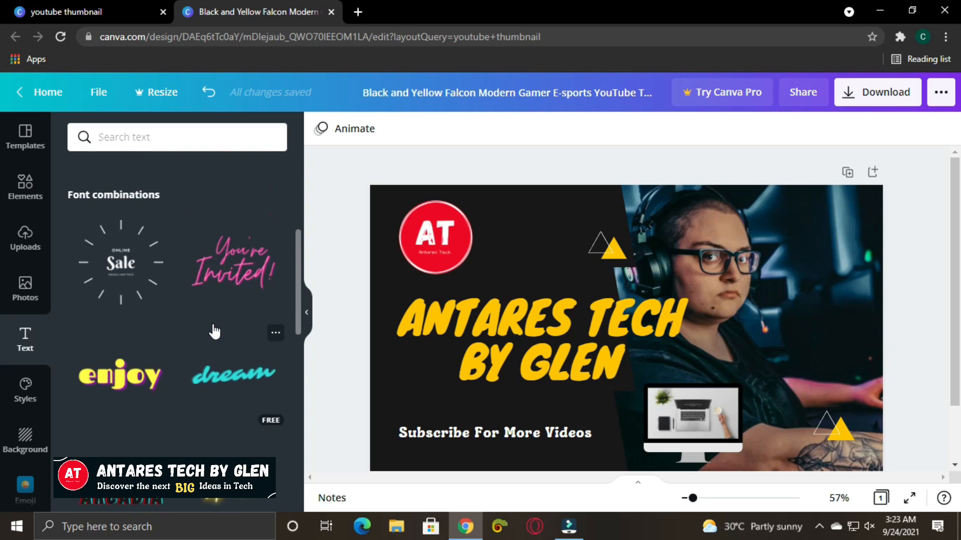
pyautogui.click(116, 274)
pyautogui.moveTo(713, 251); pyautogui.dragTo(825, 223)
pyautogui.moveTo(845, 184); pyautogui.dragTo(765, 261)
pyautogui.moveTo(741, 298); pyautogui.dragTo(824, 236)
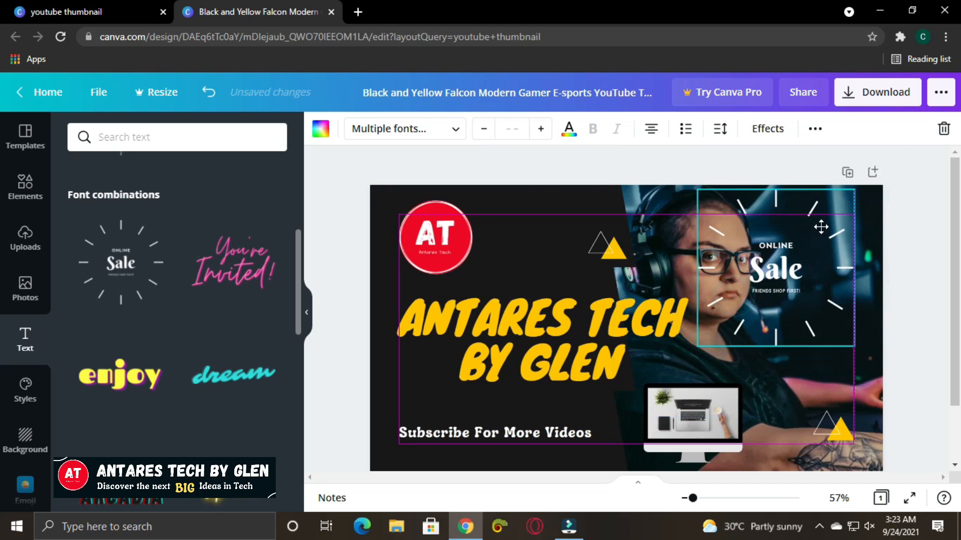
pyautogui.moveTo(854, 190); pyautogui.dragTo(826, 240)
# - Replace the word Sale in the sunburst text badge with OK
pyautogui.click(827, 240)
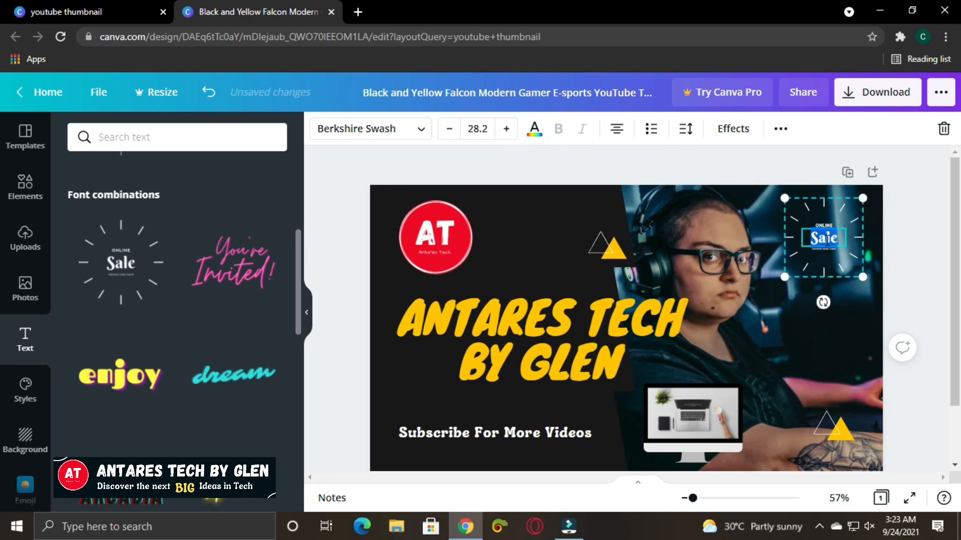
pyautogui.write('G')
pyautogui.write('K')
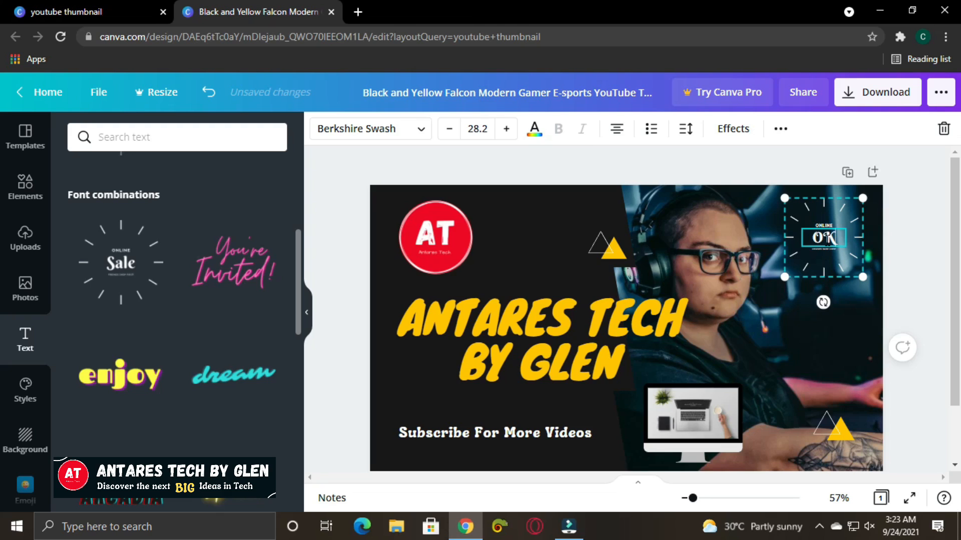
pyautogui.click(917, 226)
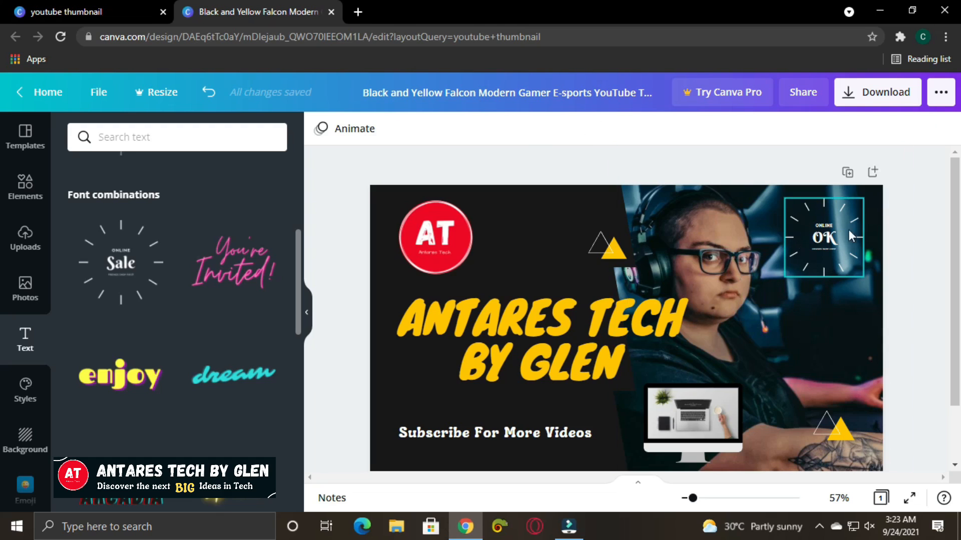
pyautogui.scroll(-5, 216, 351)
pyautogui.scroll(-1, 216, 352)
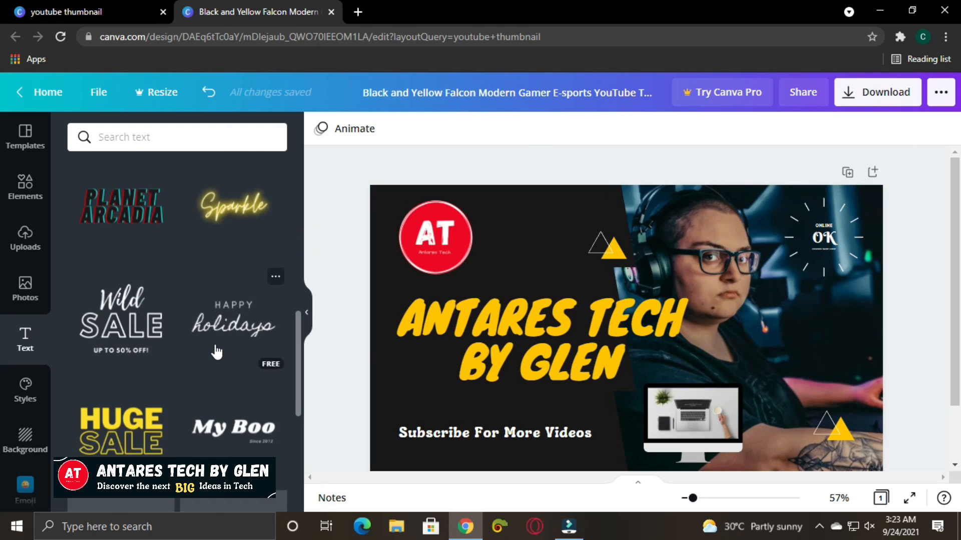
pyautogui.scroll(4, 215, 345)
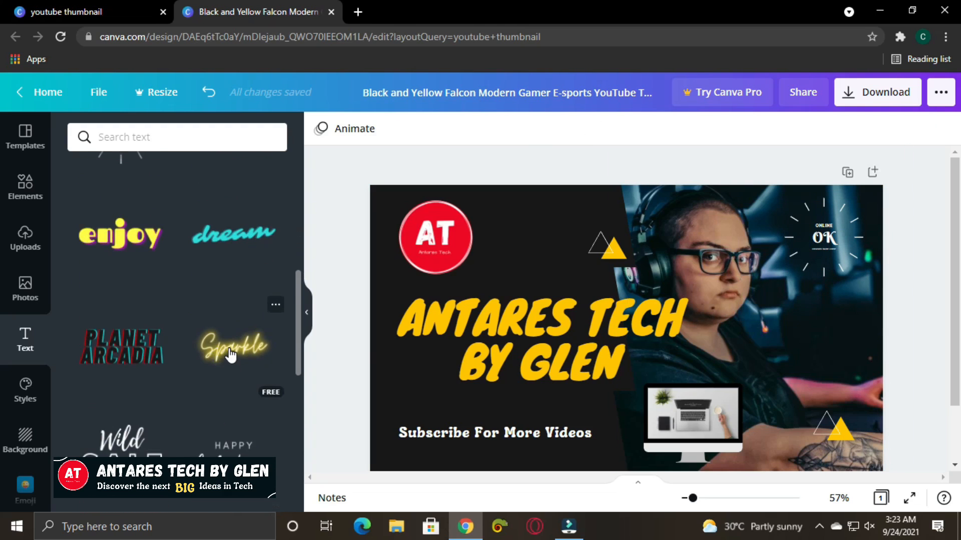
pyautogui.scroll(5, 220, 359)
pyautogui.scroll(2, 219, 359)
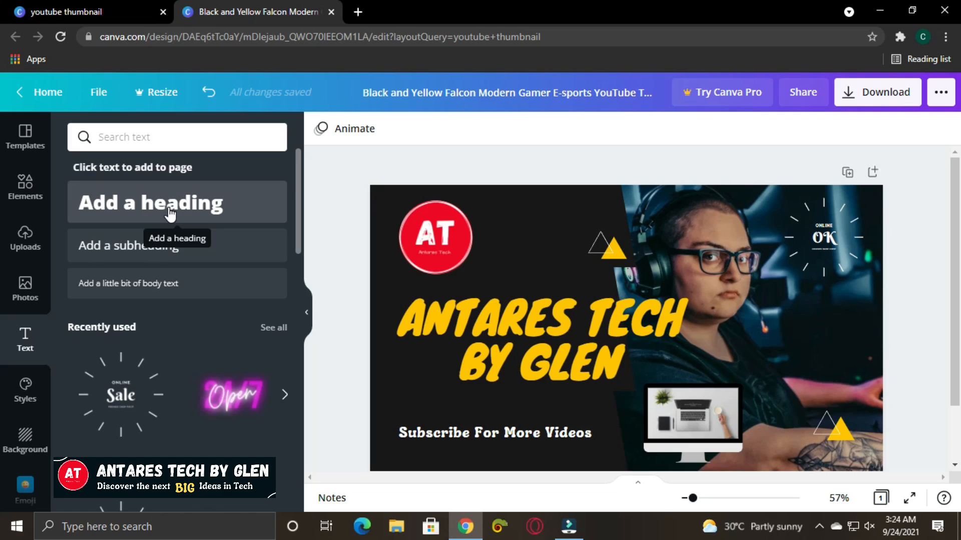
# - Recolour the entire two-line yellow heading orange using a custom text colour
pyautogui.click(505, 342)
pyautogui.click(479, 346)
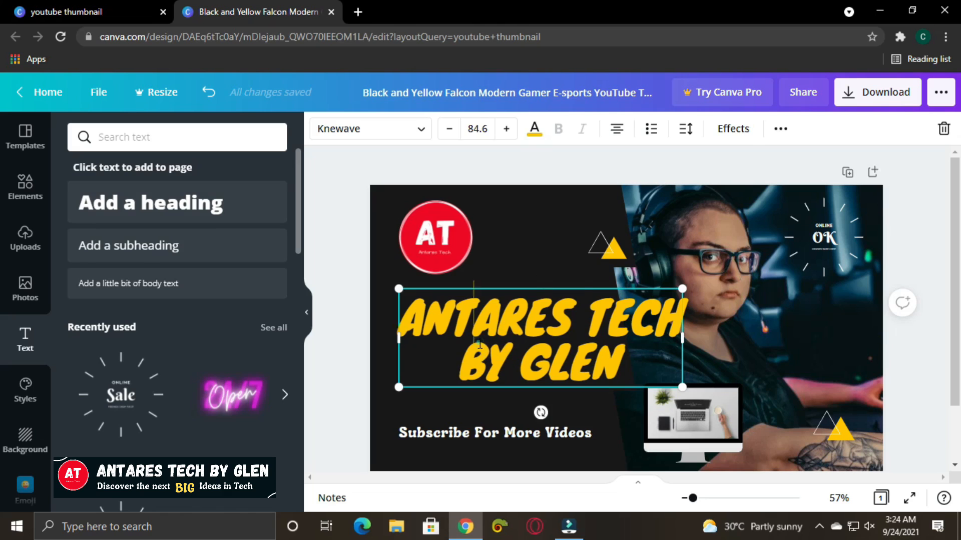
pyautogui.tripleClick(479, 345)
pyautogui.moveTo(622, 361); pyautogui.dragTo(410, 325)
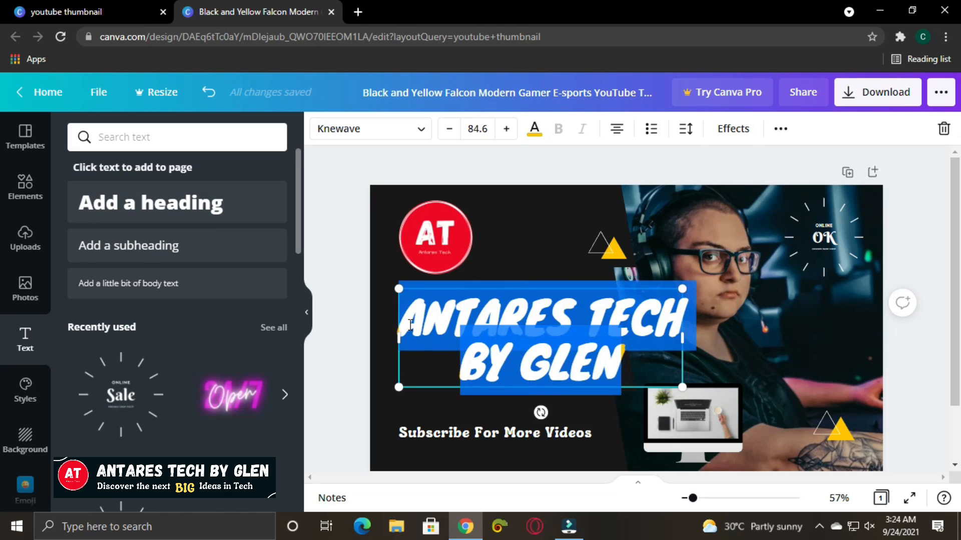
pyautogui.click(535, 139)
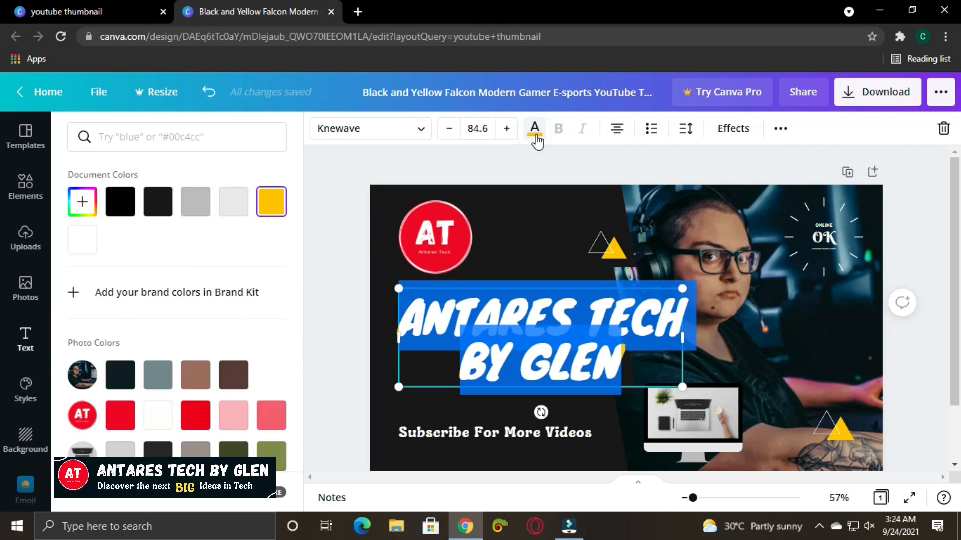
pyautogui.scroll(-3, 189, 353)
pyautogui.scroll(-1, 189, 357)
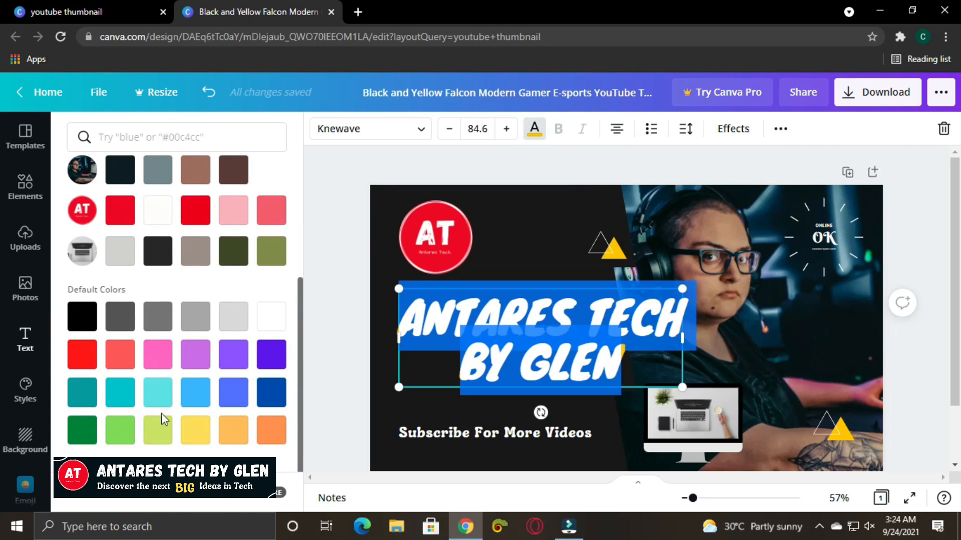
pyautogui.scroll(4, 195, 369)
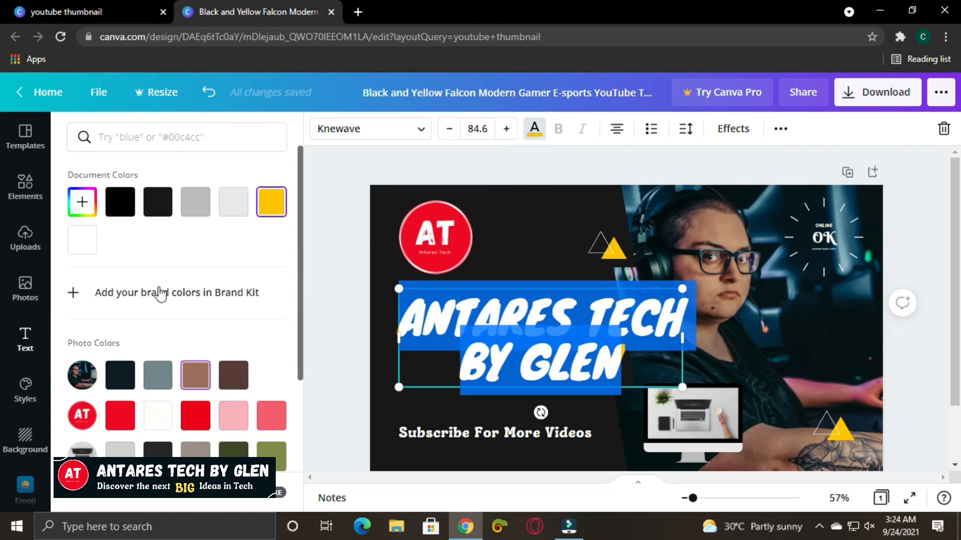
pyautogui.click(86, 207)
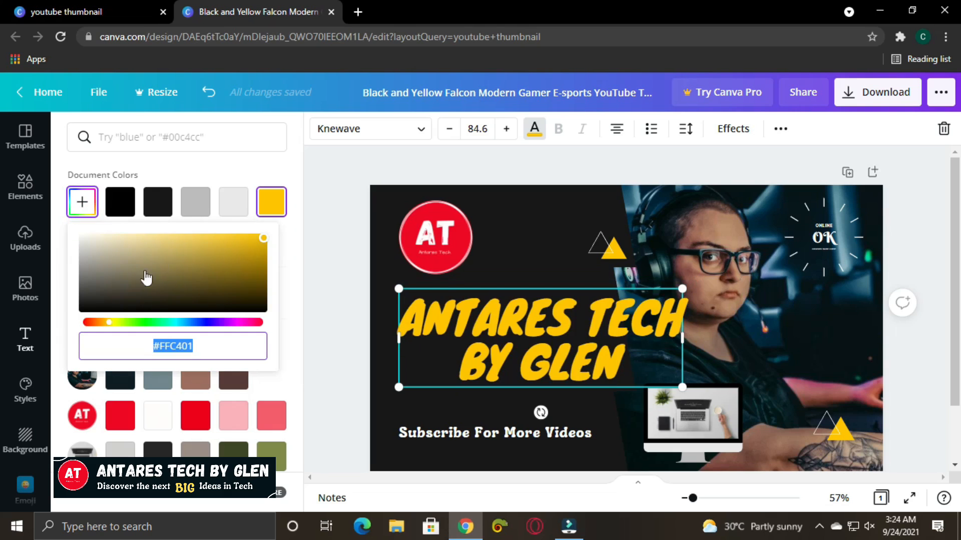
pyautogui.moveTo(144, 327); pyautogui.dragTo(103, 324)
pyautogui.click(323, 319)
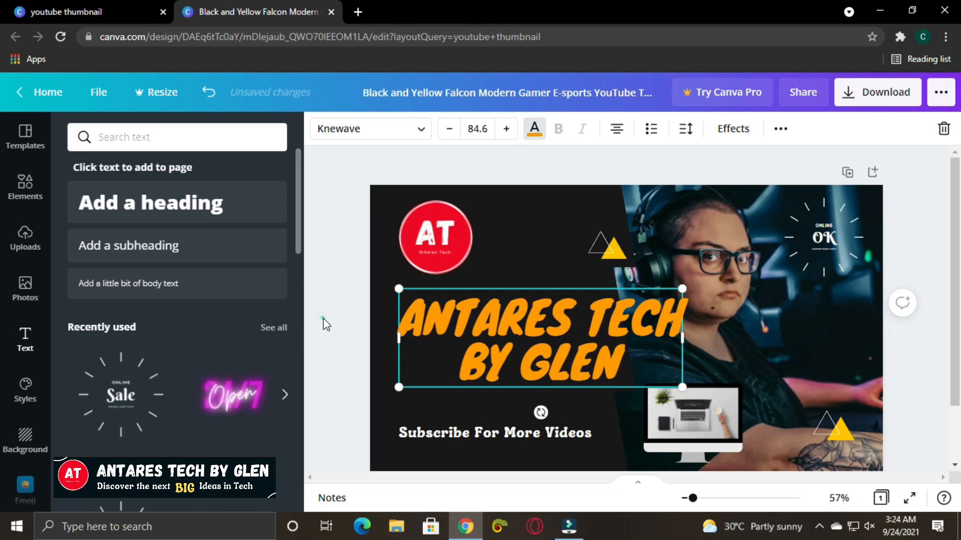
# - Undo the heading's colour change and the badge's text edit, and make the badge's main word read Ok
pyautogui.hotkey('ctrl', 'z')
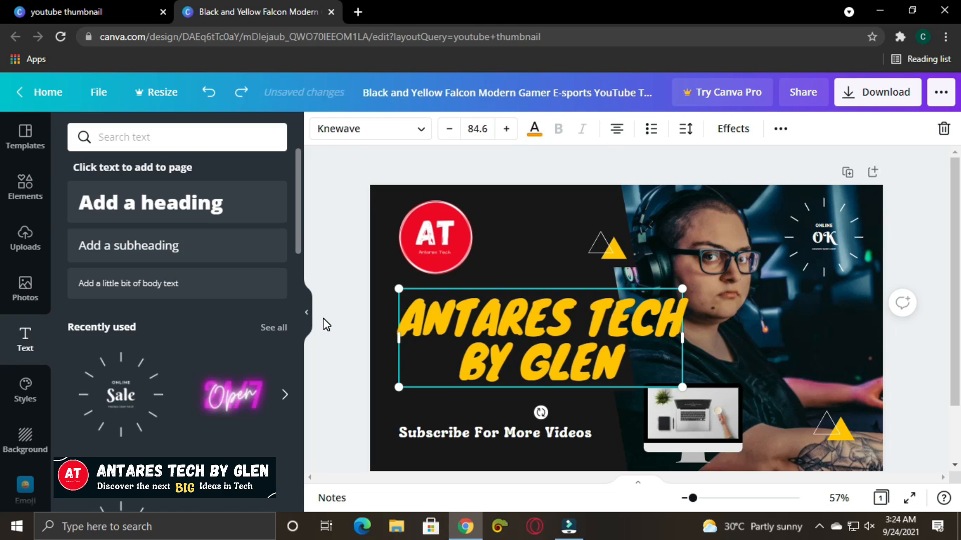
pyautogui.hotkey('ctrl', 'z')
pyautogui.write('O')
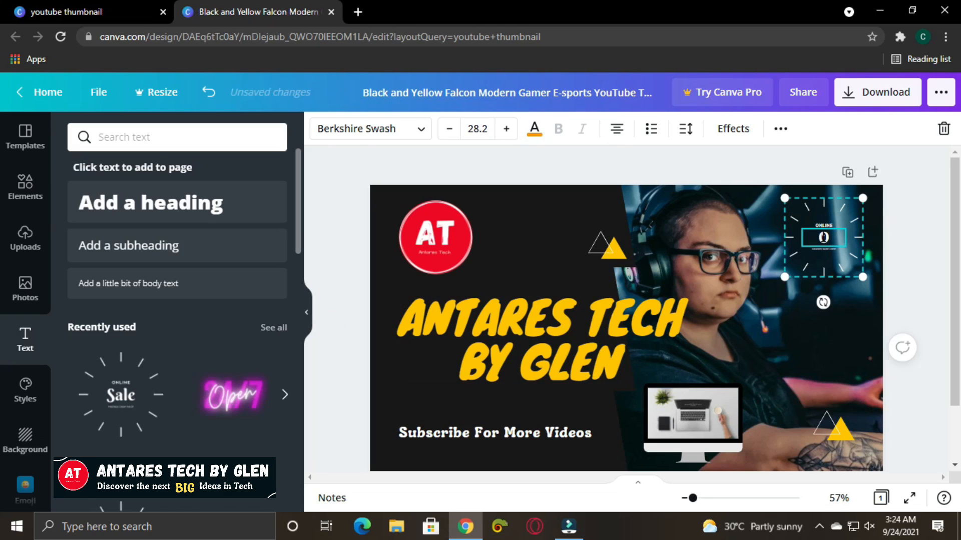
pyautogui.write('k')
pyautogui.click(343, 229)
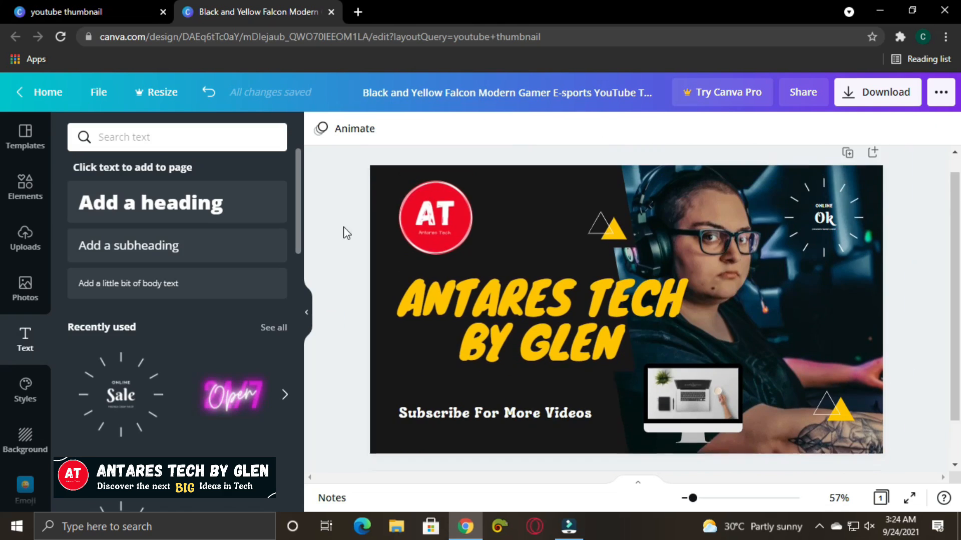
# - Look through the available styles, backgrounds and emoji, and return to the template collection
pyautogui.scroll(-1, 26, 385)
pyautogui.click(27, 336)
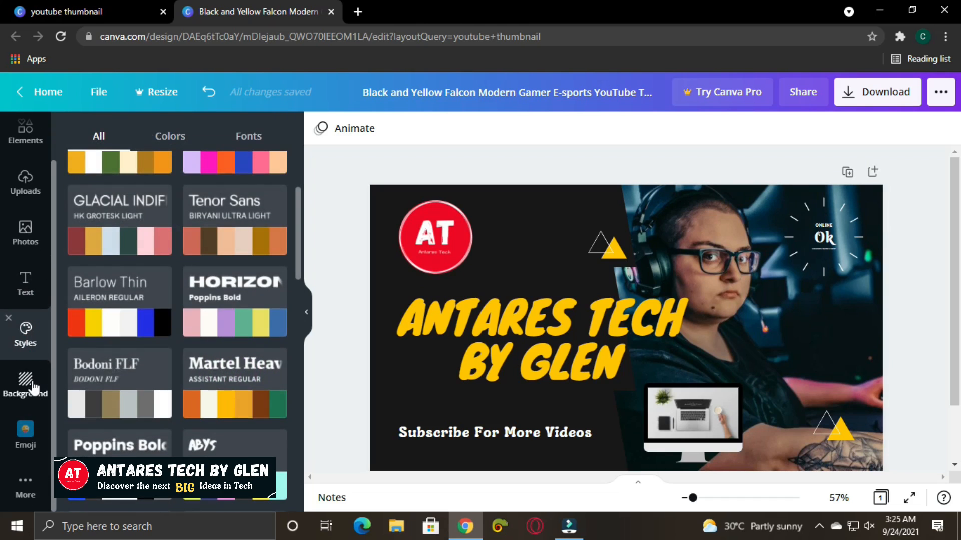
pyautogui.click(31, 386)
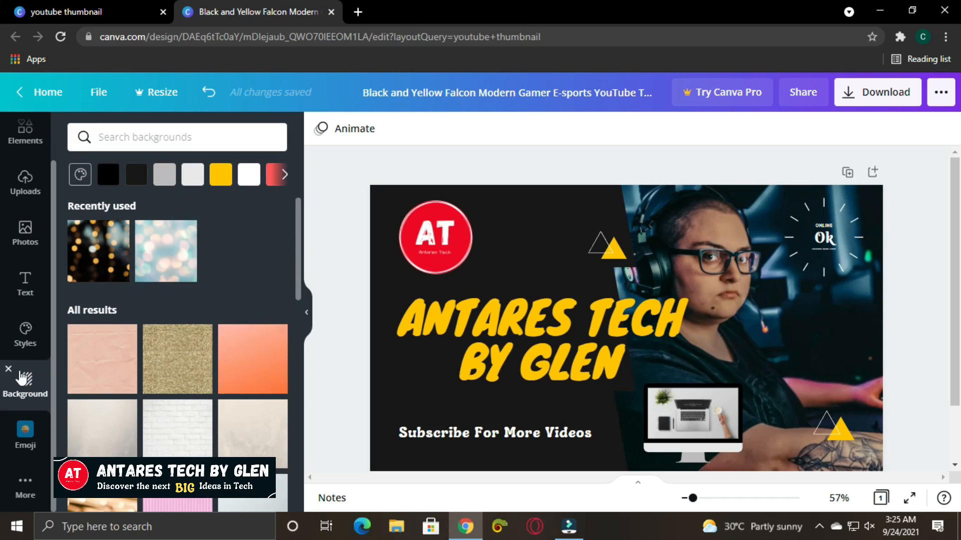
pyautogui.click(34, 425)
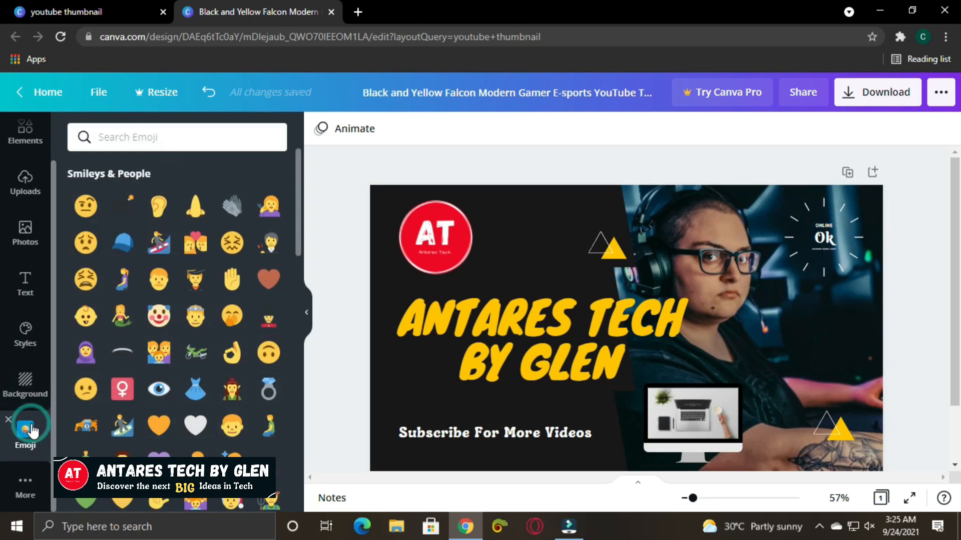
pyautogui.scroll(-10, 200, 320)
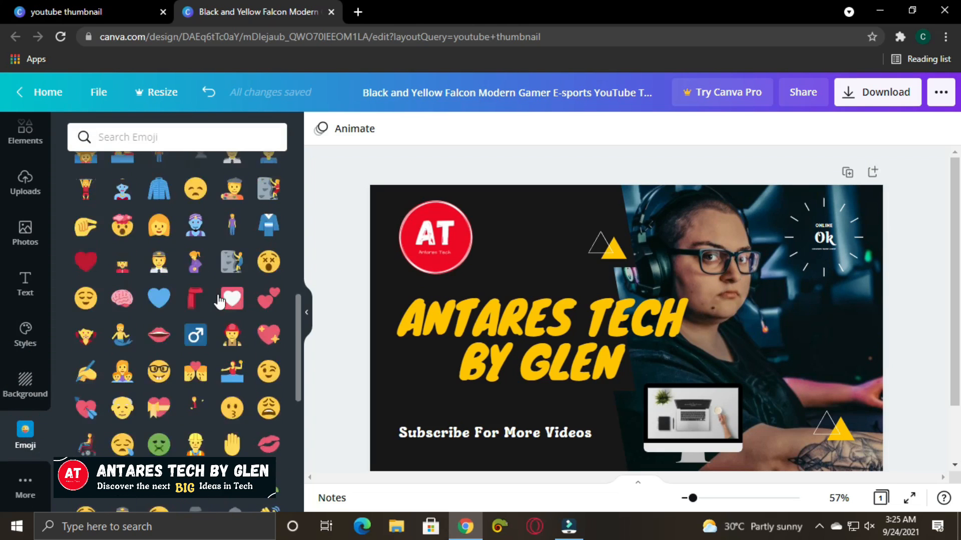
pyautogui.scroll(10, 218, 301)
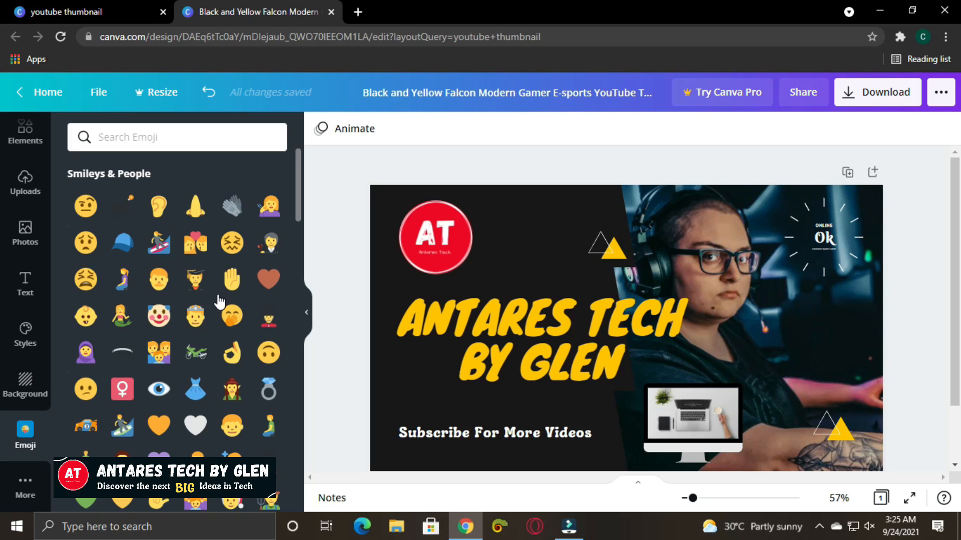
pyautogui.scroll(2, 15, 225)
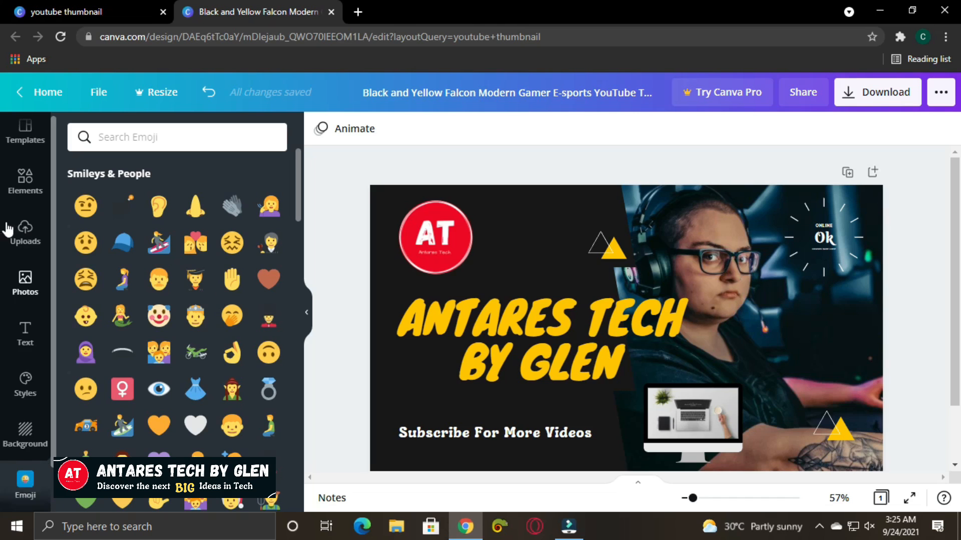
pyautogui.click(23, 139)
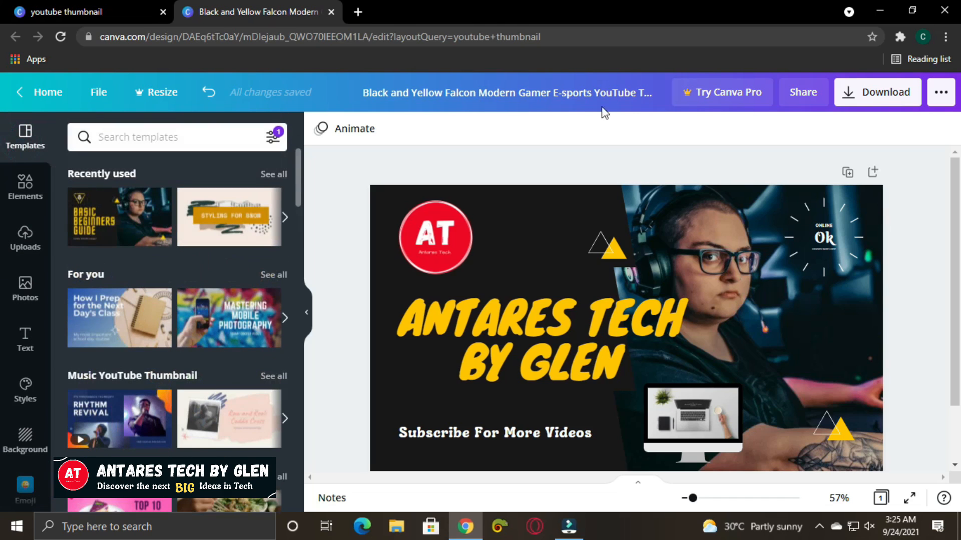
# - Rename the design as MY CHANNEL
pyautogui.click(542, 92)
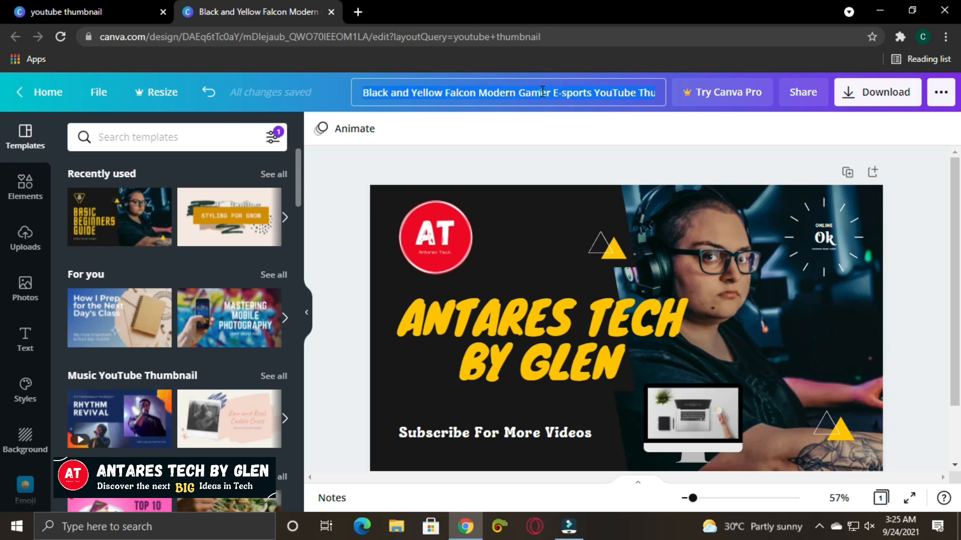
pyautogui.write('MY')
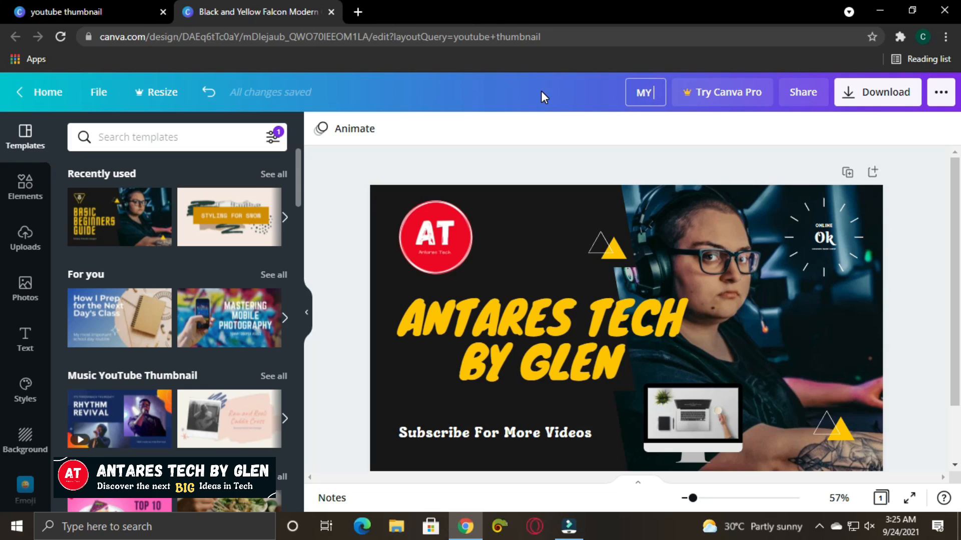
pyautogui.write(' CHANNEL')
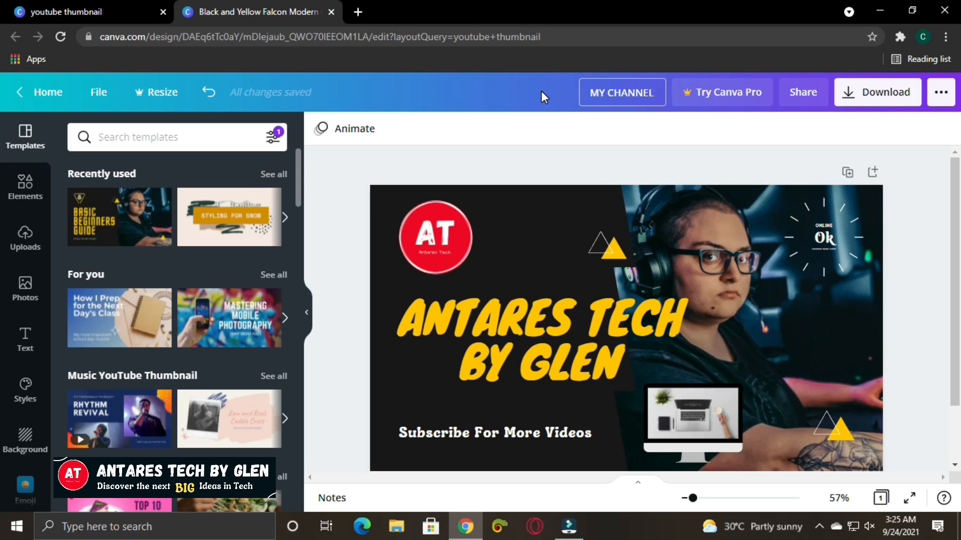
pyautogui.press('Return')
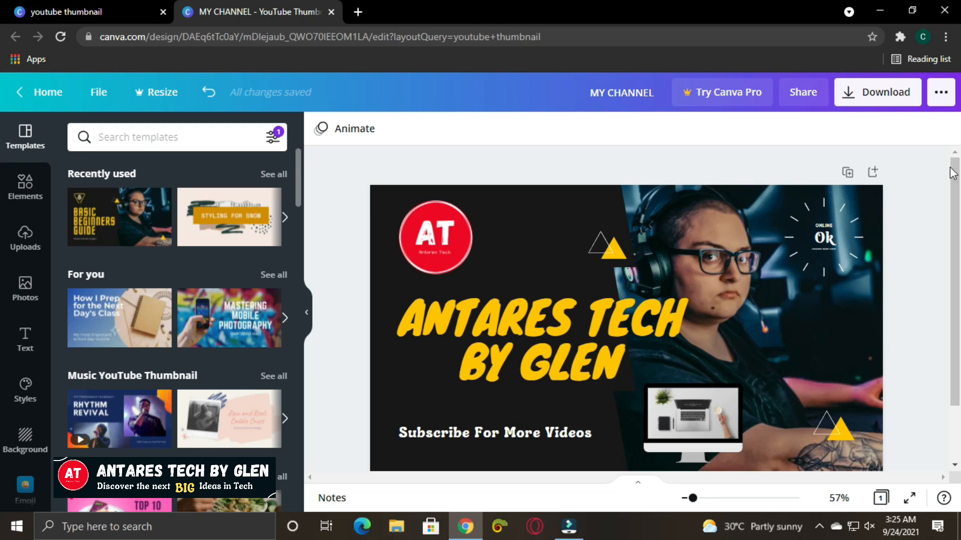
# - Look through the design's sharing, publishing and print product options
pyautogui.click(942, 93)
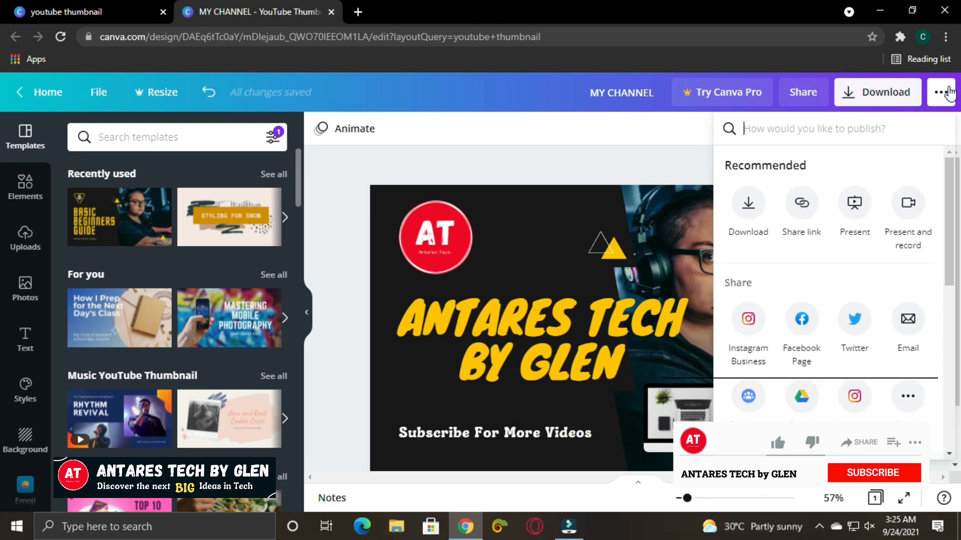
pyautogui.scroll(-10, 863, 255)
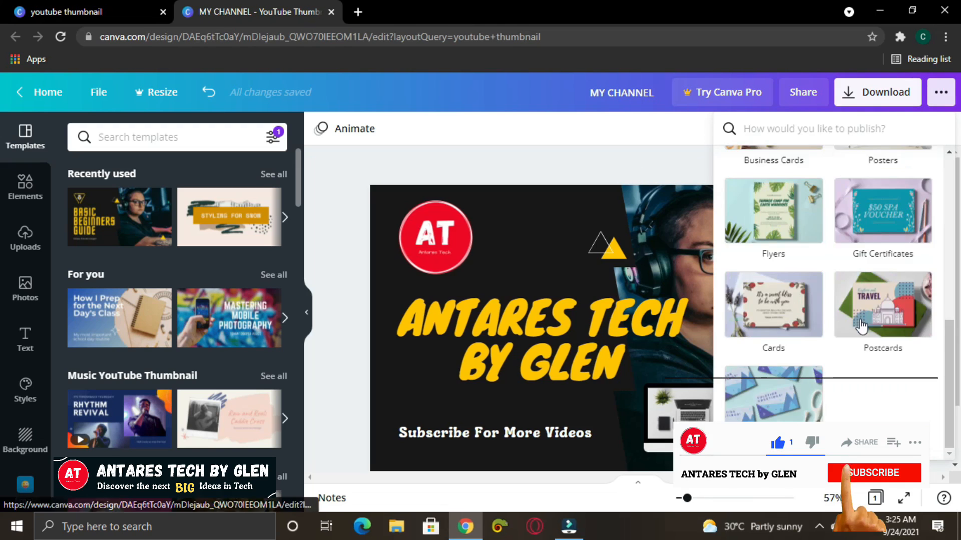
pyautogui.scroll(10, 861, 340)
pyautogui.click(622, 170)
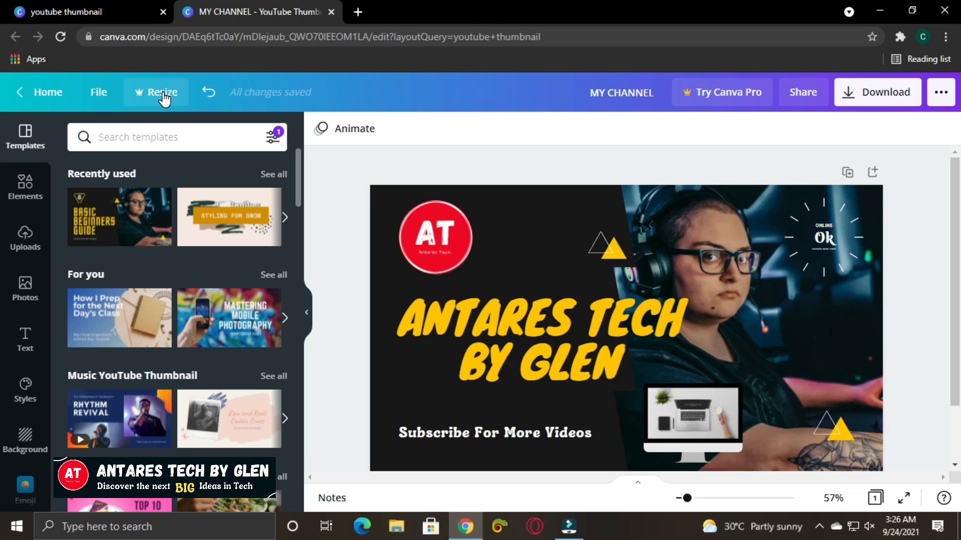
# - Download the design as a PNG with the download settings saved, storing it on the Desktop as MY CHANNEL
pyautogui.click(859, 95)
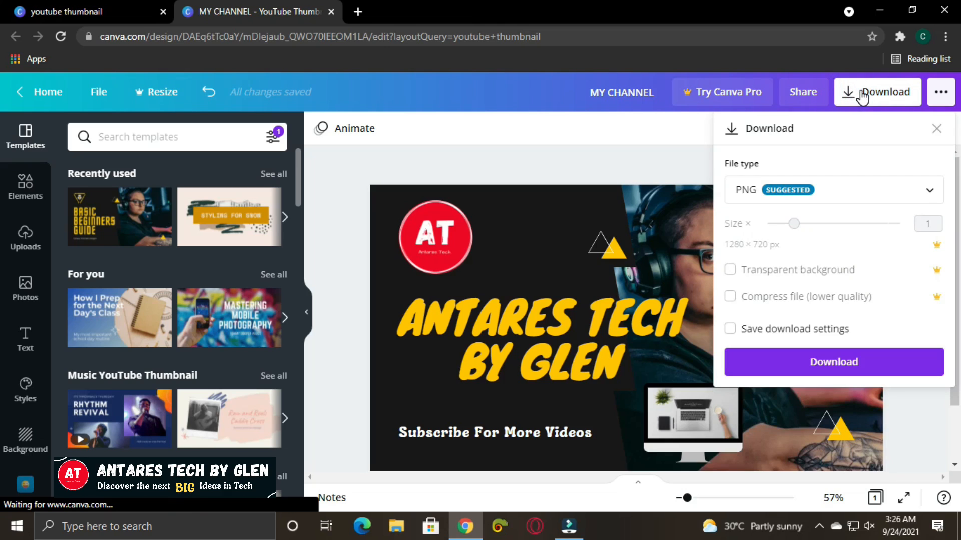
pyautogui.click(910, 202)
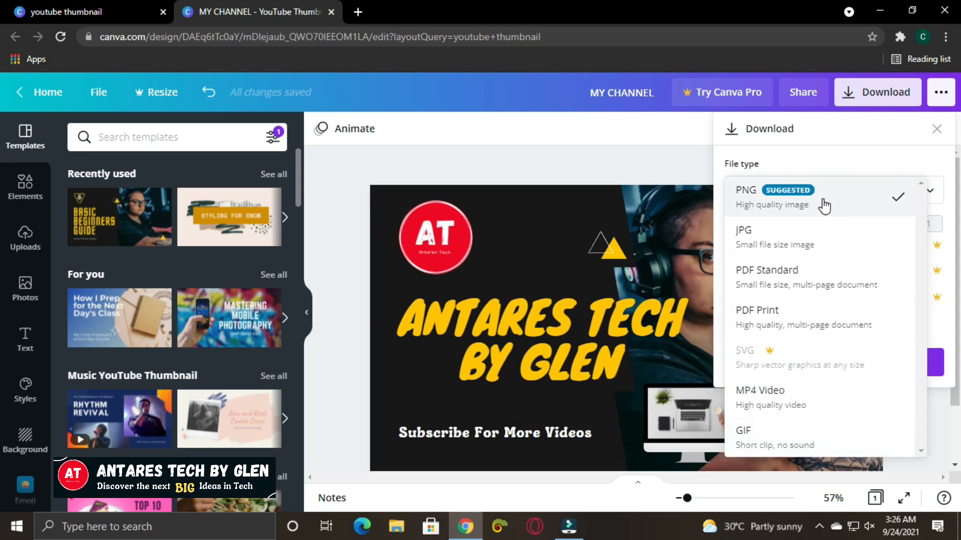
pyautogui.click(849, 206)
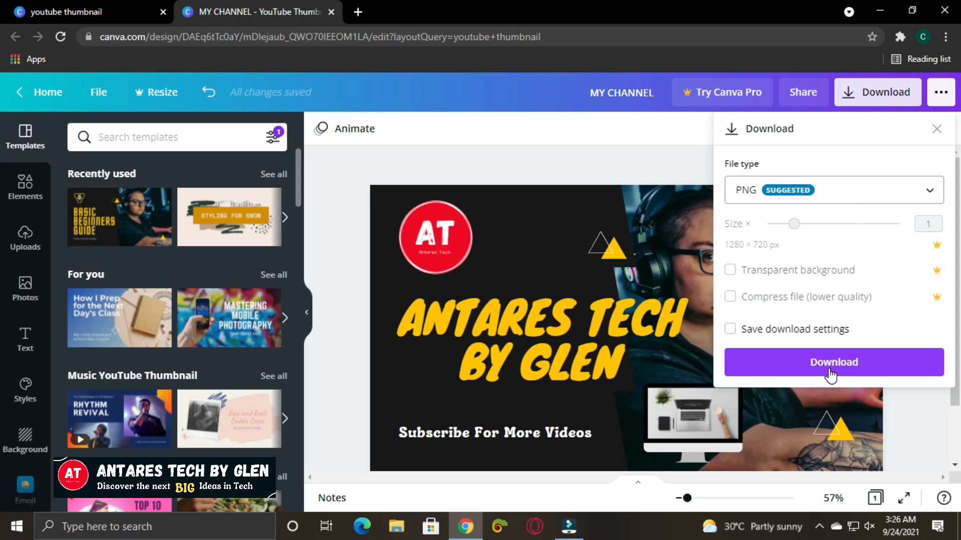
pyautogui.click(733, 326)
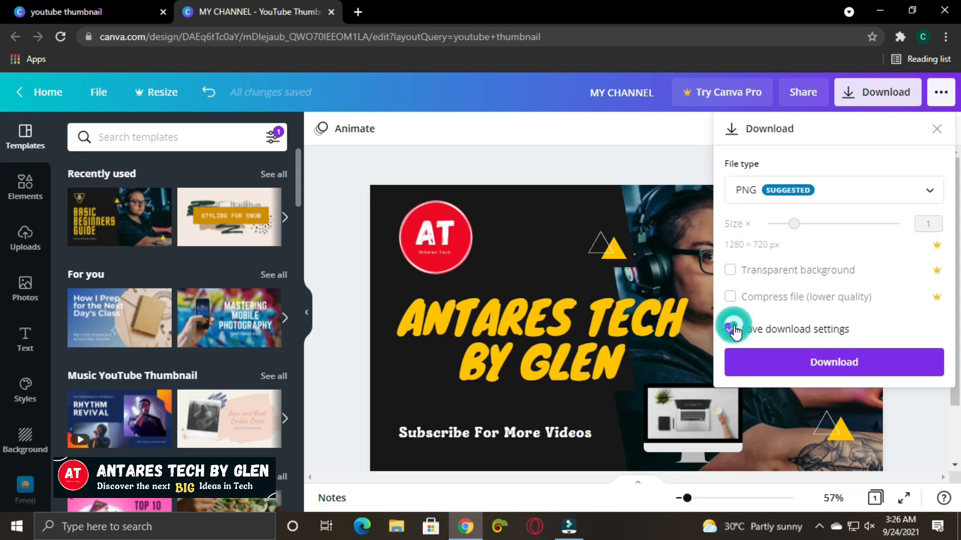
pyautogui.click(828, 361)
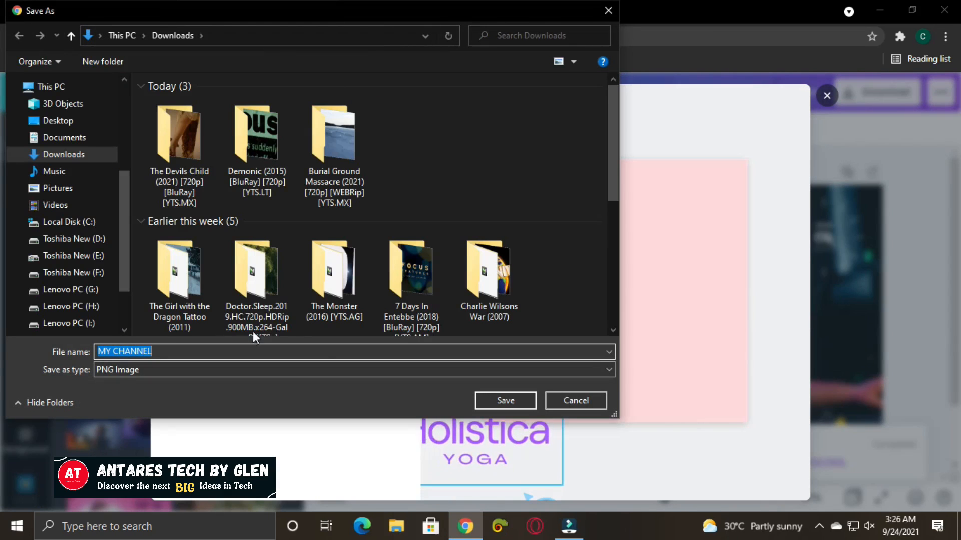
pyautogui.click(57, 120)
pyautogui.click(506, 400)
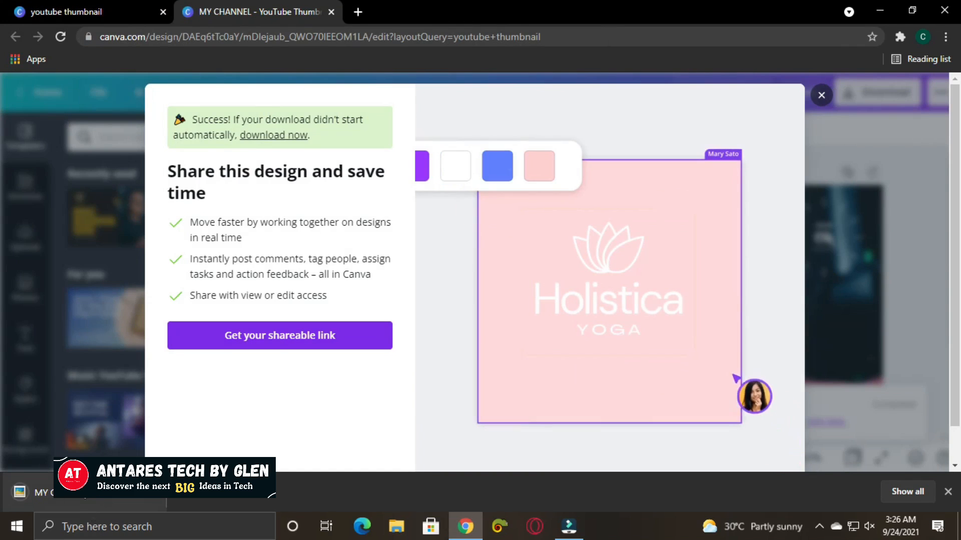
# - Examine the downloaded MY CHANNEL image up close and at full view in the photo viewer, and return to the design editor
pyautogui.click(94, 497)
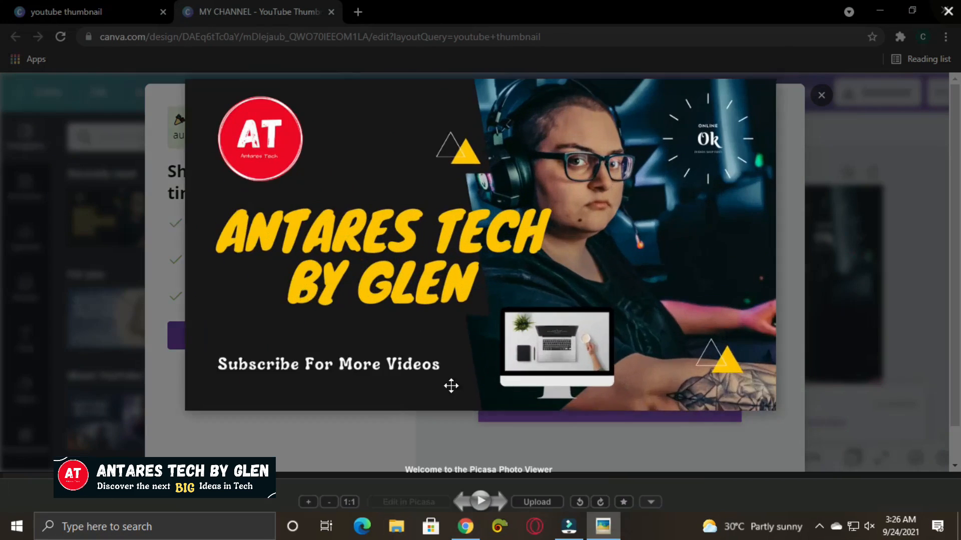
pyautogui.scroll(2, 500, 365)
pyautogui.scroll(-1, 517, 358)
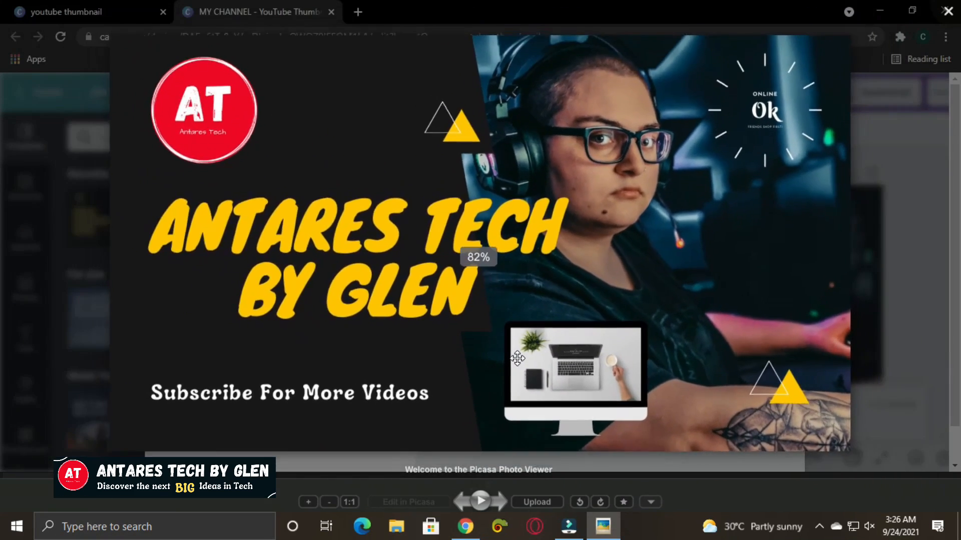
pyautogui.press('Escape')
pyautogui.click(893, 11)
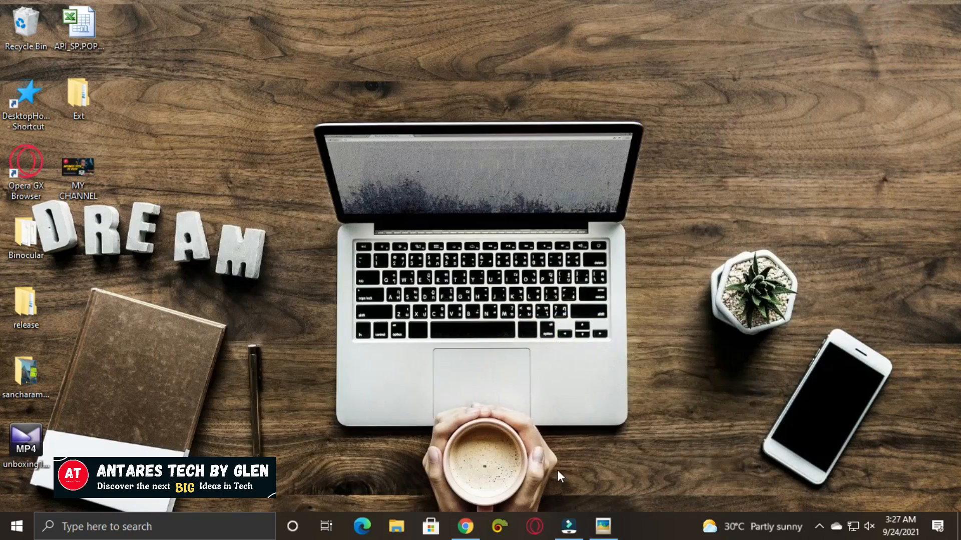
pyautogui.click(603, 527)
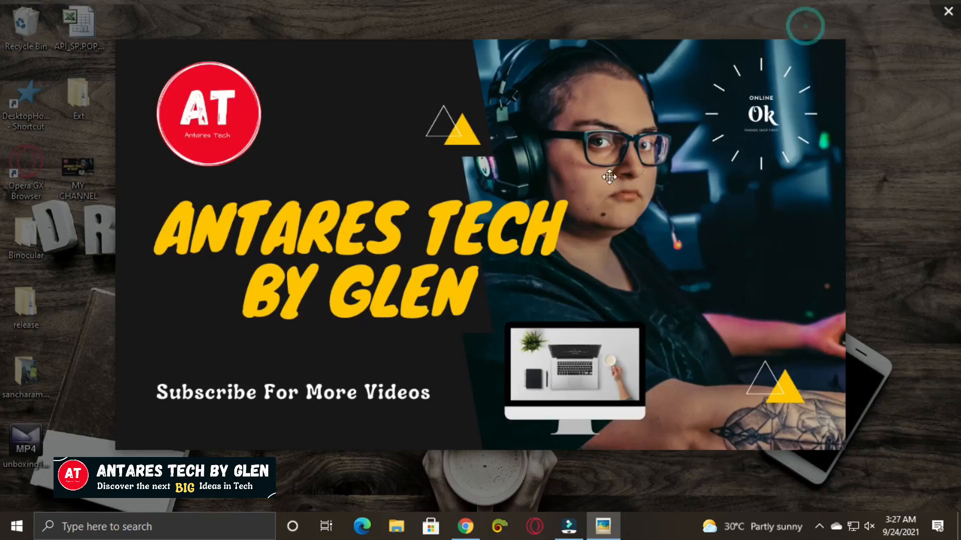
pyautogui.scroll(-3, 596, 215)
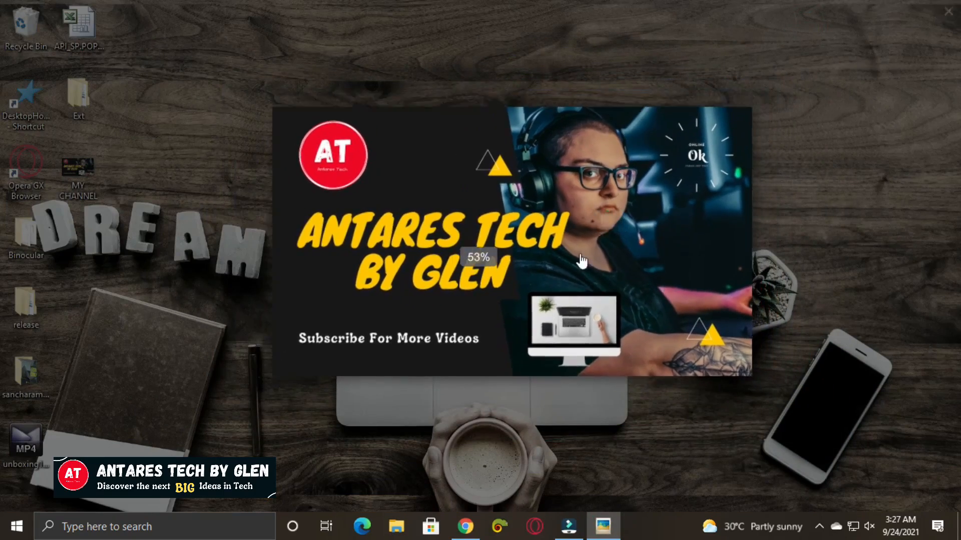
pyautogui.scroll(3, 580, 260)
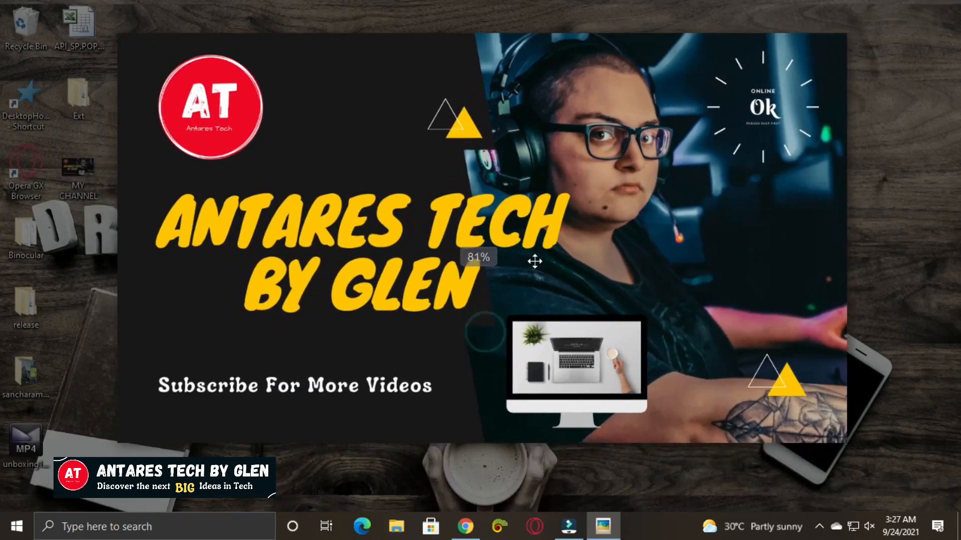
pyautogui.scroll(5, 535, 260)
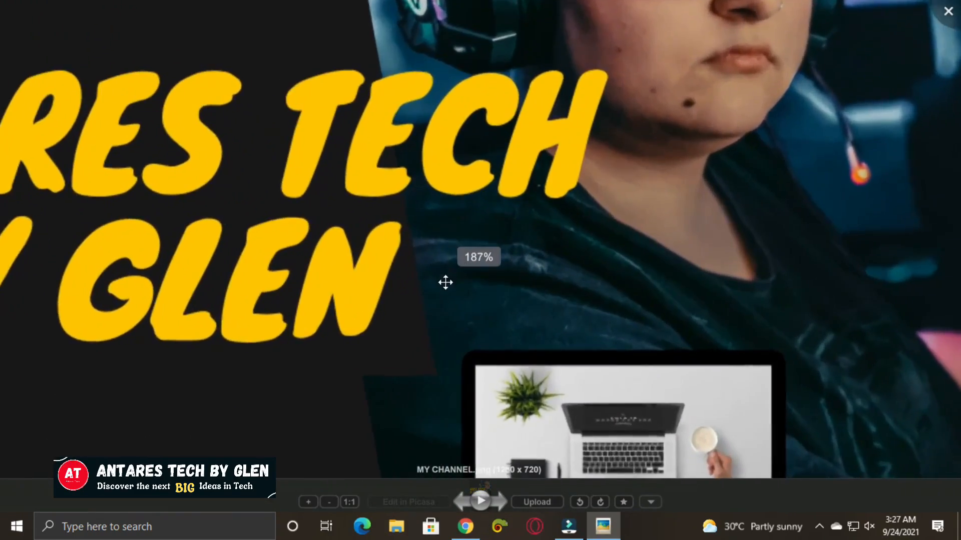
pyautogui.scroll(3, 445, 282)
pyautogui.scroll(-8, 445, 282)
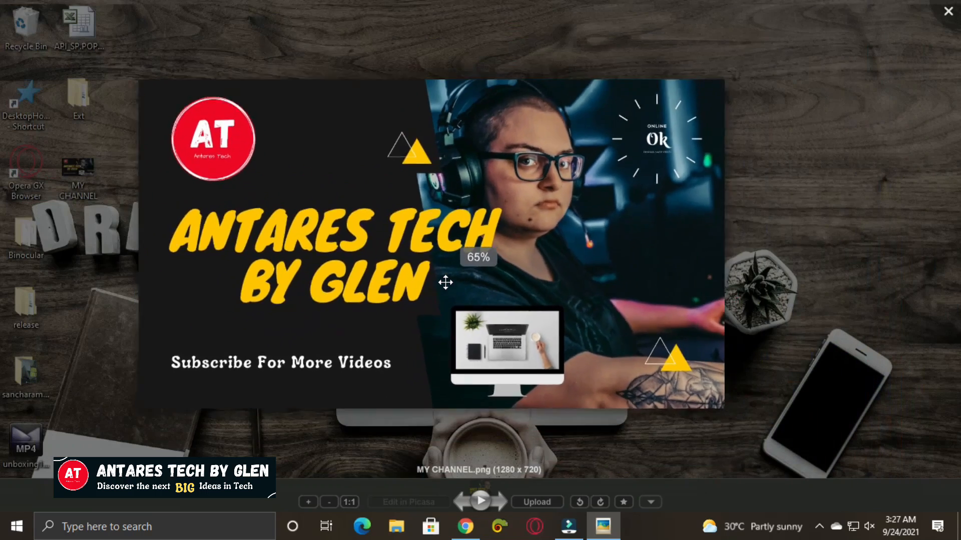
pyautogui.scroll(-1, 445, 282)
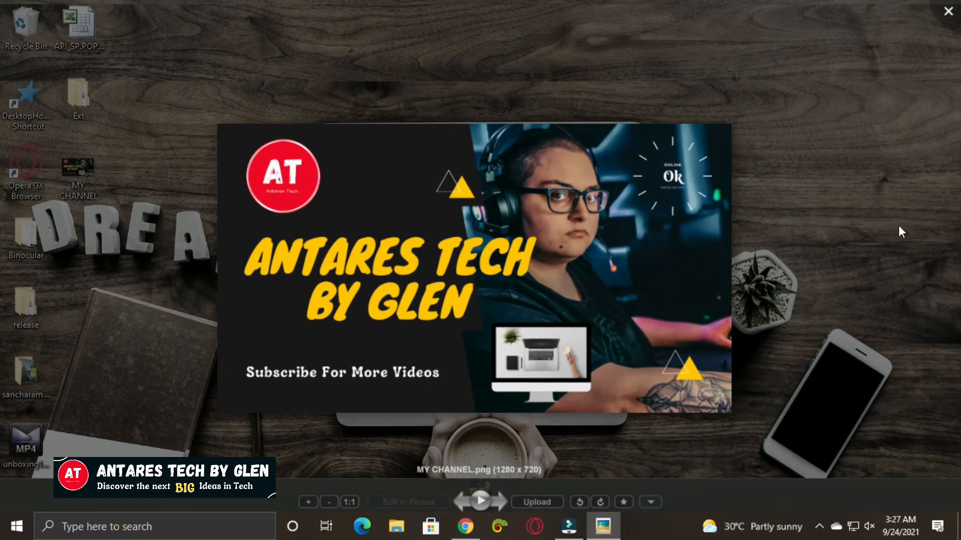
pyautogui.press('Escape')
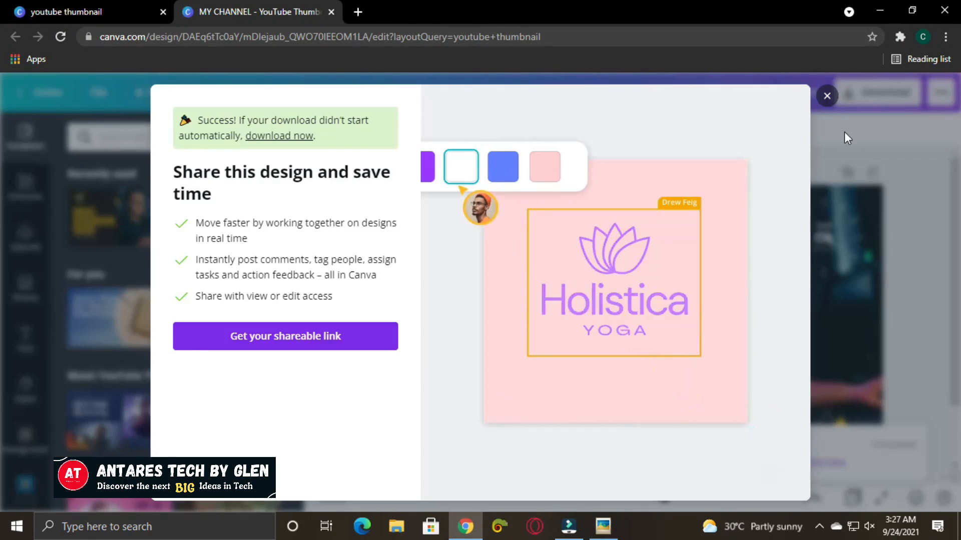
pyautogui.click(827, 96)
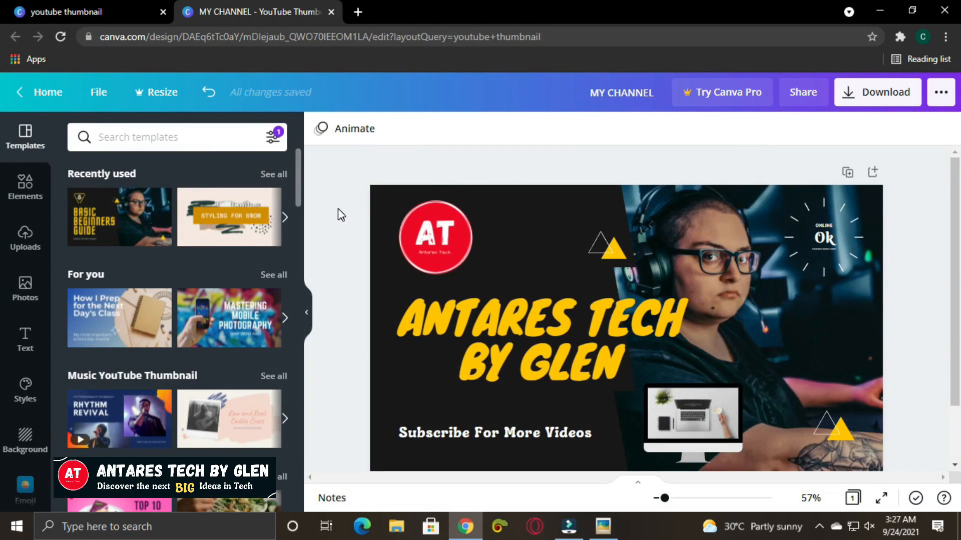
# - Review the YouTube thumbnail template results alongside the finished MY CHANNEL design
pyautogui.click(118, 1)
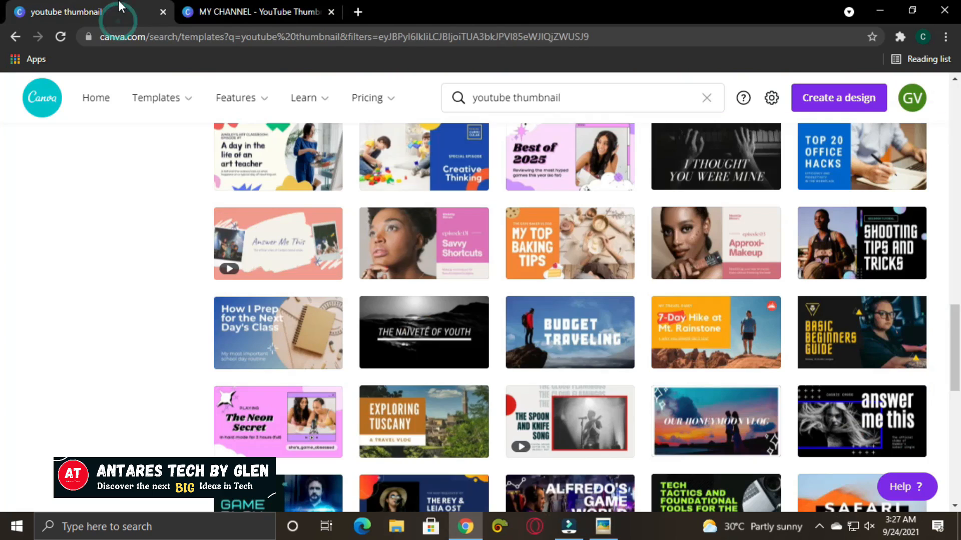
pyautogui.moveTo(242, 97)
pyautogui.scroll(10, 245, 214)
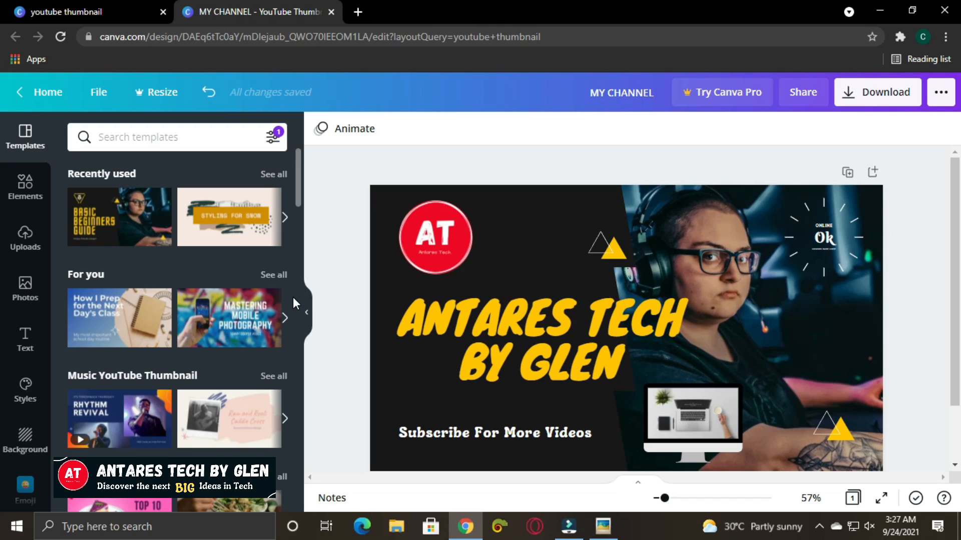
pyautogui.click(90, 9)
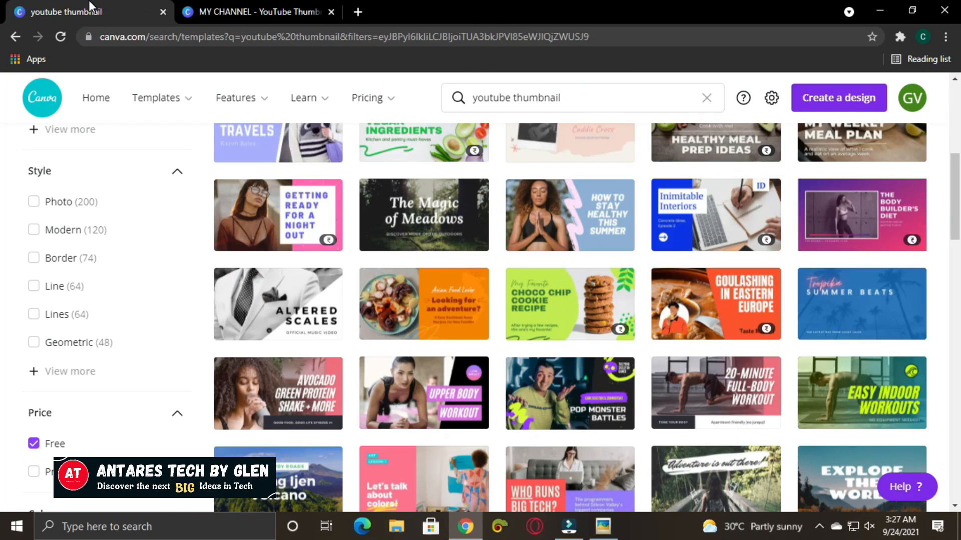
pyautogui.scroll(4, 139, 97)
pyautogui.moveTo(165, 100)
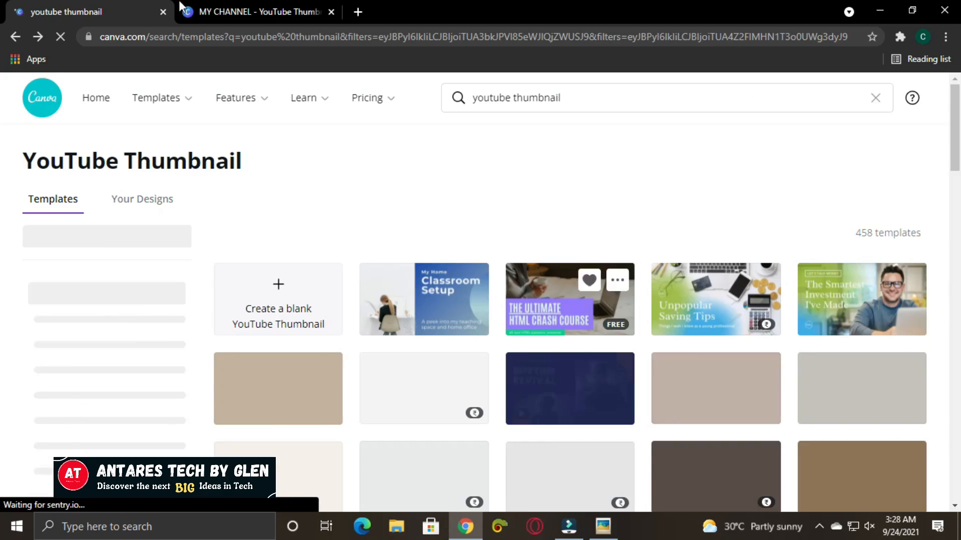
pyautogui.click(270, 11)
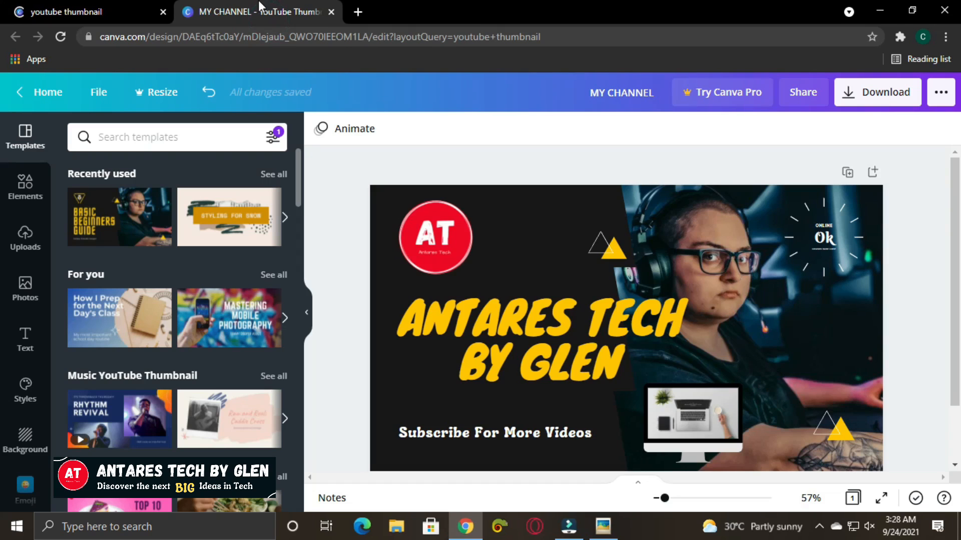
pyautogui.scroll(-2, 352, 275)
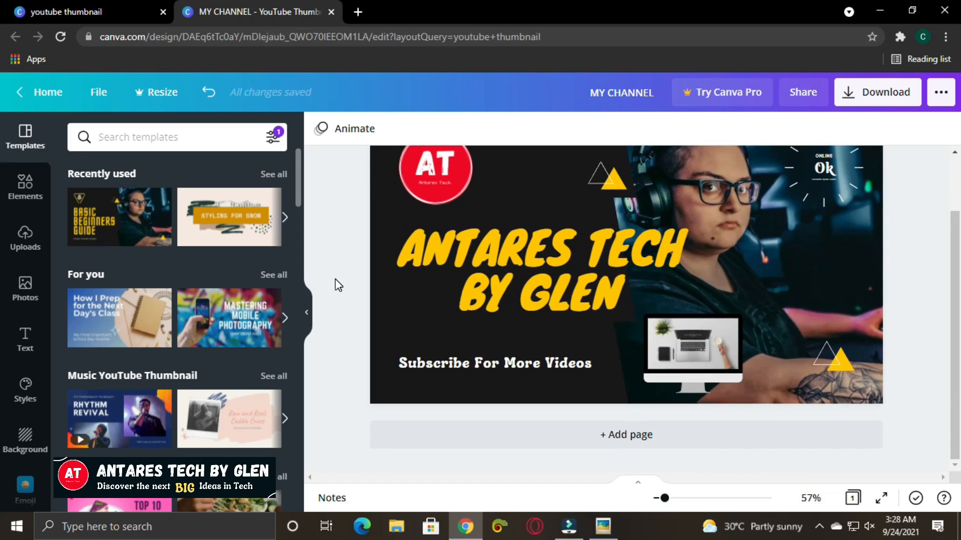
pyautogui.scroll(2, 336, 279)
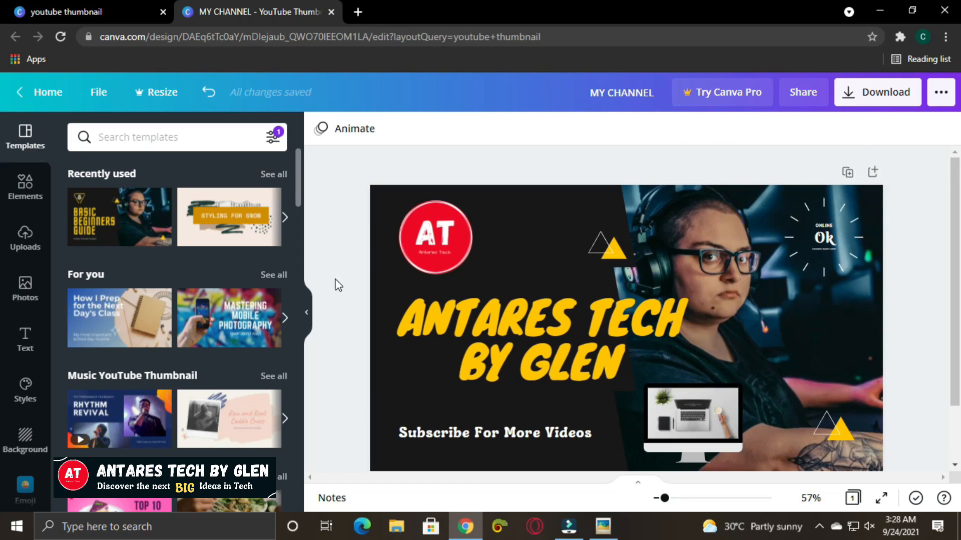
pyautogui.scroll(-2, 336, 284)
# - Search the template library for LOGO and open the YouTube Channel Logo templates
pyautogui.click(92, 6)
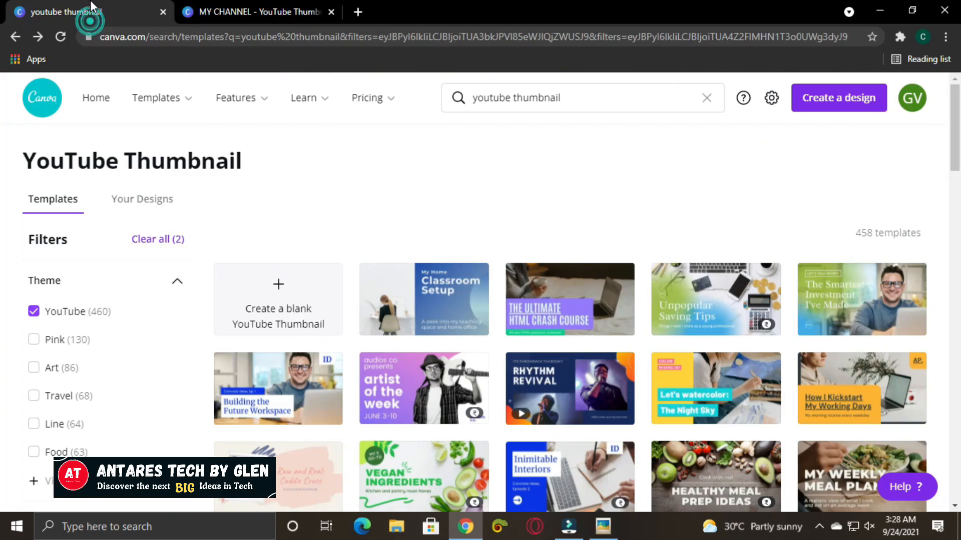
pyautogui.scroll(-3, 466, 150)
pyautogui.click(580, 100)
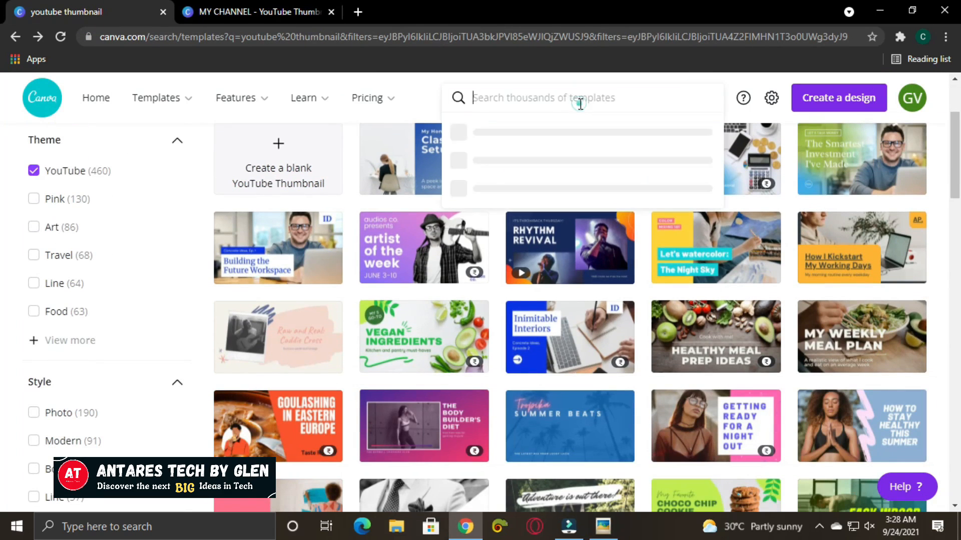
pyautogui.write('LOGO')
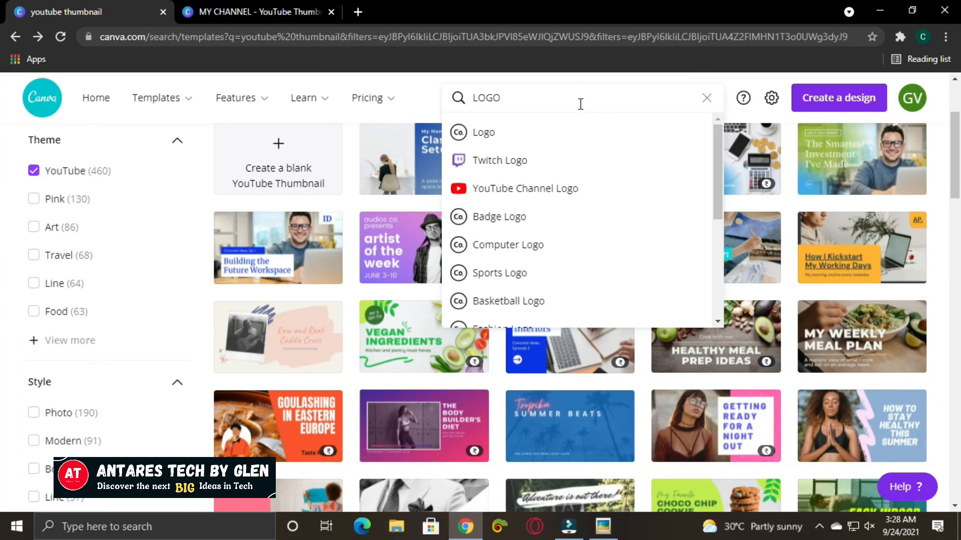
pyautogui.click(551, 192)
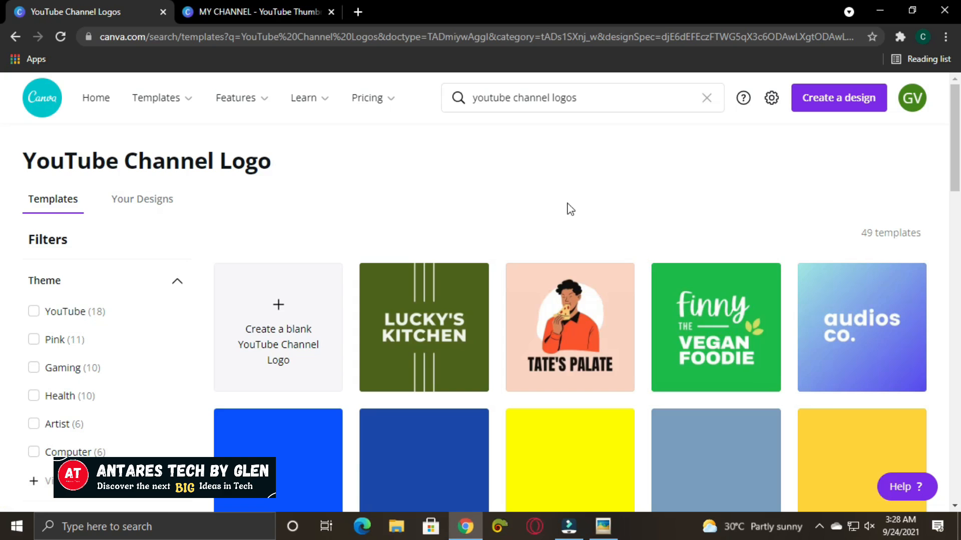
# - Browse the YouTube Channel Logo templates and view the options for the blue and white ID logo template
pyautogui.scroll(-3, 571, 209)
pyautogui.scroll(-4, 647, 333)
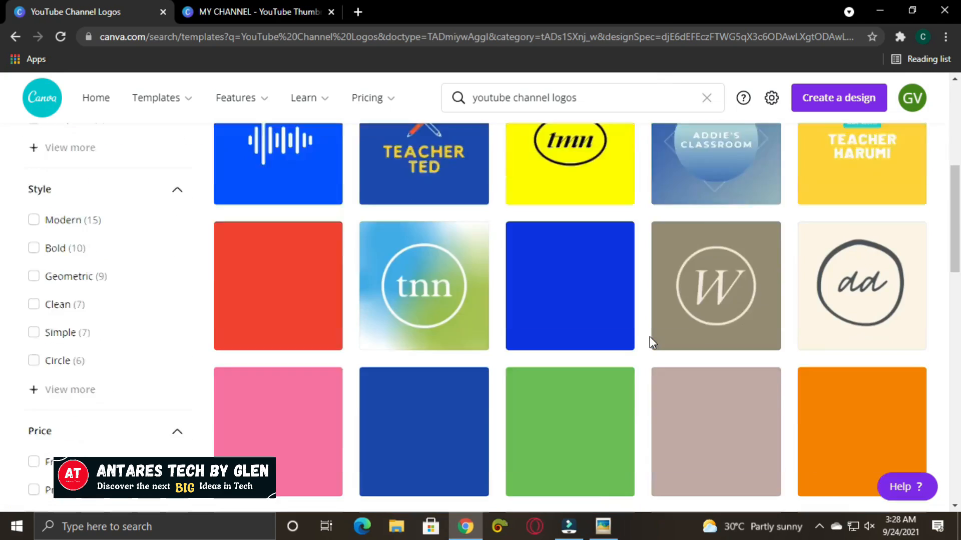
pyautogui.scroll(2, 650, 339)
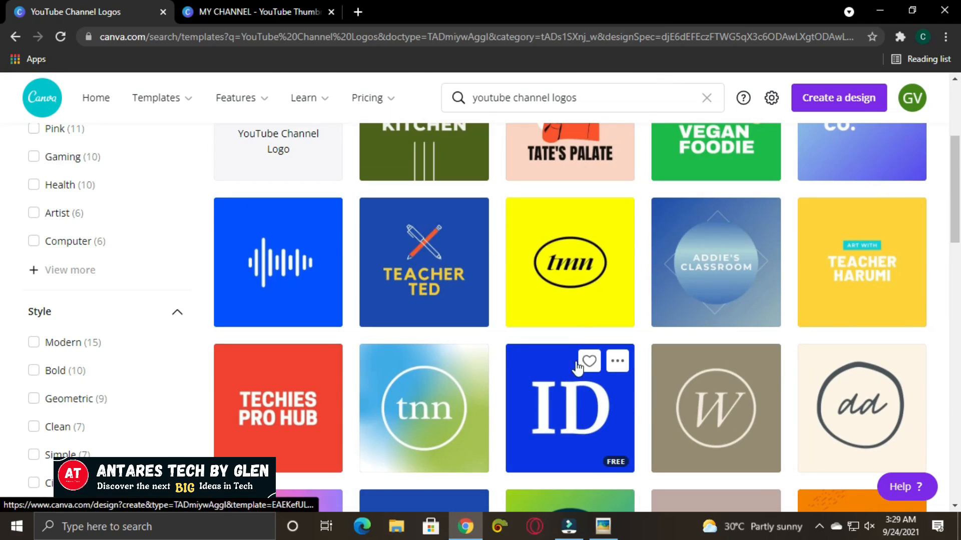
pyautogui.click(616, 364)
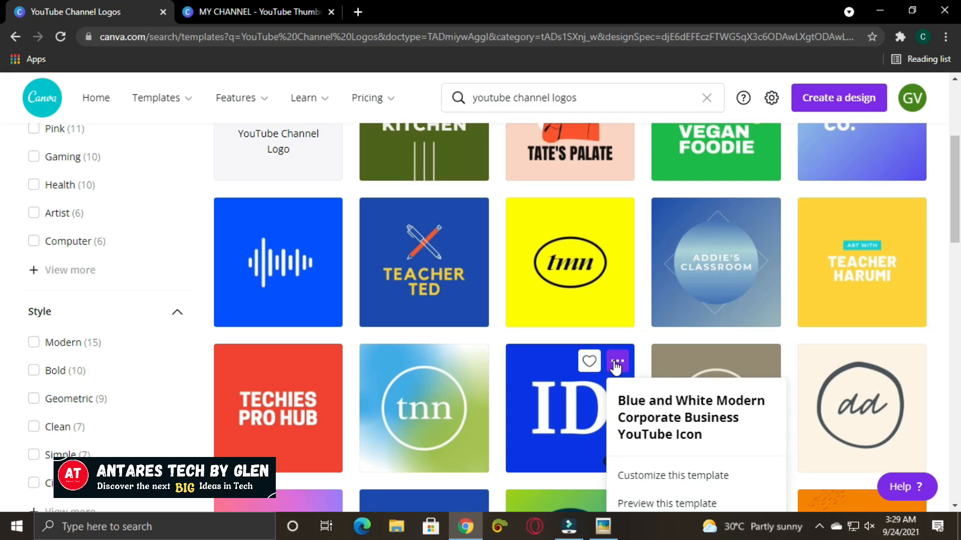
pyautogui.scroll(-3, 616, 368)
pyautogui.scroll(5, 208, 260)
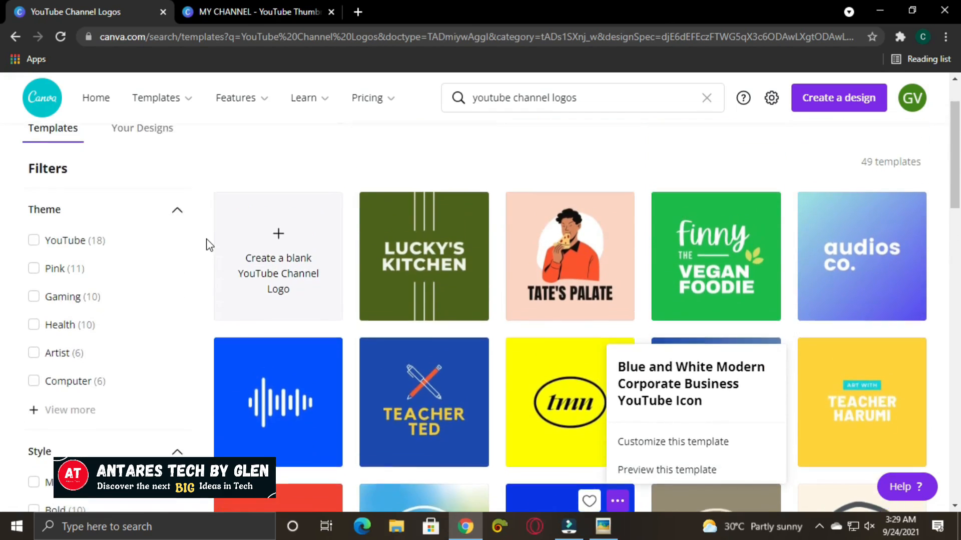
pyautogui.scroll(-6, 209, 245)
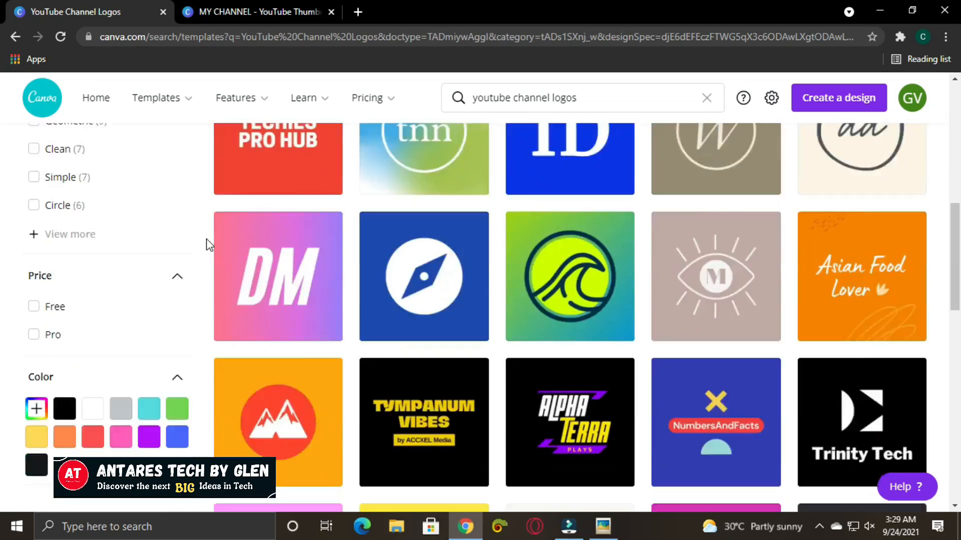
pyautogui.scroll(6, 209, 245)
# - Go to the home page's list of all folders and open the Likes folder
pyautogui.click(911, 96)
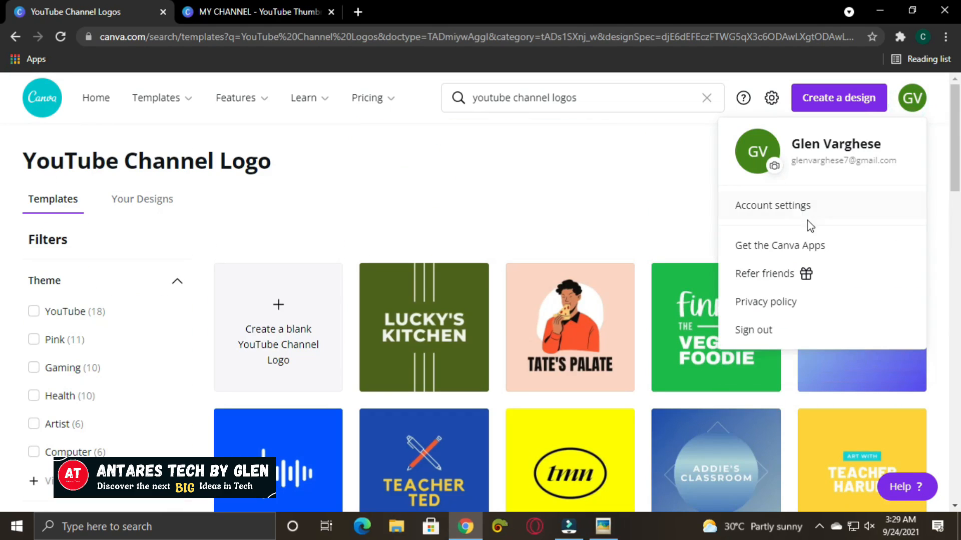
pyautogui.click(93, 98)
pyautogui.click(92, 365)
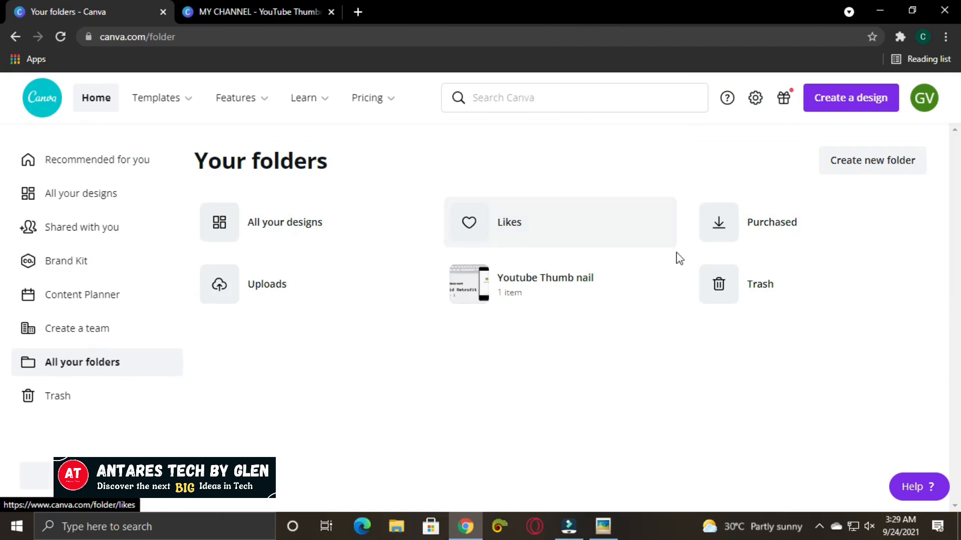
pyautogui.click(559, 222)
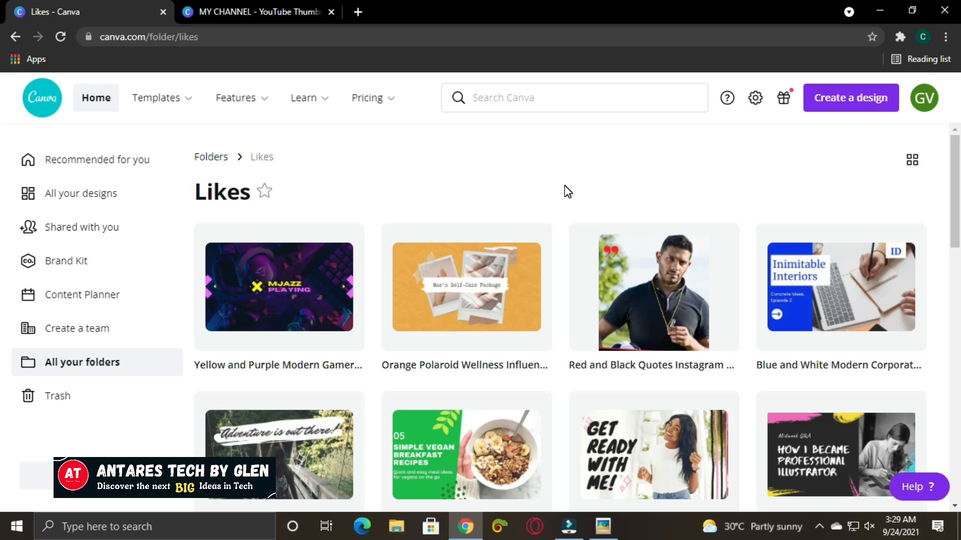
# - Review the liked templates throughout the Likes folder and return to the MY CHANNEL thumbnail design
pyautogui.scroll(-10, 566, 192)
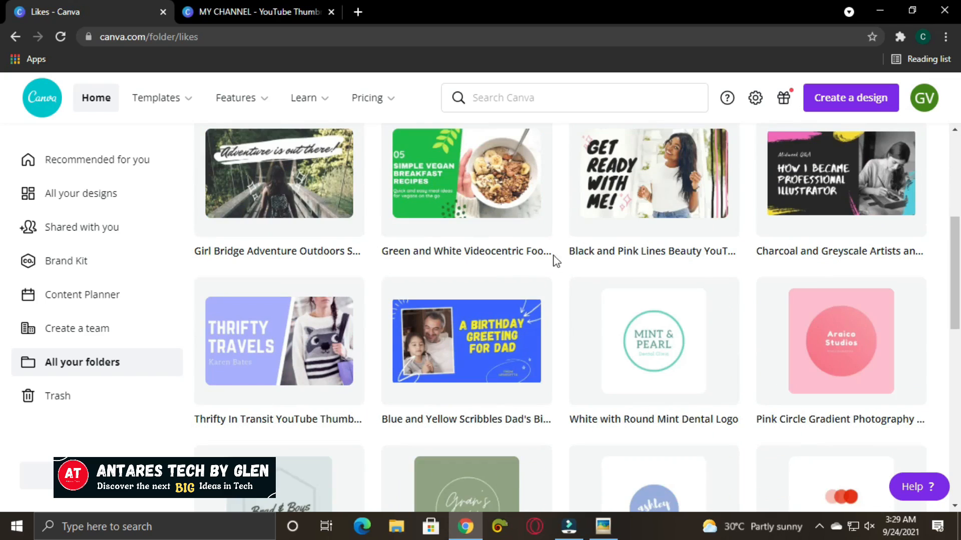
pyautogui.scroll(-3, 565, 275)
pyautogui.scroll(10, 565, 274)
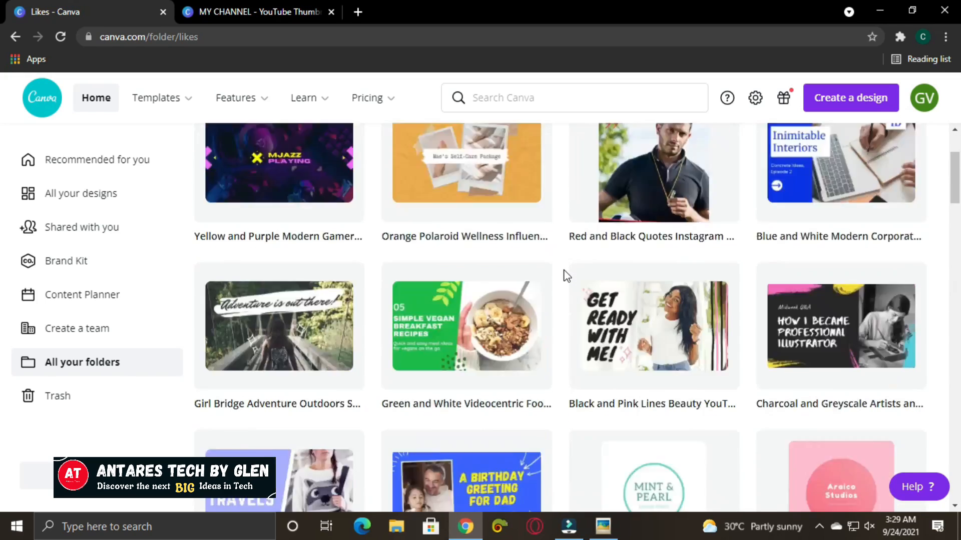
pyautogui.scroll(-3, 570, 295)
pyautogui.scroll(-8, 574, 317)
pyautogui.scroll(12, 574, 316)
pyautogui.moveTo(575, 316)
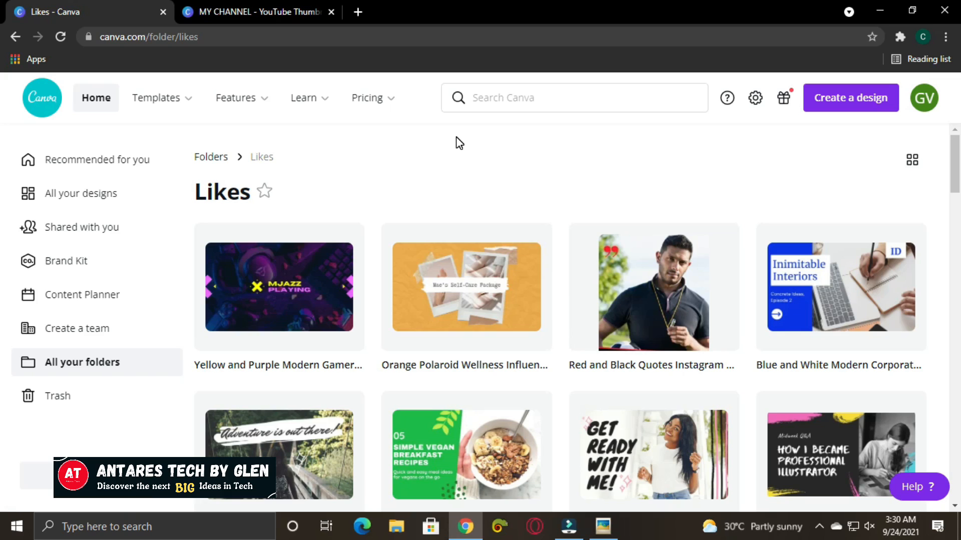
pyautogui.click(253, 12)
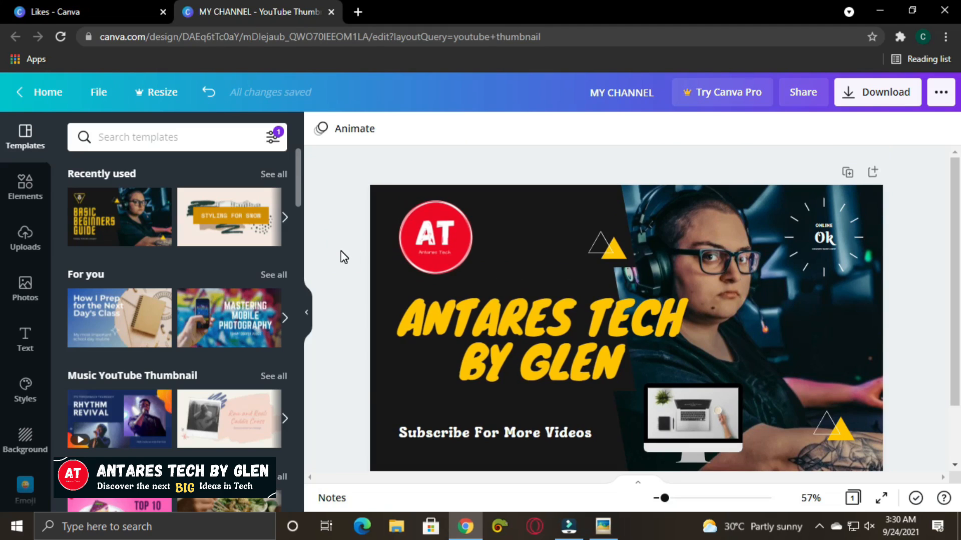
pyautogui.click(340, 251)
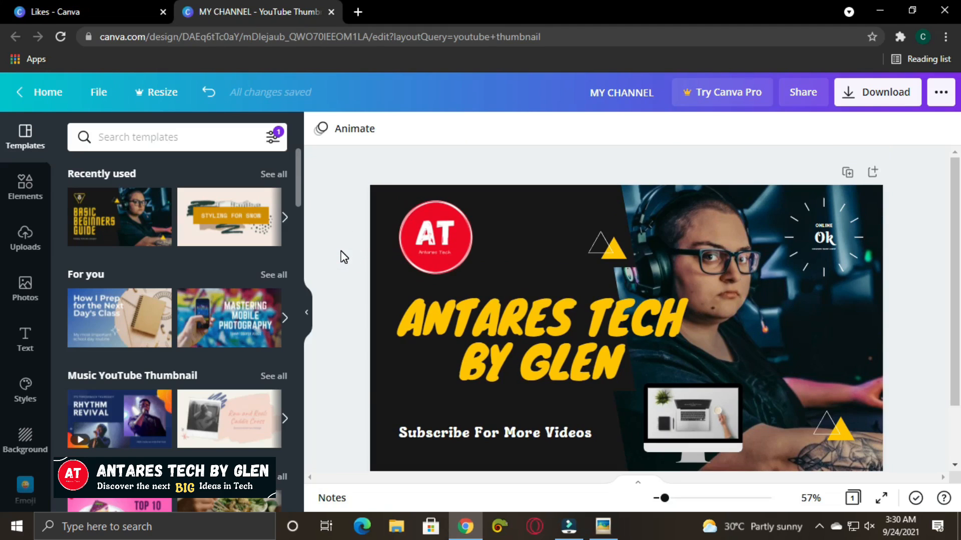